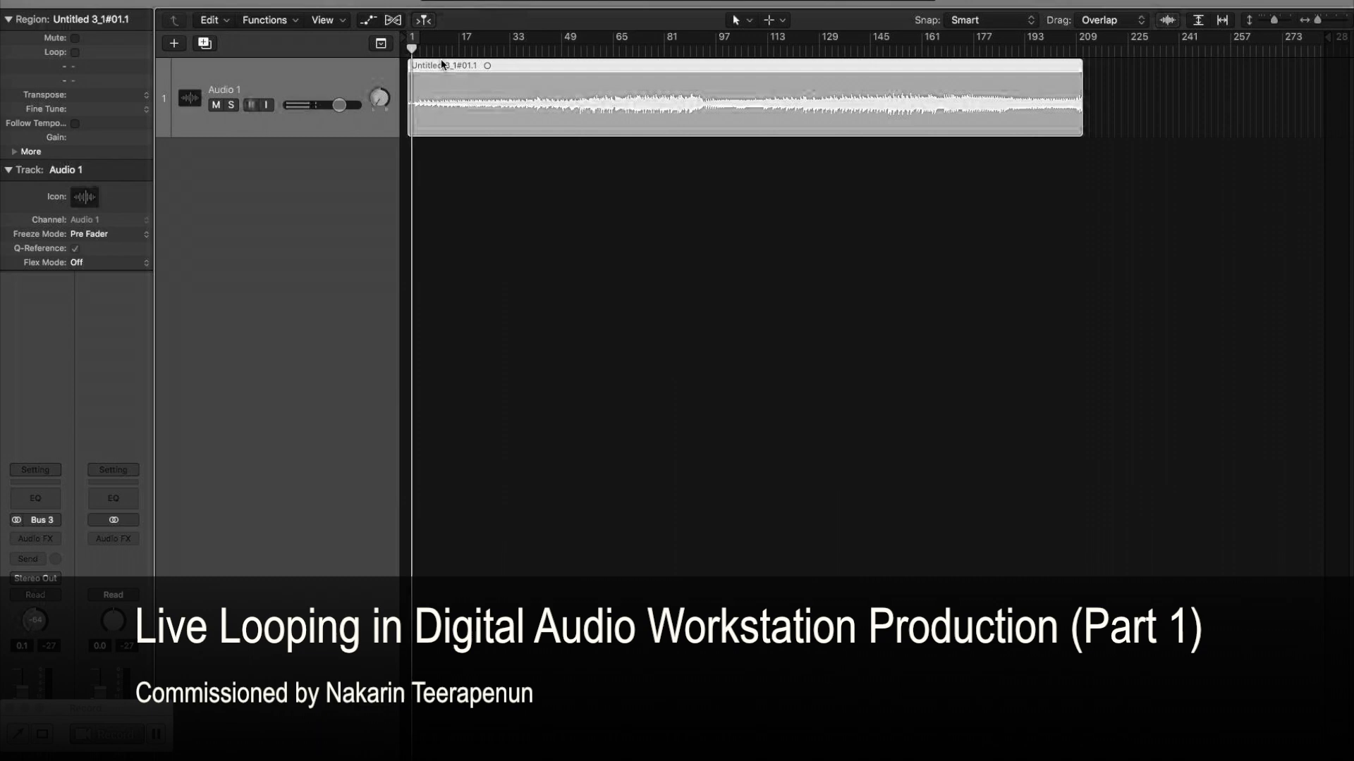
Shift the Audio 1 region about one bar later, extend its start back to bar 1, and play the opening.
left_click(509, 68)
left_click_drag(509, 68, 588, 91)
left_click_drag(491, 133, 384, 134)
key("Return")
key("space")
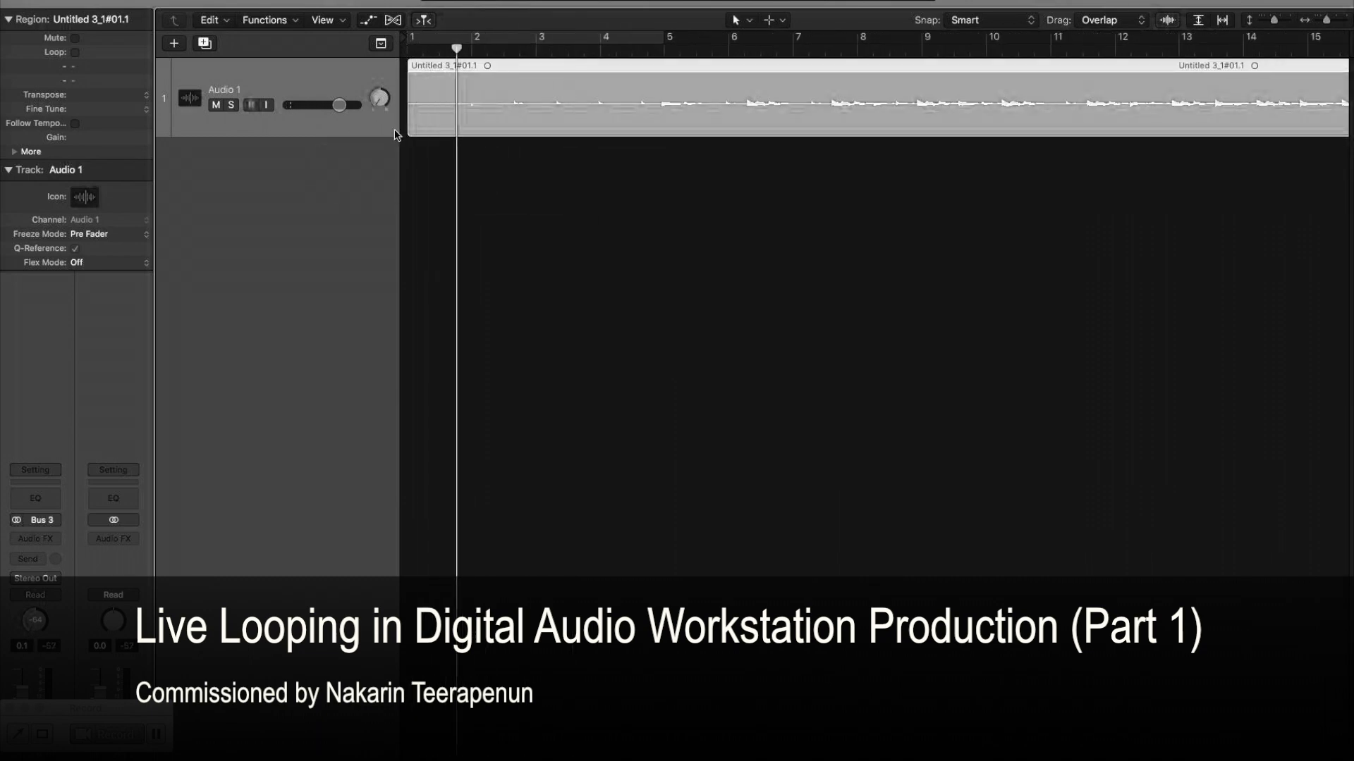
key("space")
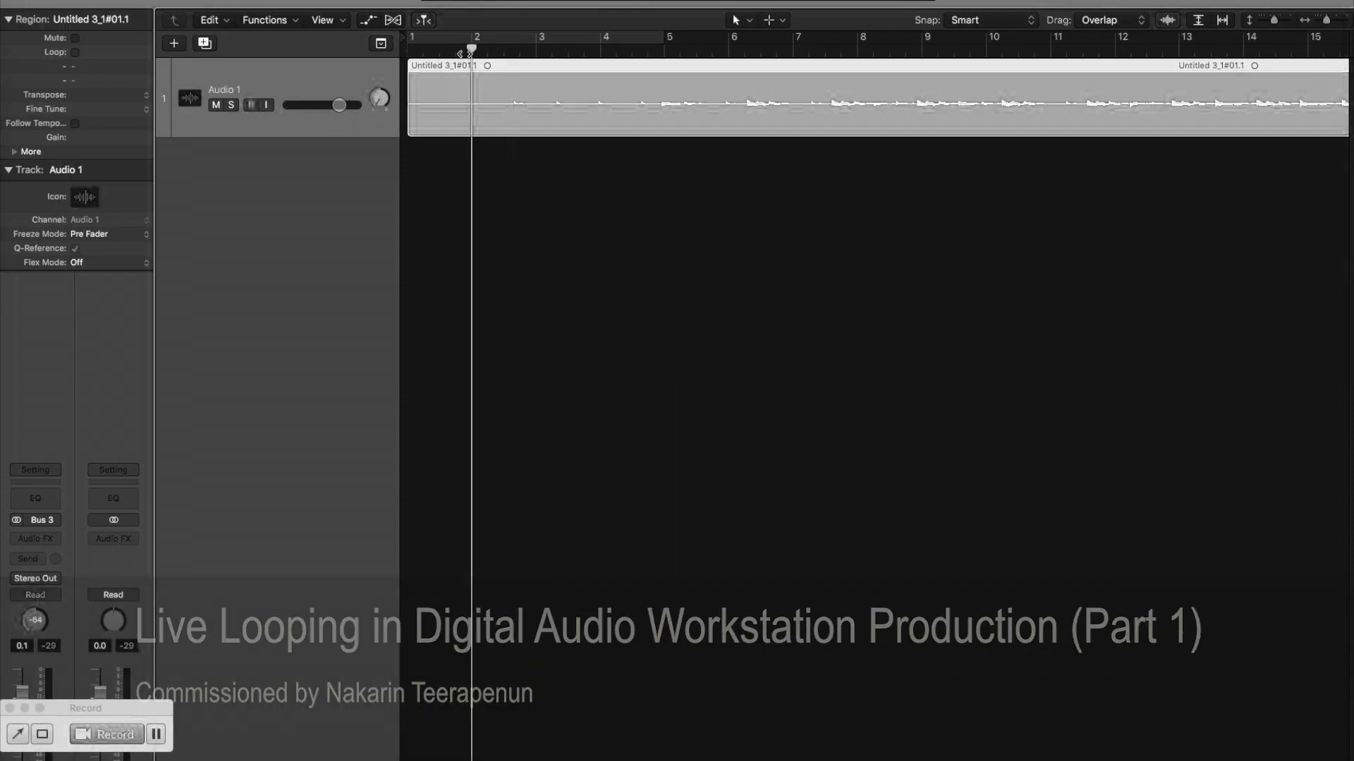
Fine-tune the Audio 1 region's position against the bar grid and play it back to check the timing.
left_click_drag(489, 63, 494, 62)
key("super+Right")
key("super+Right")
left_click_drag(633, 62, 624, 64)
key("super+Left")
key("super+Left")
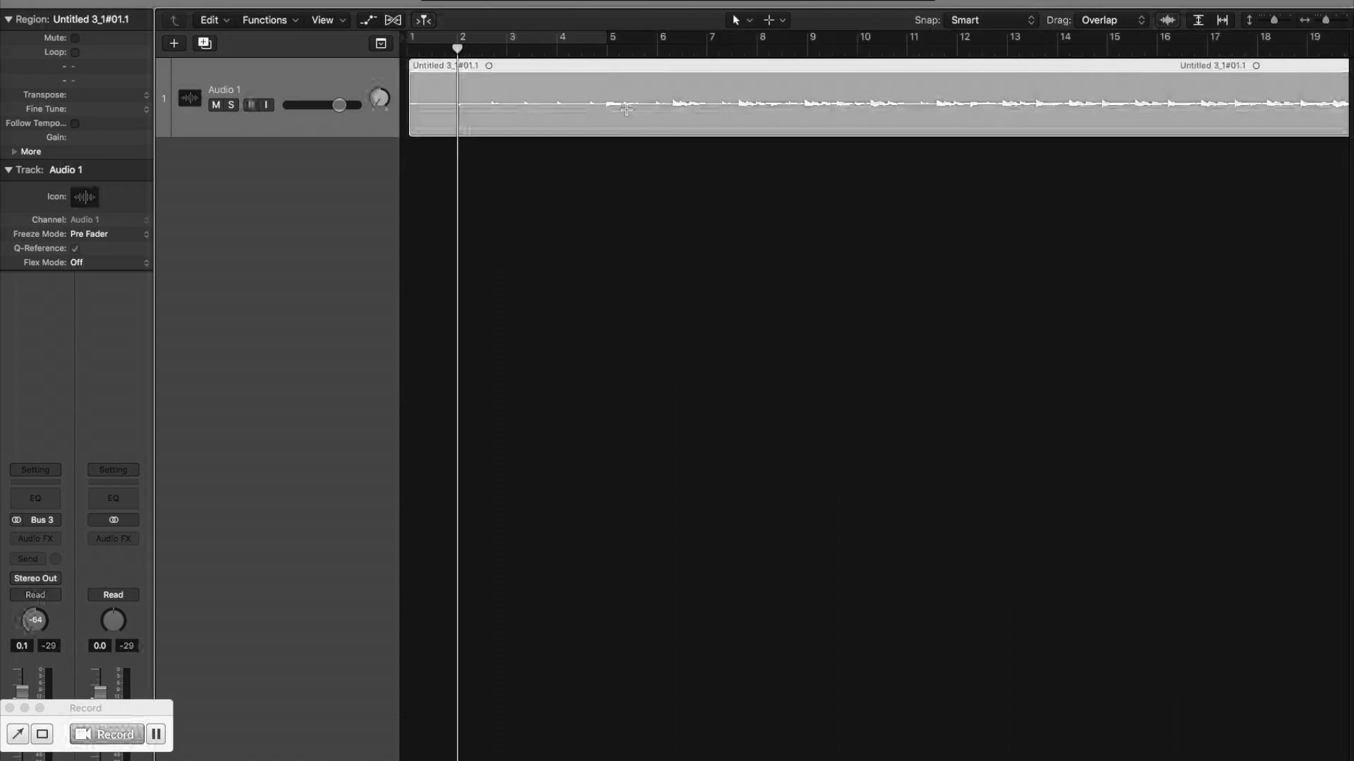
key("space")
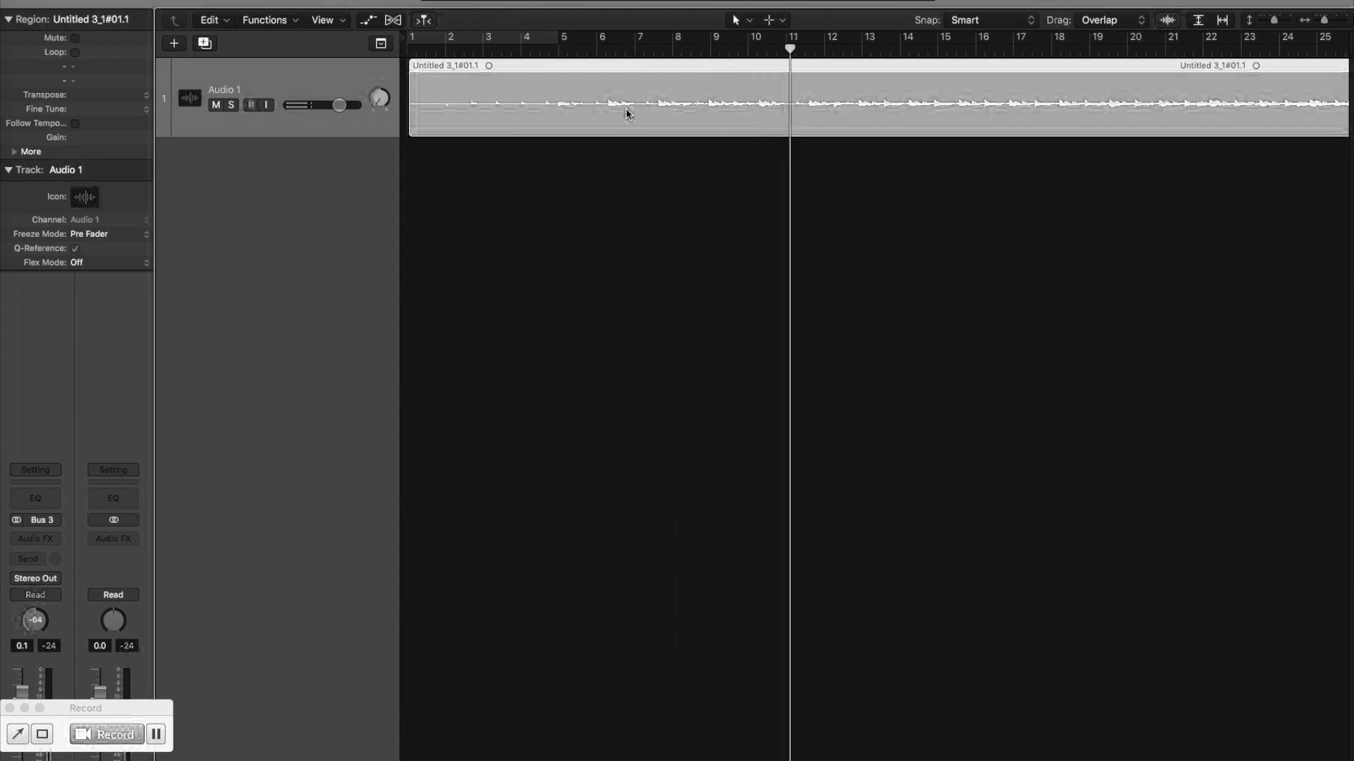
left_click(444, 48)
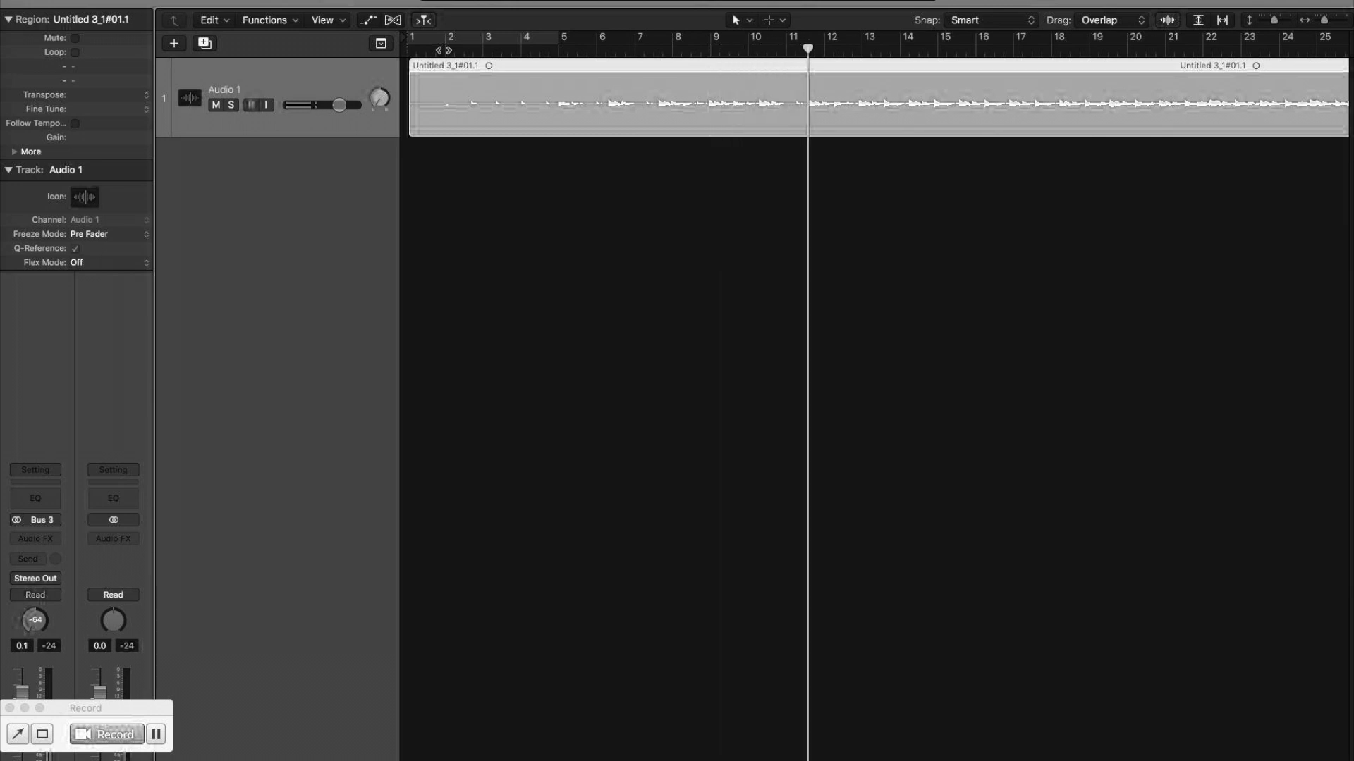
Split the Audio 1 region at about bar 12 beat 3 with the Scissors tool.
key("super+Right")
key("super+Right")
key("super+Right")
left_click(778, 24)
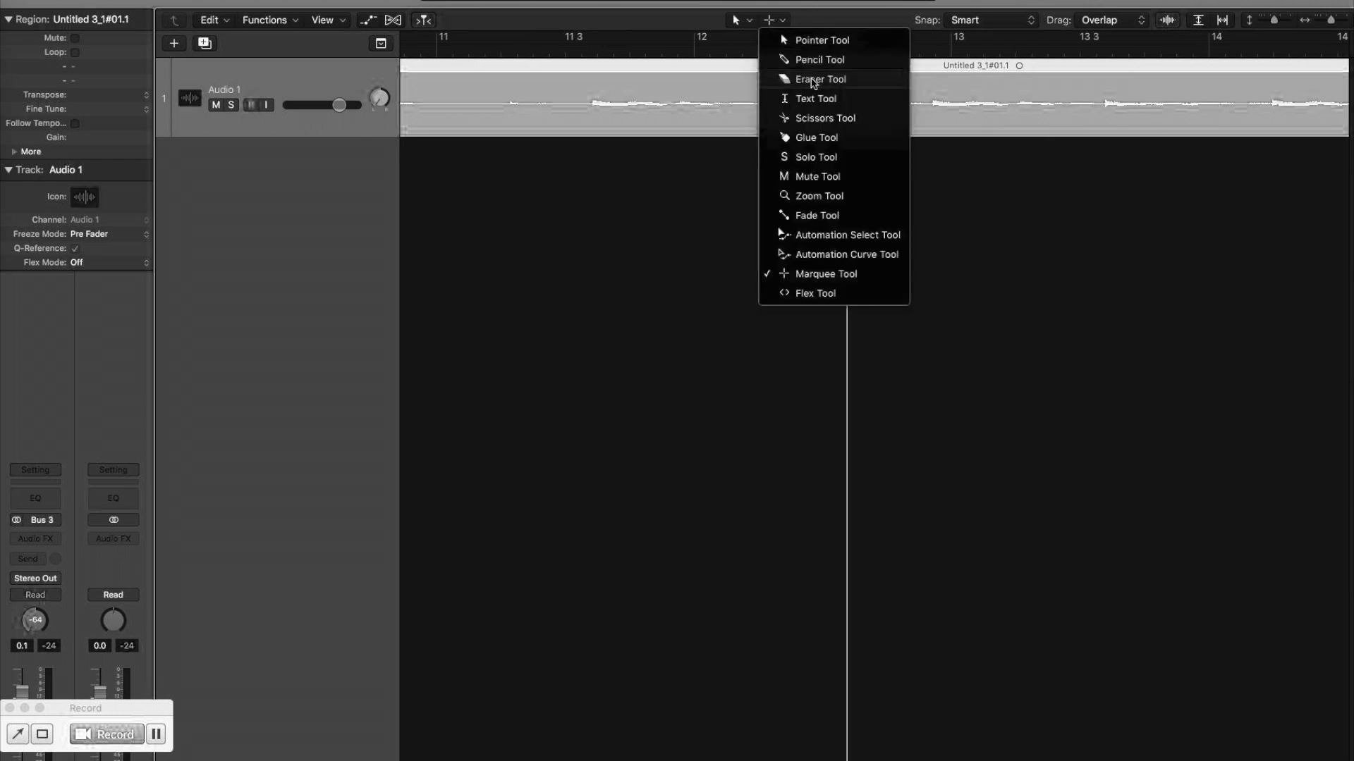
left_click(814, 122)
left_click(828, 109)
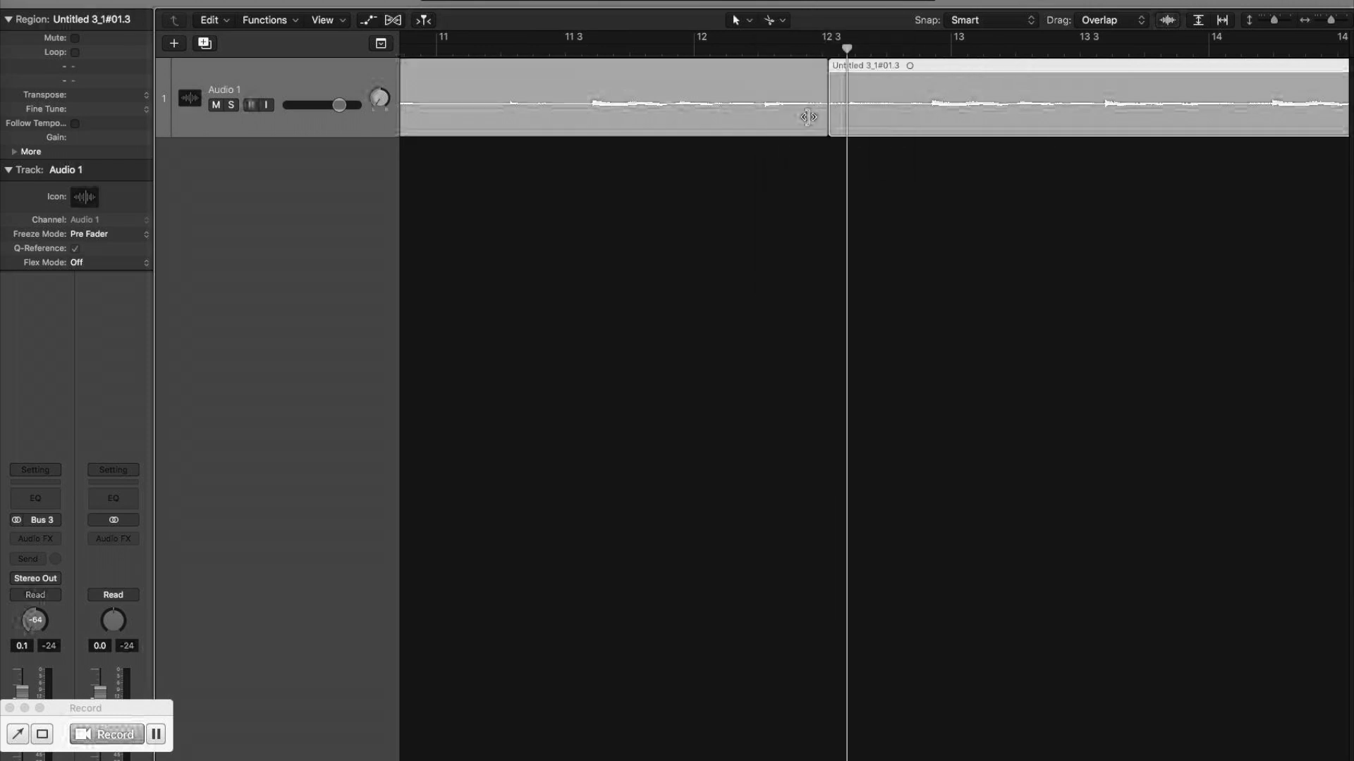
Copy the first piece of the split region to the project start on a duplicate audio track, and mute Audio 1.
left_click(599, 88)
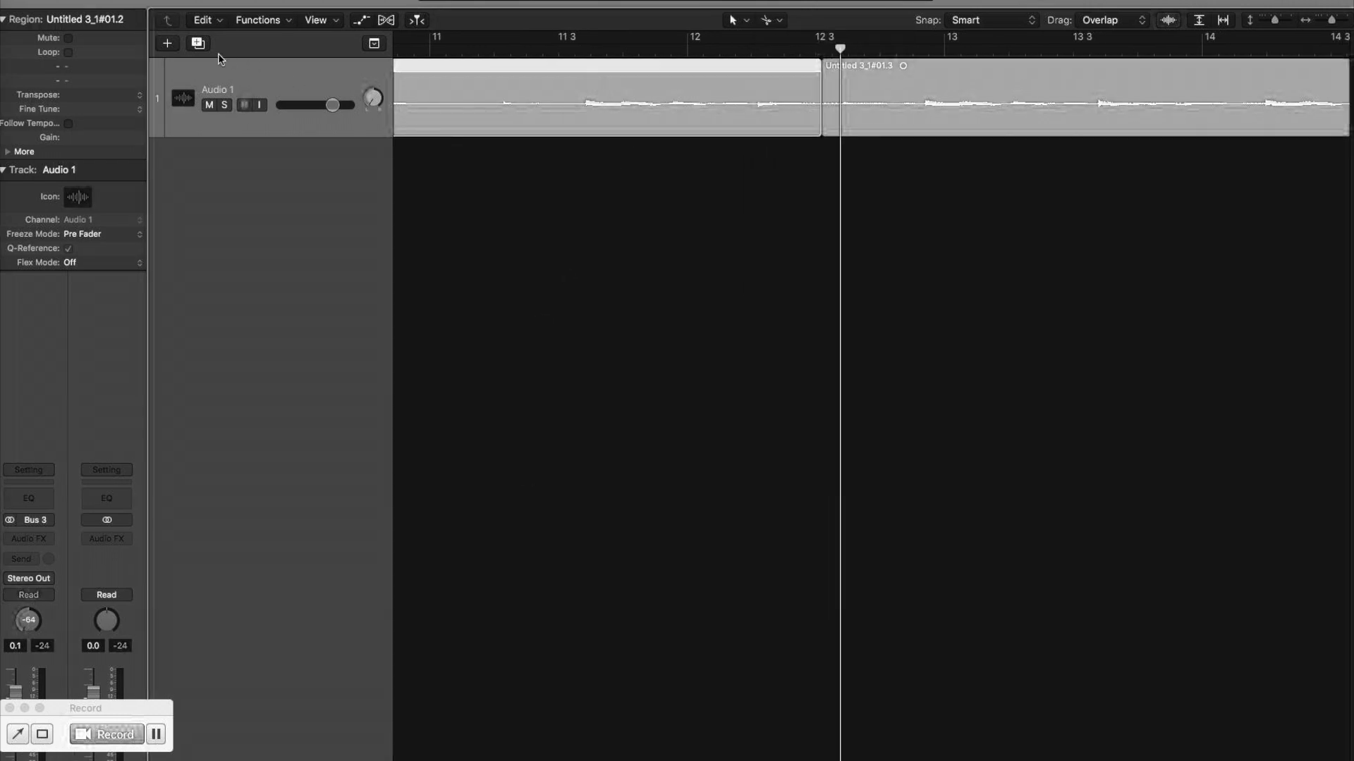
left_click(199, 43)
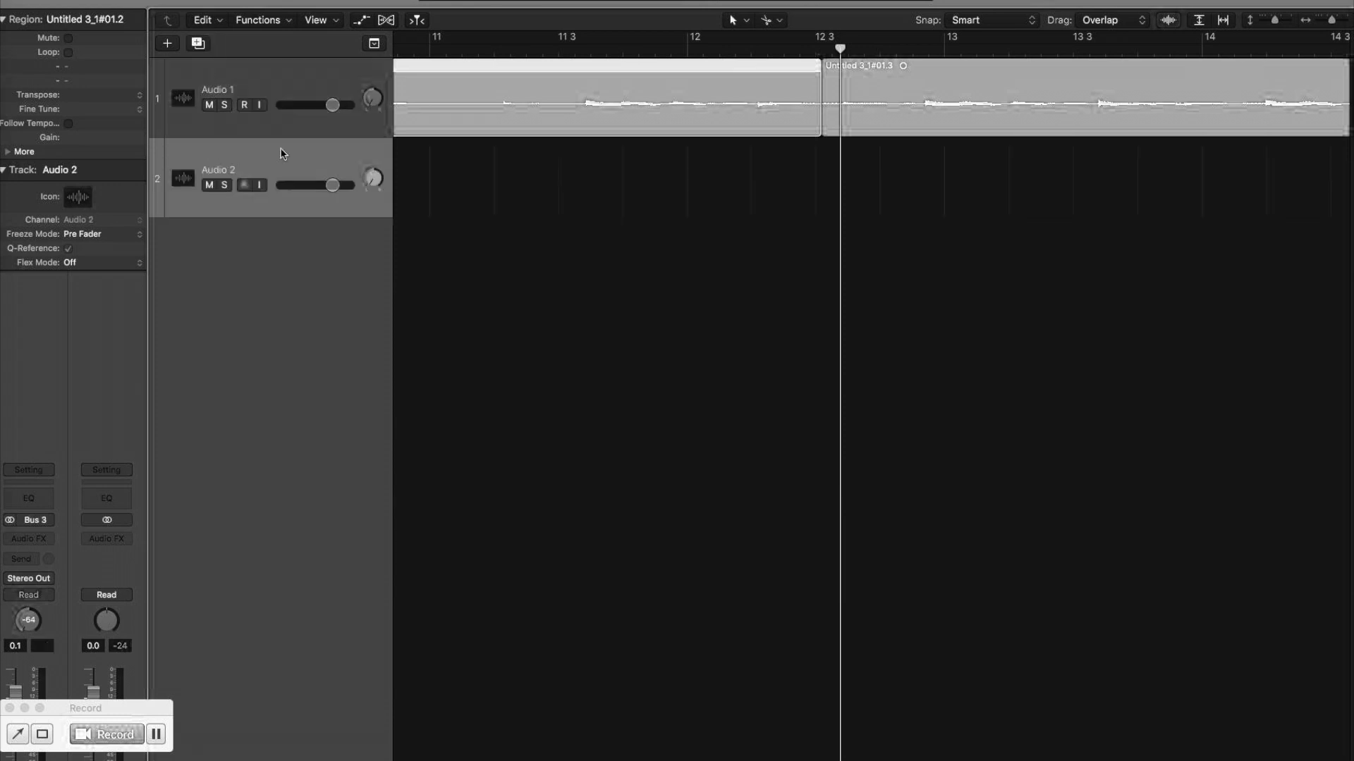
key("Return")
key("super+v")
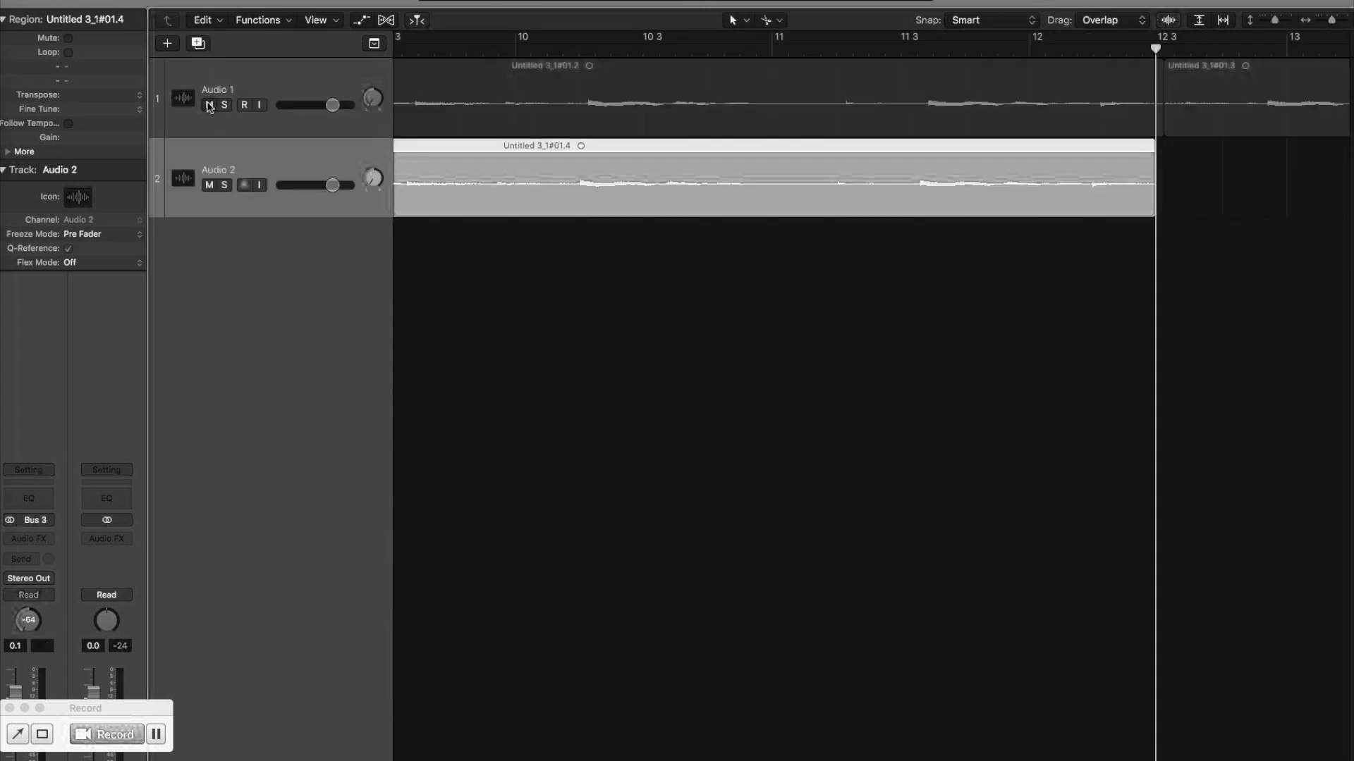
Trim the start of the Audio 2 region to bar 2 and play it from the project start.
key("Return")
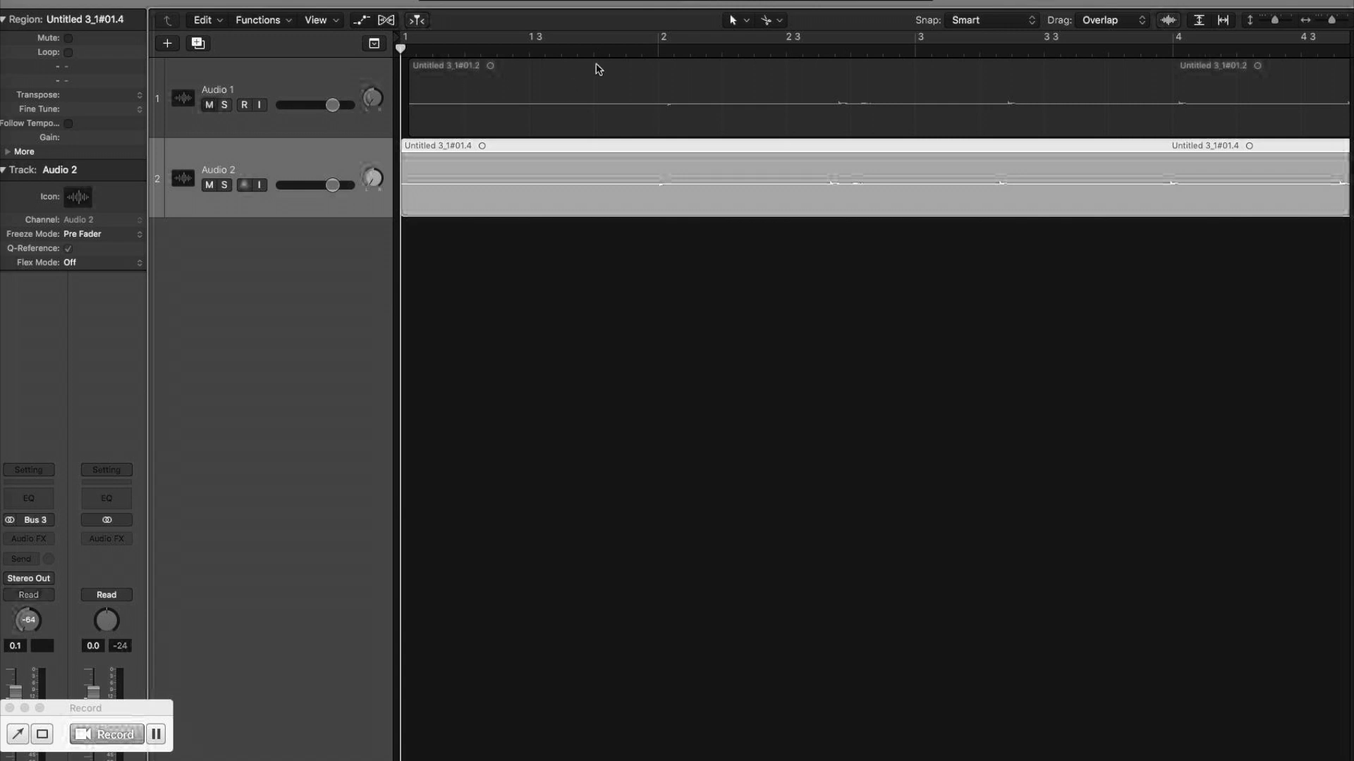
left_click_drag(409, 203, 659, 226)
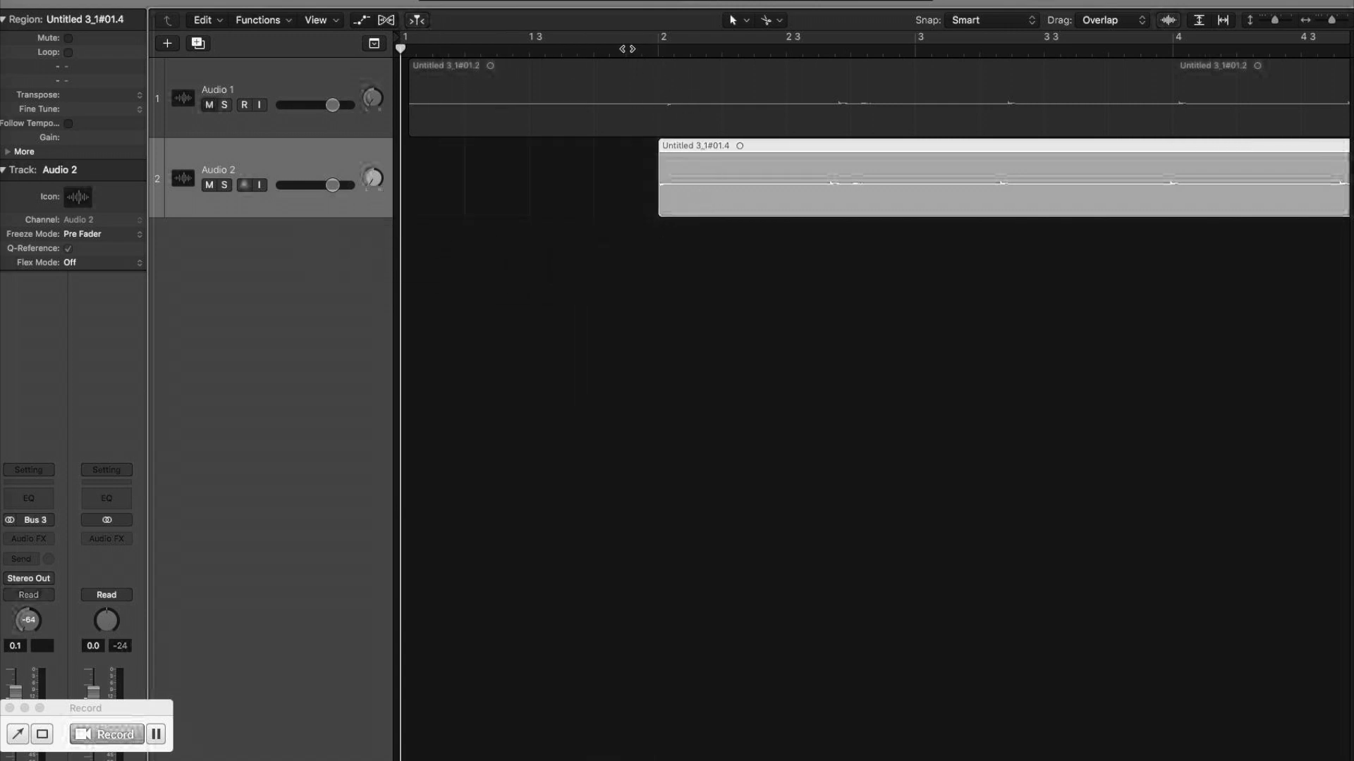
key("space")
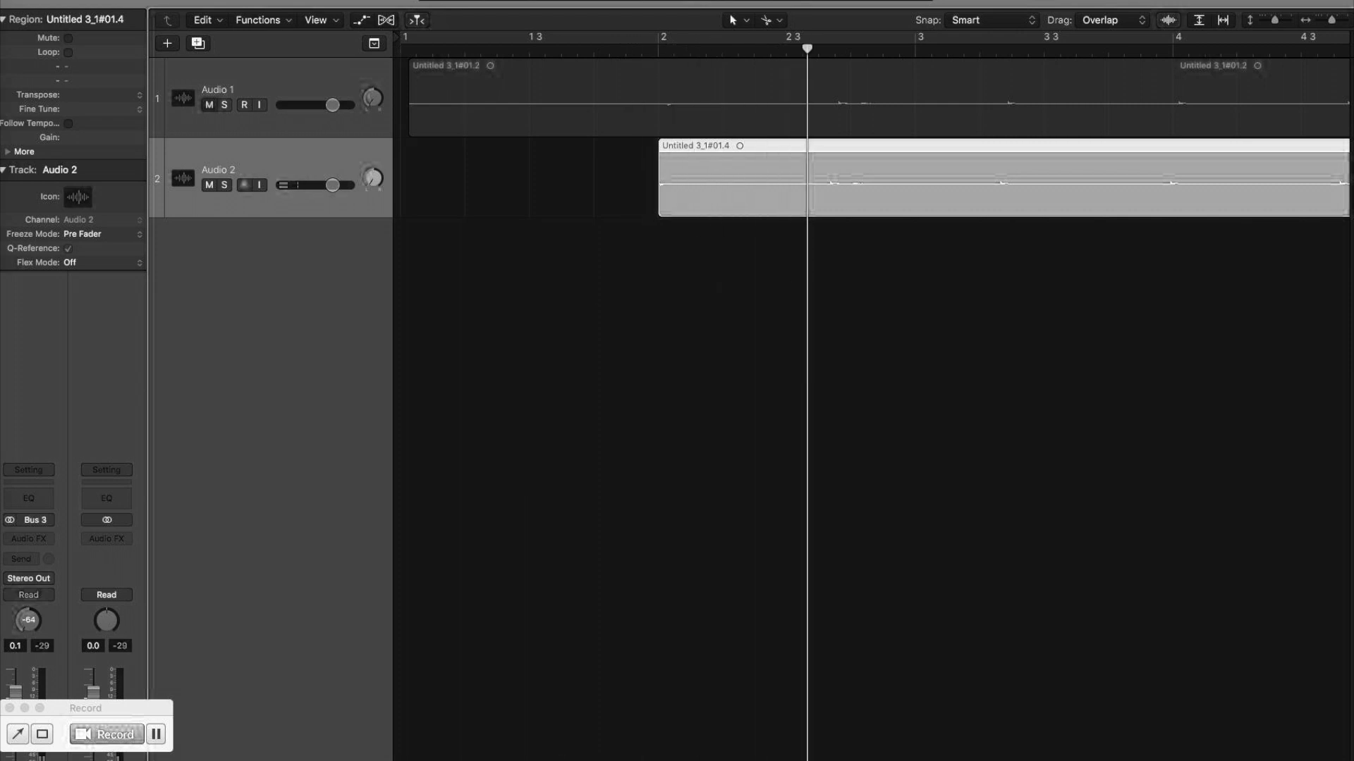
Extend the end of the Audio 2 region slightly past bar 12 beat 3 and play its ending.
scroll(643, 549, "right", 20)
scroll(643, 549, "left", 7)
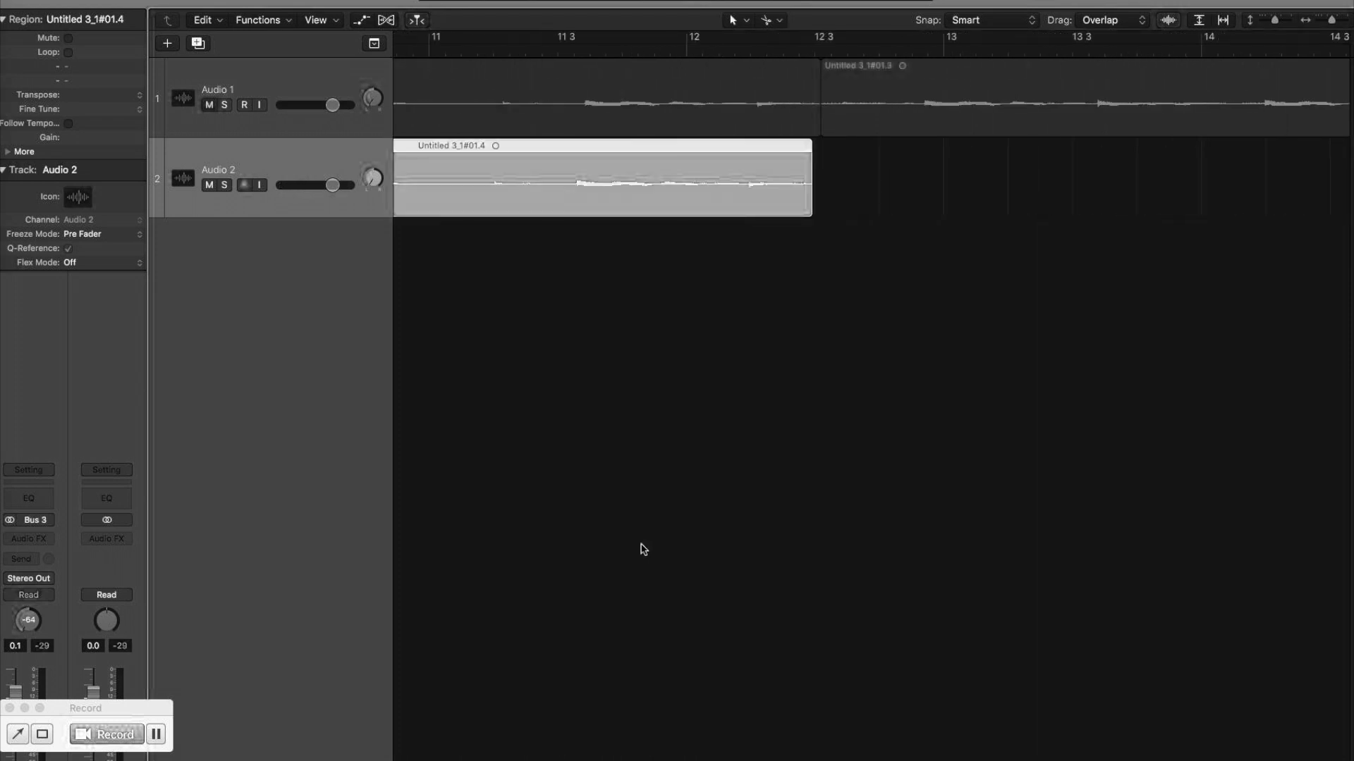
left_click_drag(811, 209, 834, 209)
left_click(689, 49)
key("space")
Set the cycle range from the Audio 2 region and pull its end back to just past bar 12 beat 3.
left_click(650, 249)
left_click(653, 168)
key("super+u")
left_click_drag(944, 39, 859, 39)
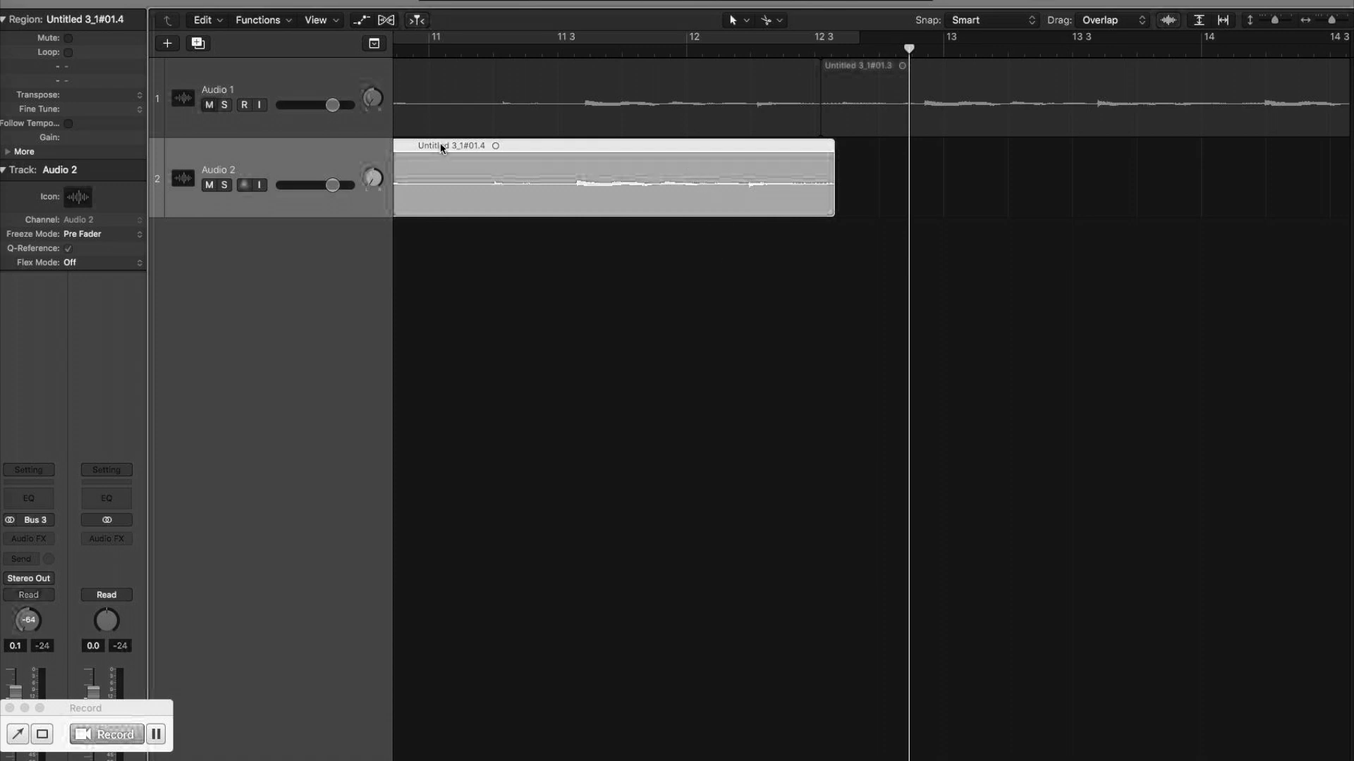
Turn on looping for the Audio 2 region and play across the point where it repeats.
left_click(68, 52)
left_click(670, 49)
key("space")
Lengthen the looped region's end in small increments near bar 12 beat 3, playing the repeat after each adjustment.
key("space")
left_click_drag(816, 219, 824, 216)
left_click(531, 49)
key("space")
mouse_move(823, 216)
left_mouse_down()
mouse_move(855, 212)
mouse_move(832, 215)
left_mouse_up()
left_click(526, 48)
key("space")
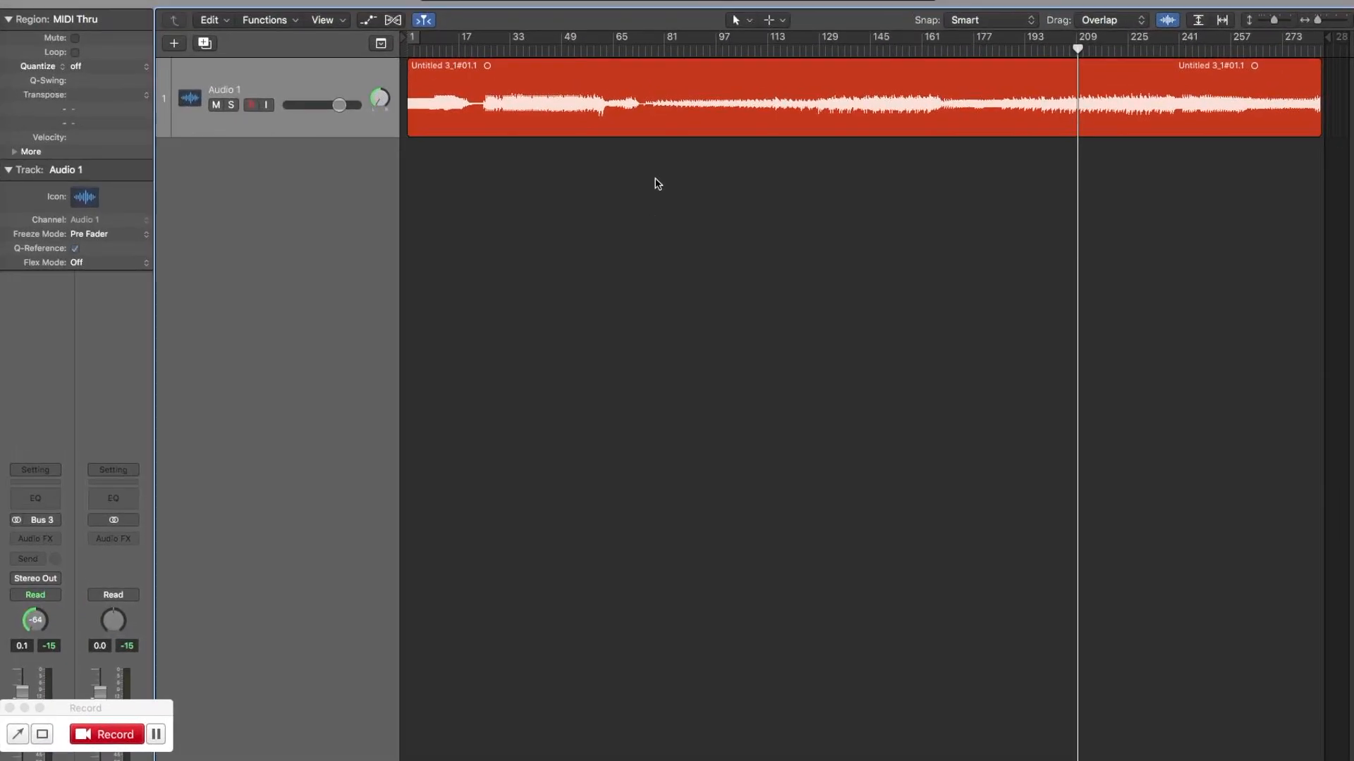
Select the full Audio 1 recording and place the playhead at its different waveform sections to survey its structure.
left_click(598, 91)
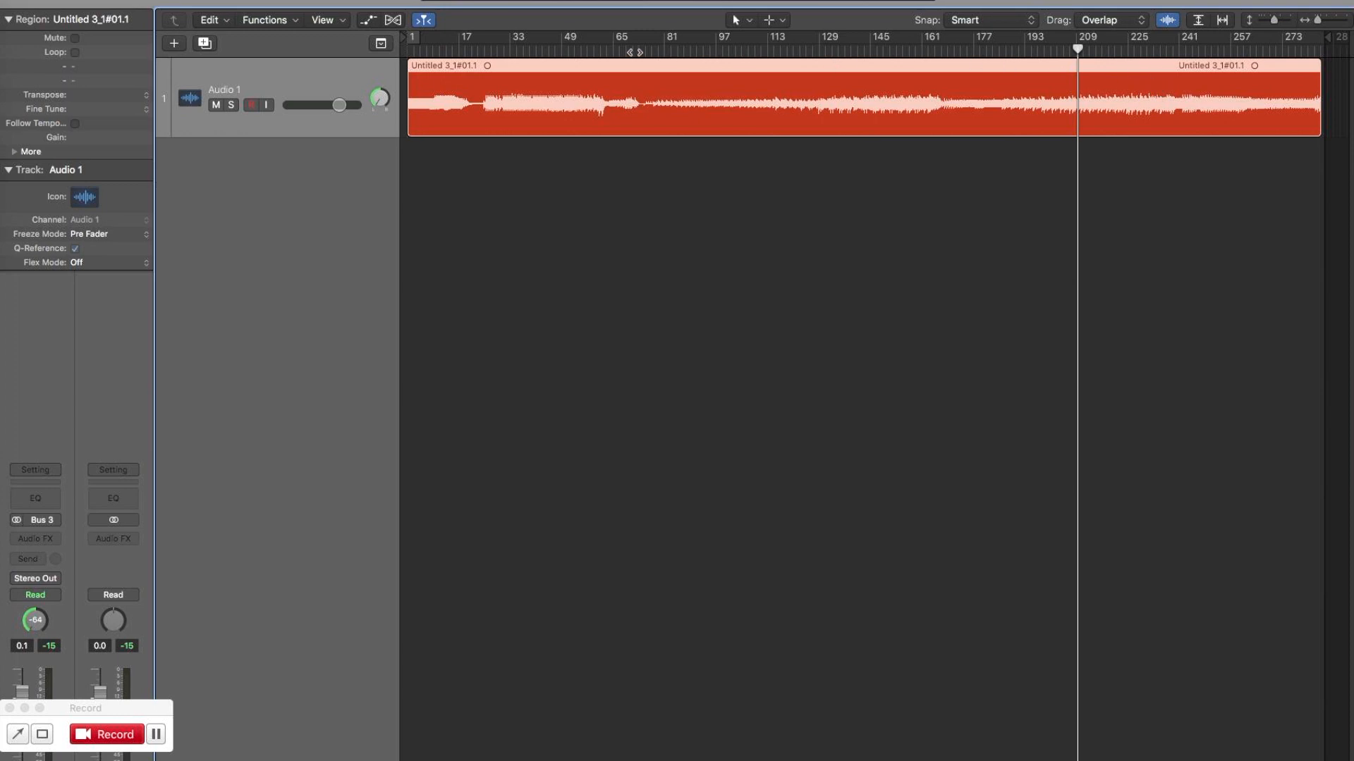
left_click(1310, 50)
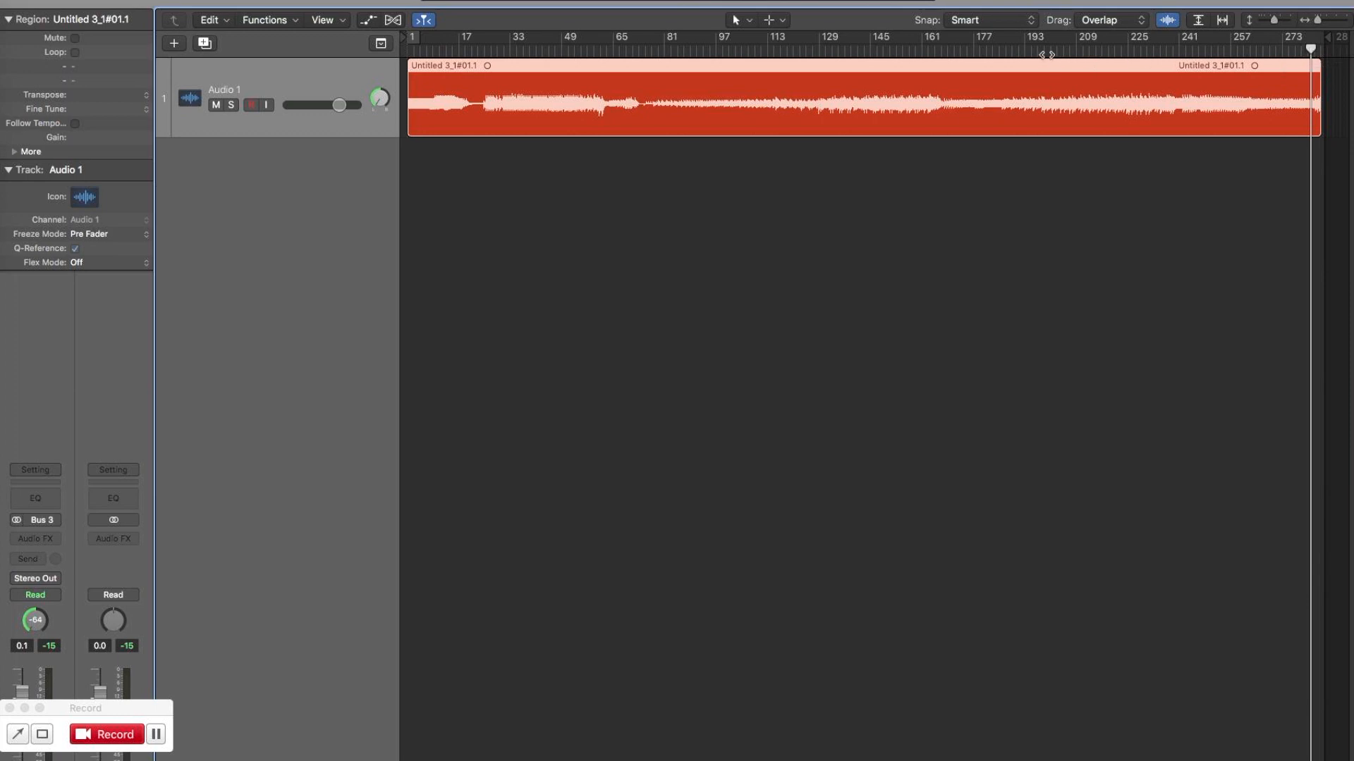
left_click(894, 52)
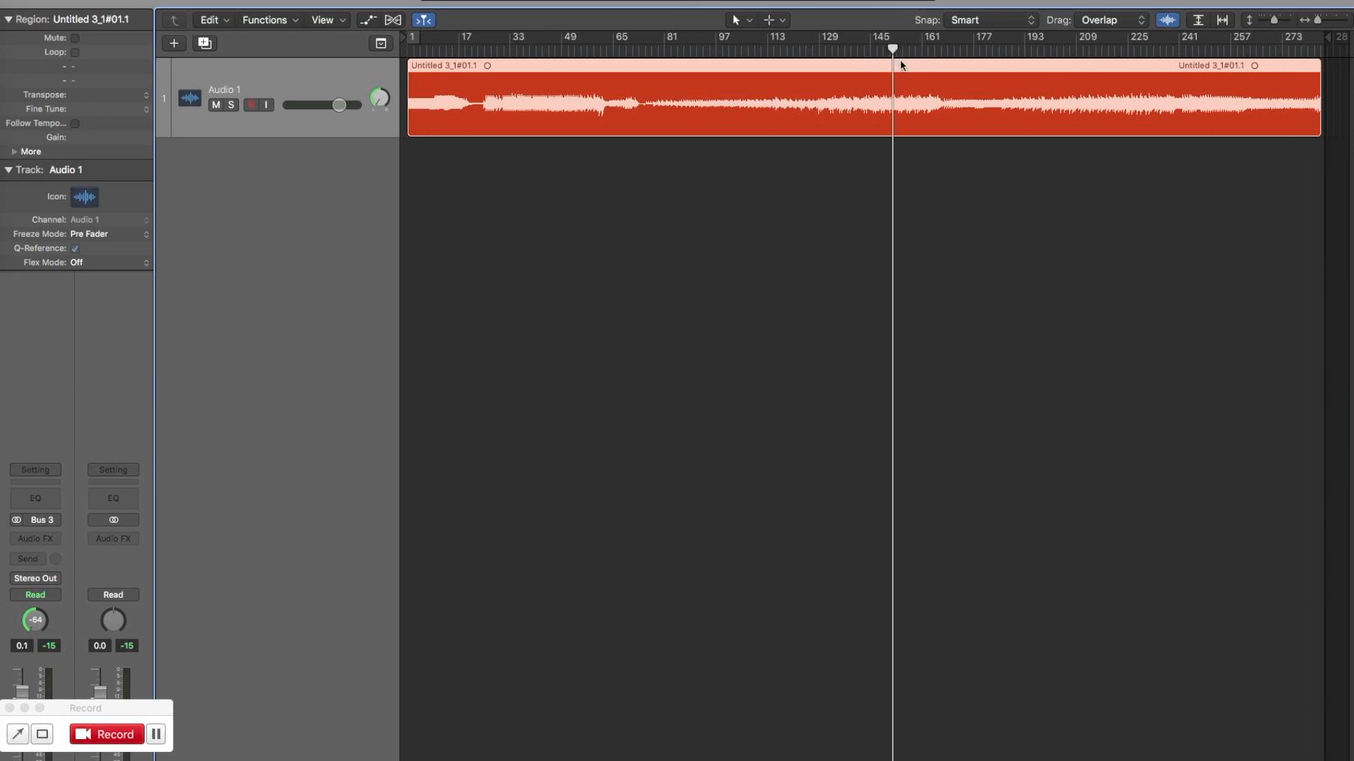
left_click(1000, 52)
left_click(784, 53)
left_click(701, 52)
left_click(677, 53)
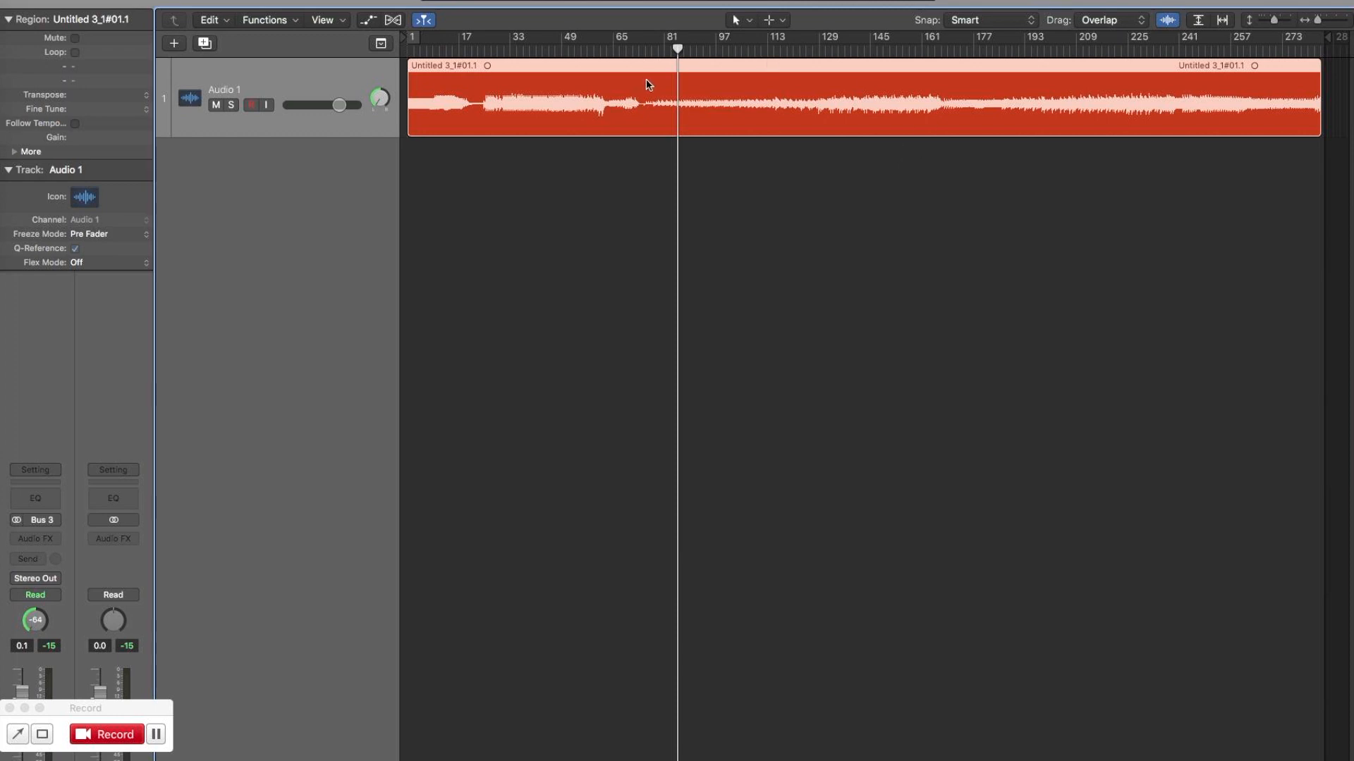
Listen to passages in the first part of the recording, between about bars 5 and 50.
left_click(528, 48)
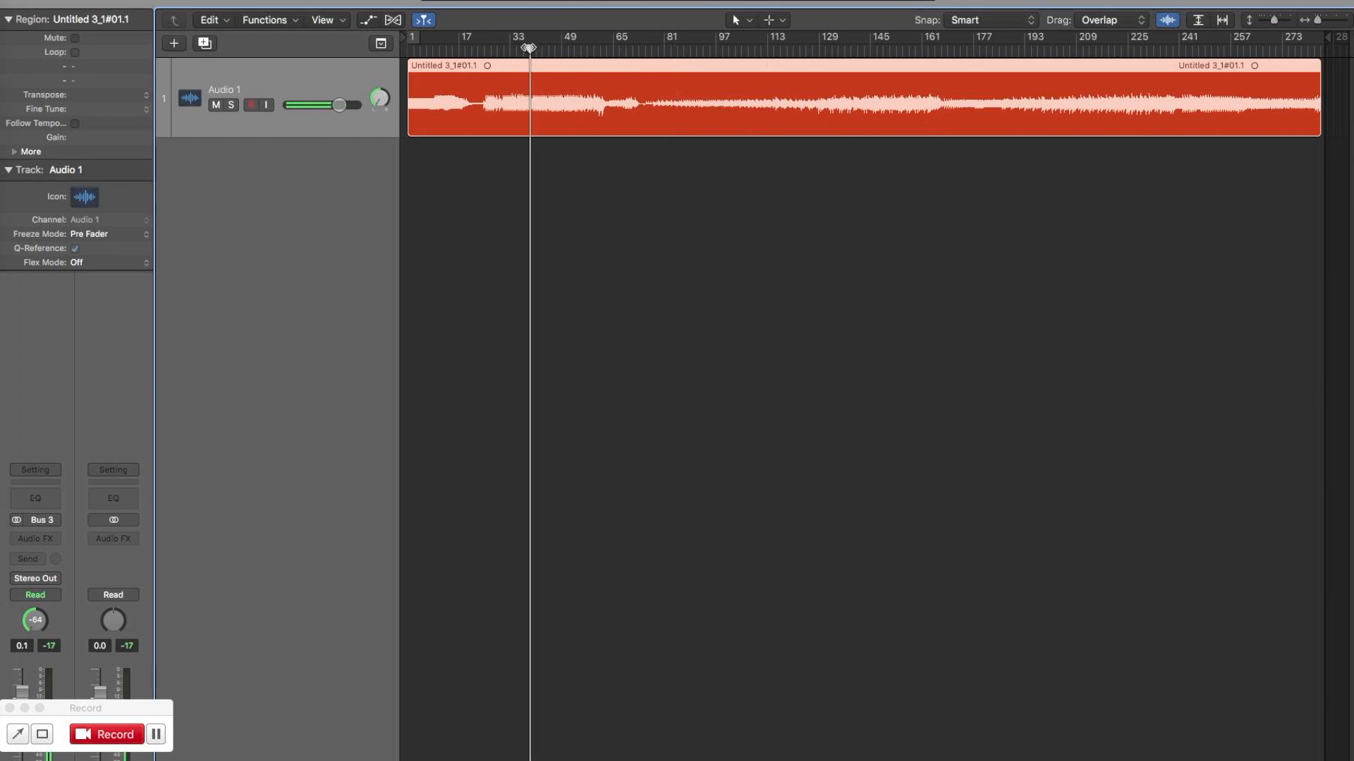
left_click(554, 49)
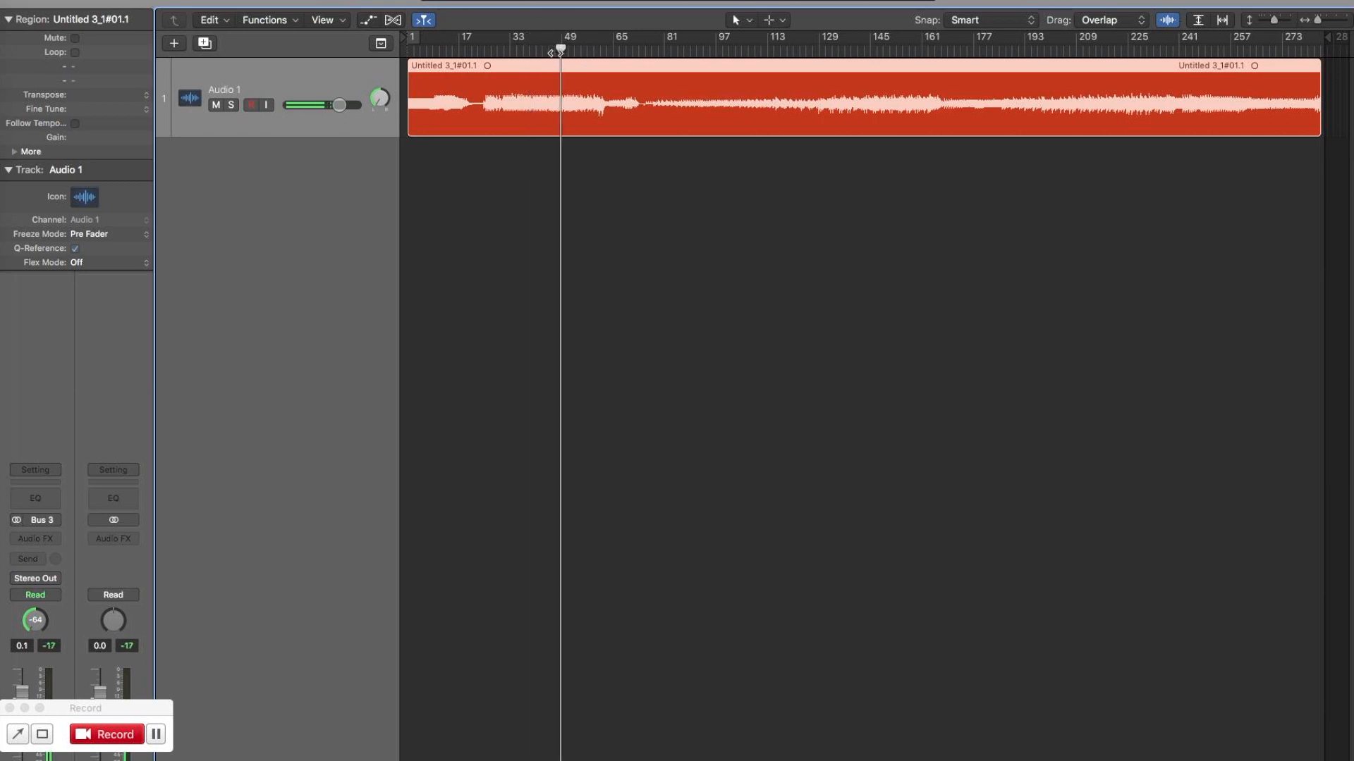
left_click(571, 52)
left_click(511, 50)
left_click(444, 50)
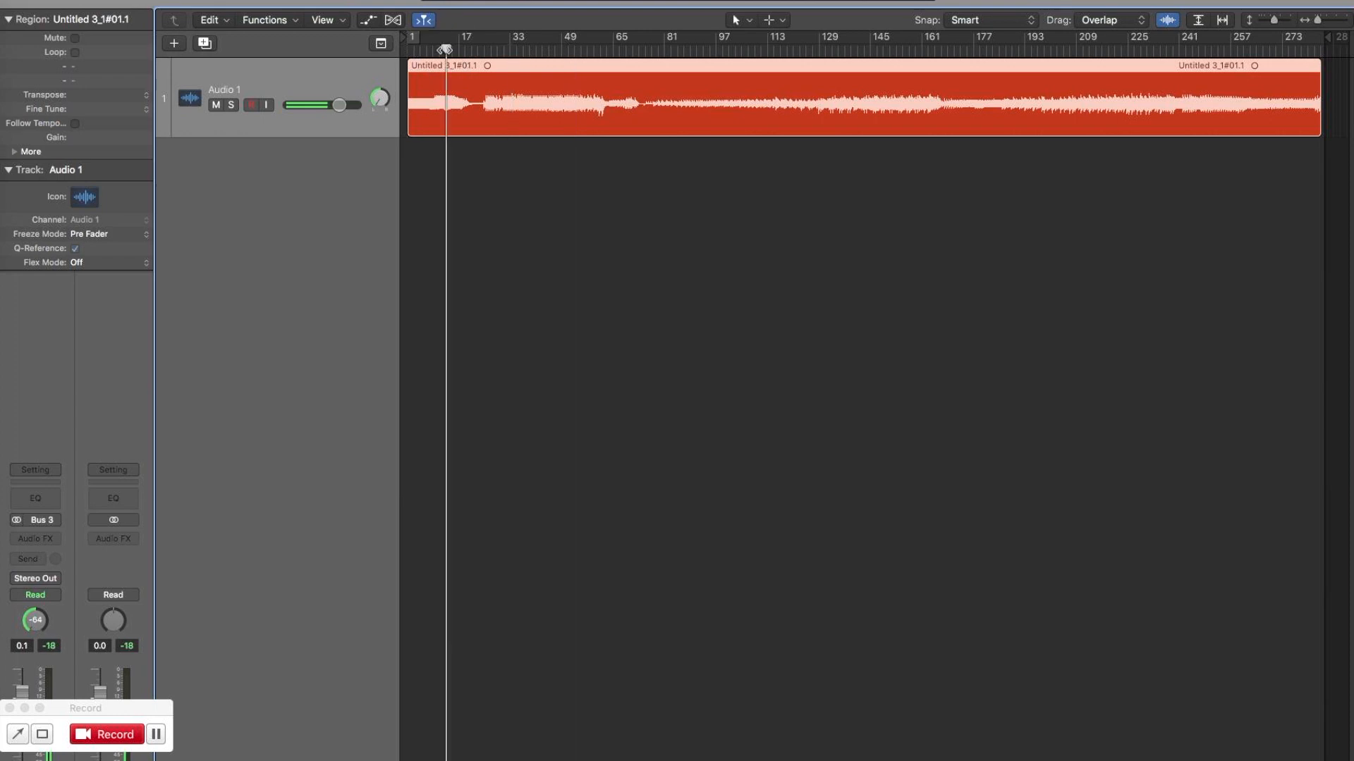
left_click(425, 51)
left_click(519, 50)
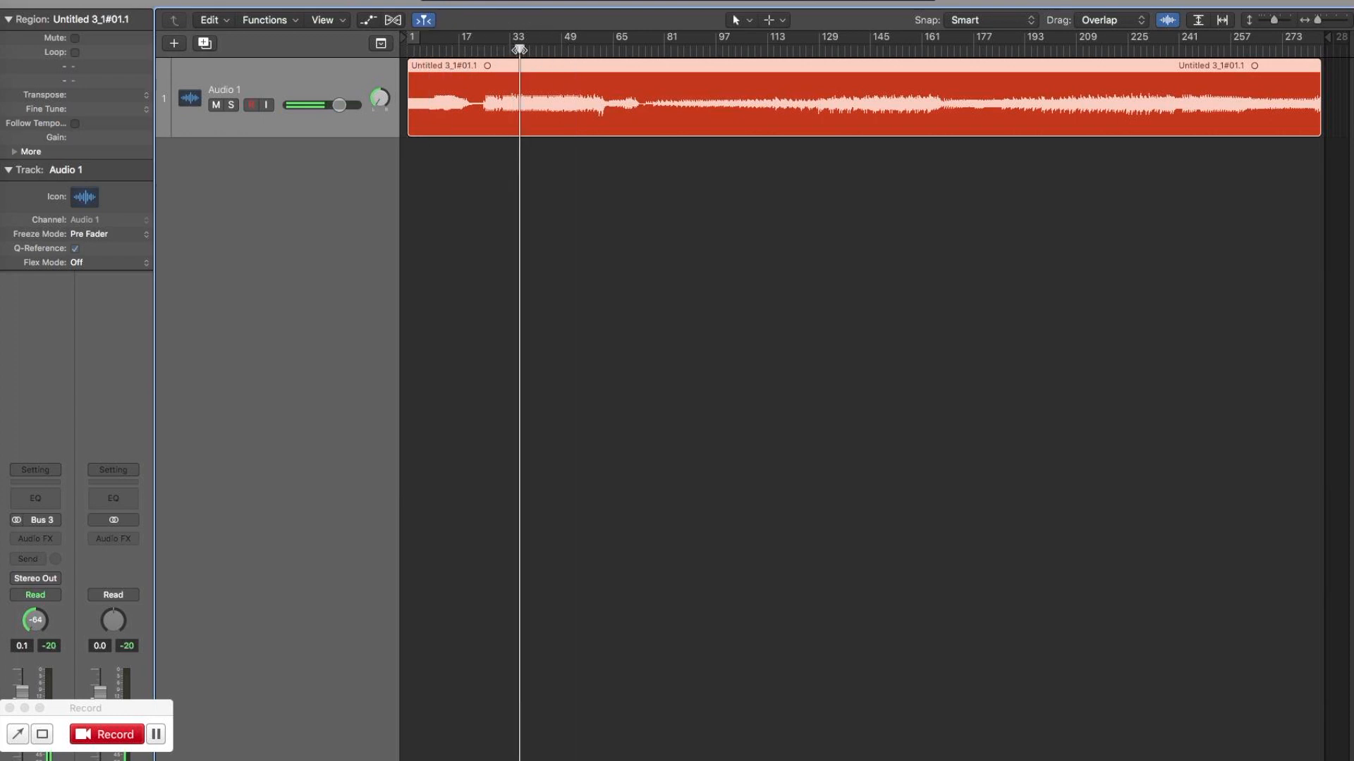
left_click(571, 50)
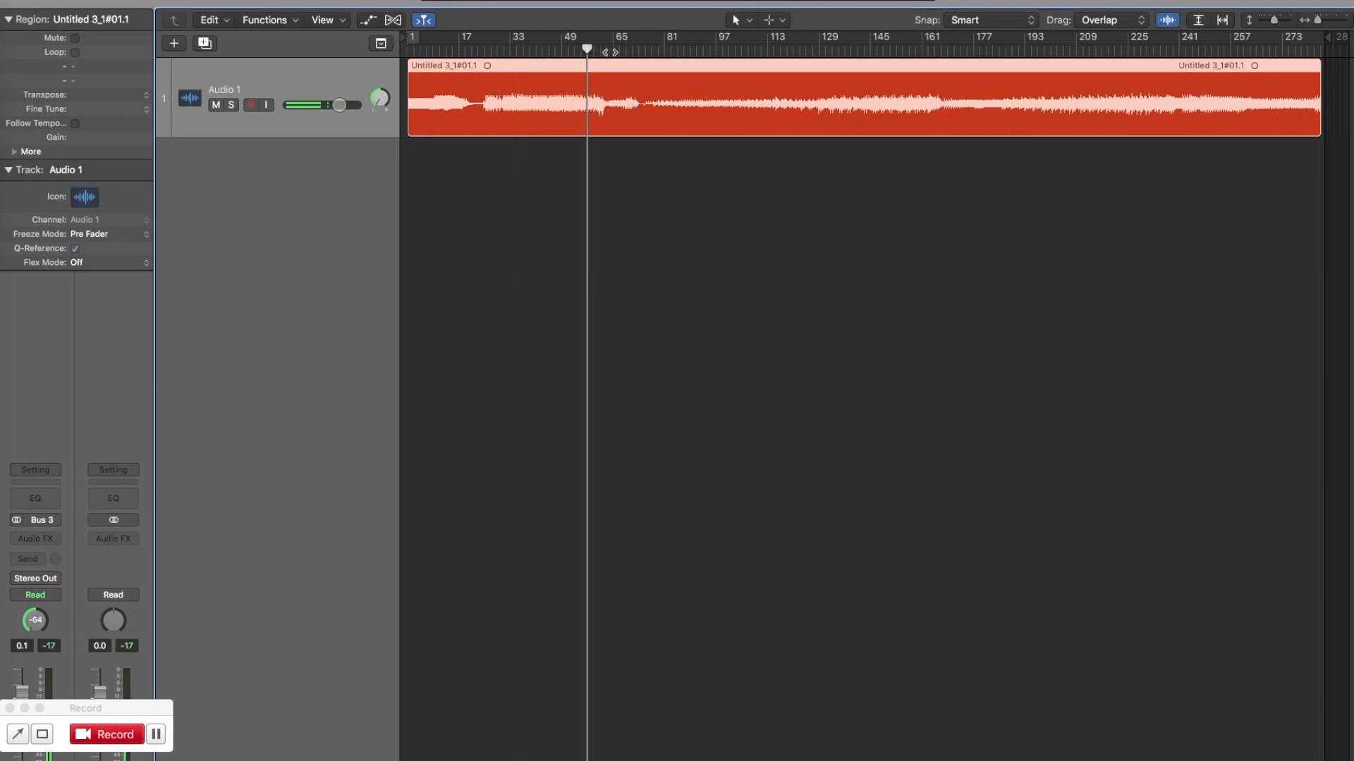
Listen to how the layers build up in the recording from about bar 73 to bar 241.
left_click(643, 50)
left_click(658, 50)
left_click(691, 50)
left_click(726, 50)
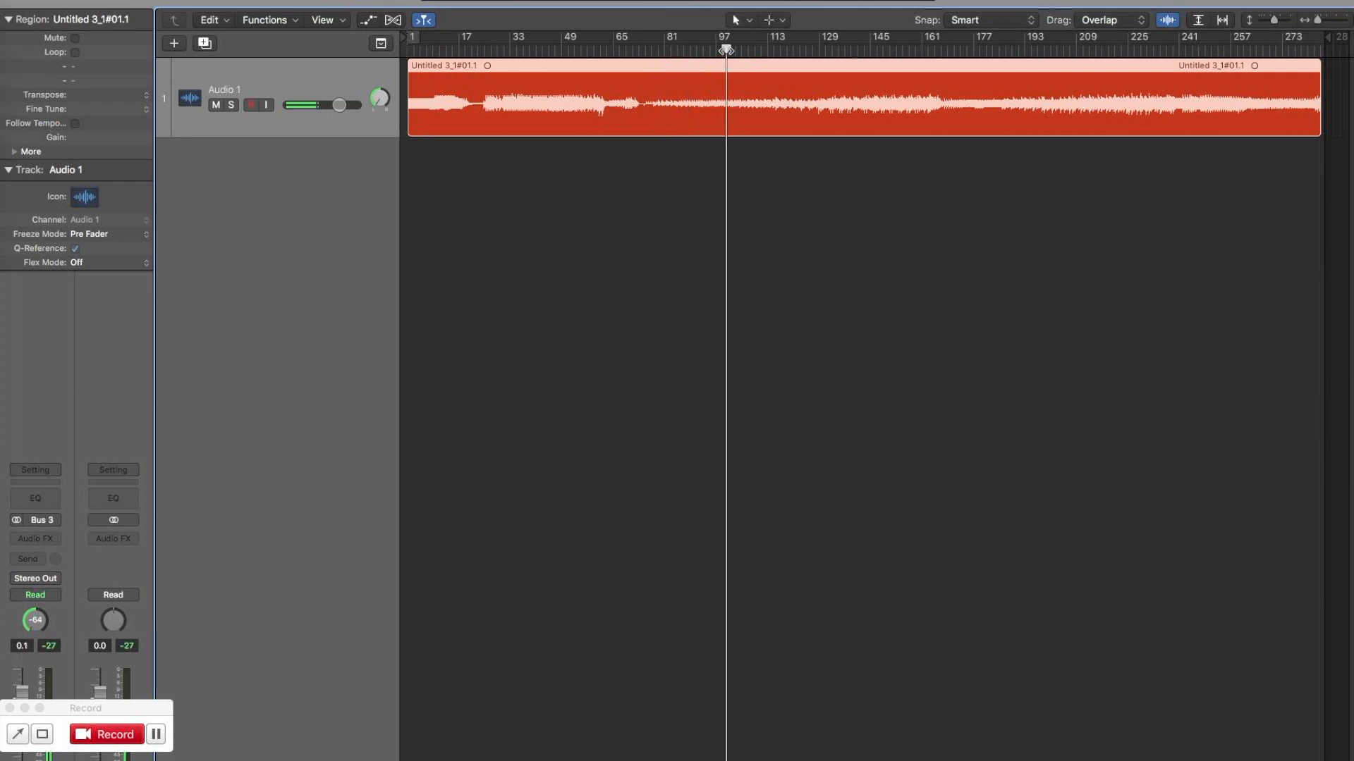
left_click(764, 50)
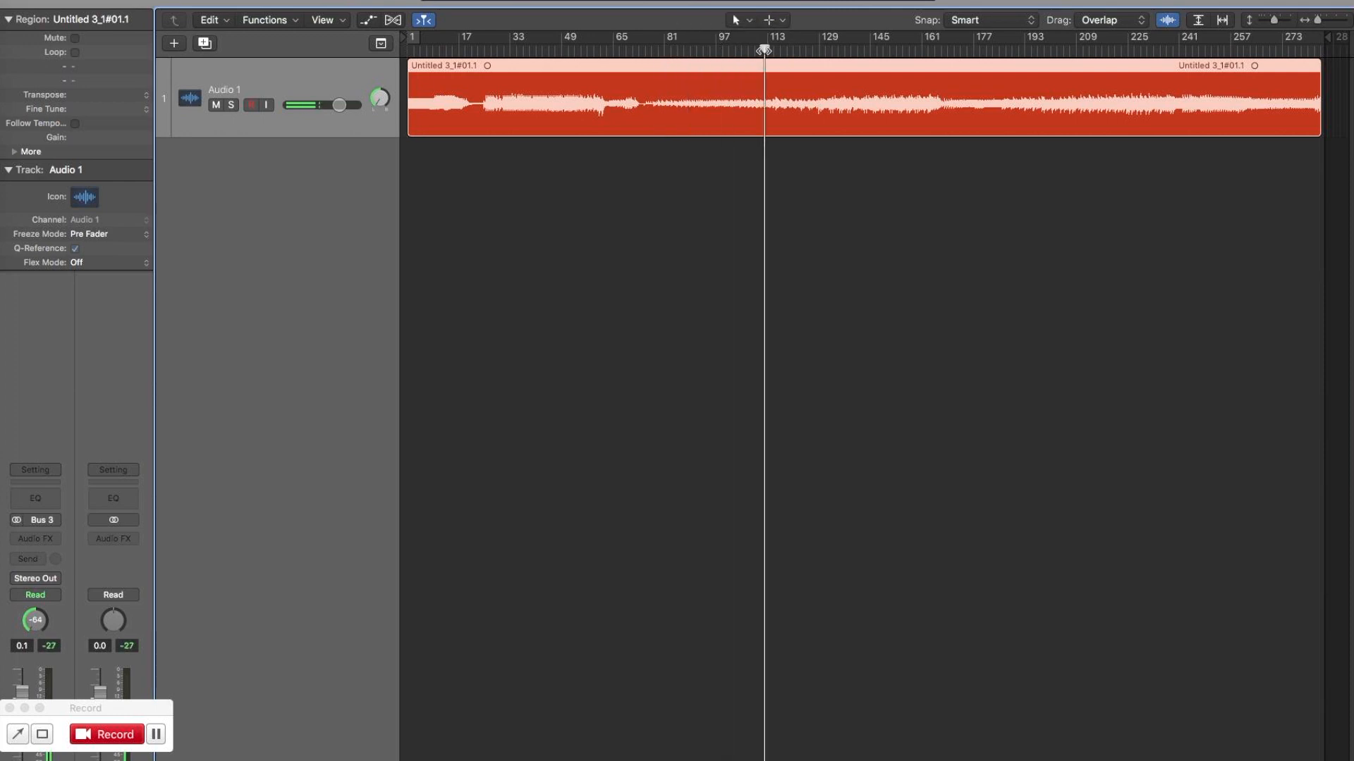
left_click(811, 51)
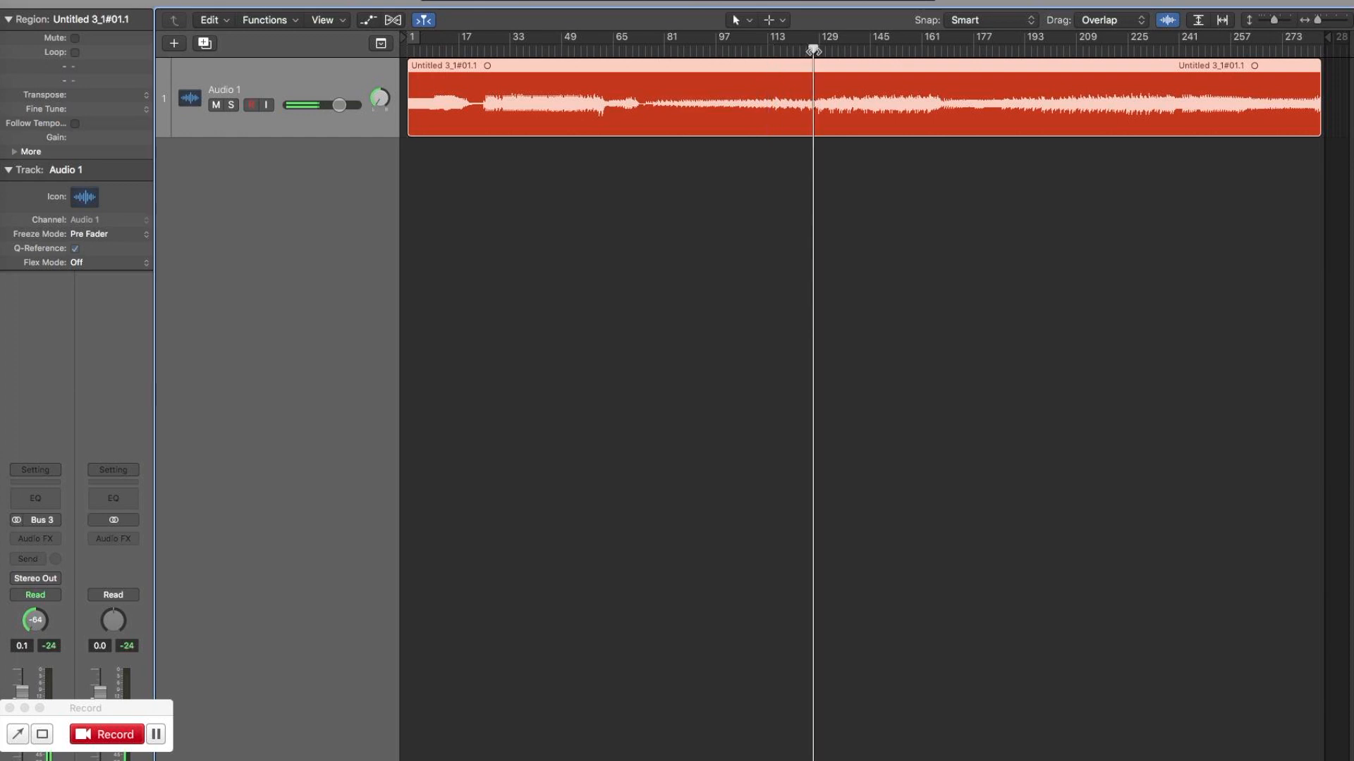
left_click(857, 51)
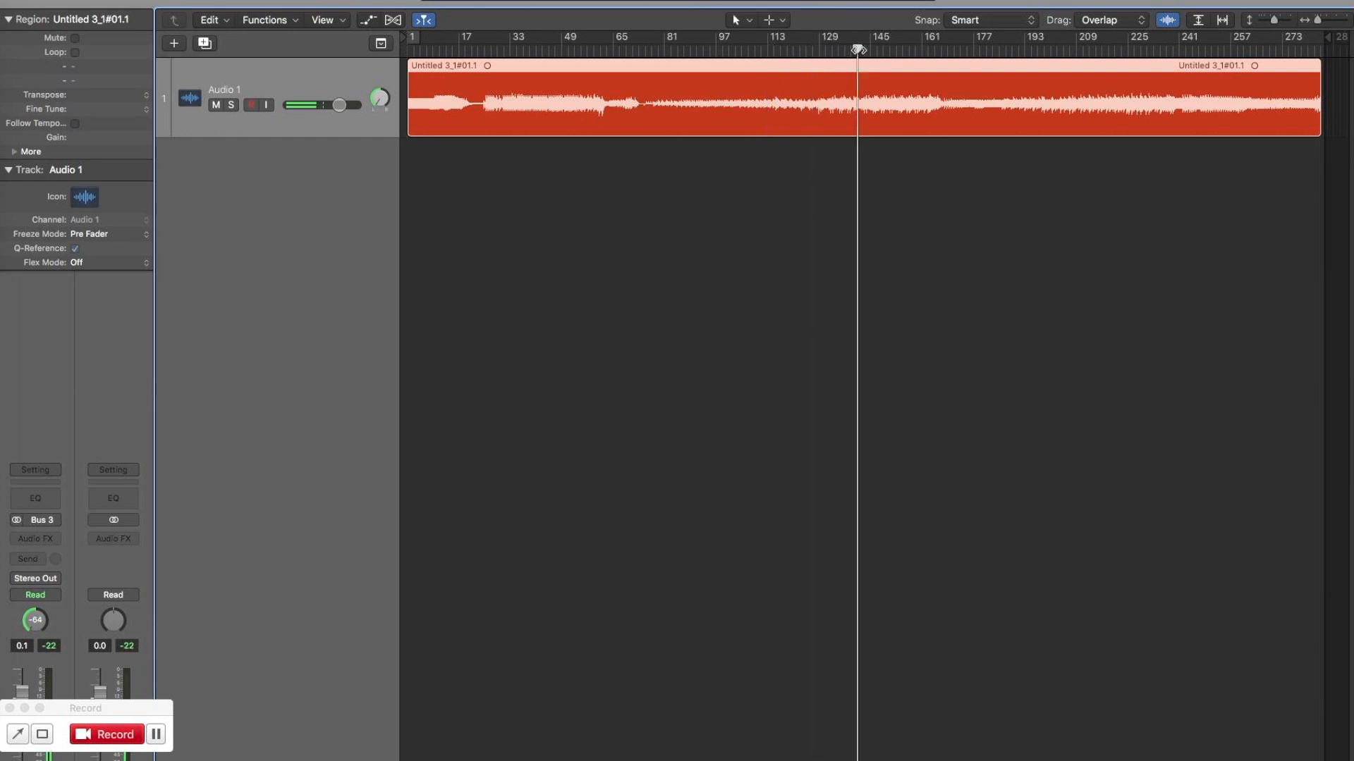
left_click(918, 50)
left_click(1025, 50)
left_click(1082, 51)
left_click(1140, 50)
left_click(1190, 51)
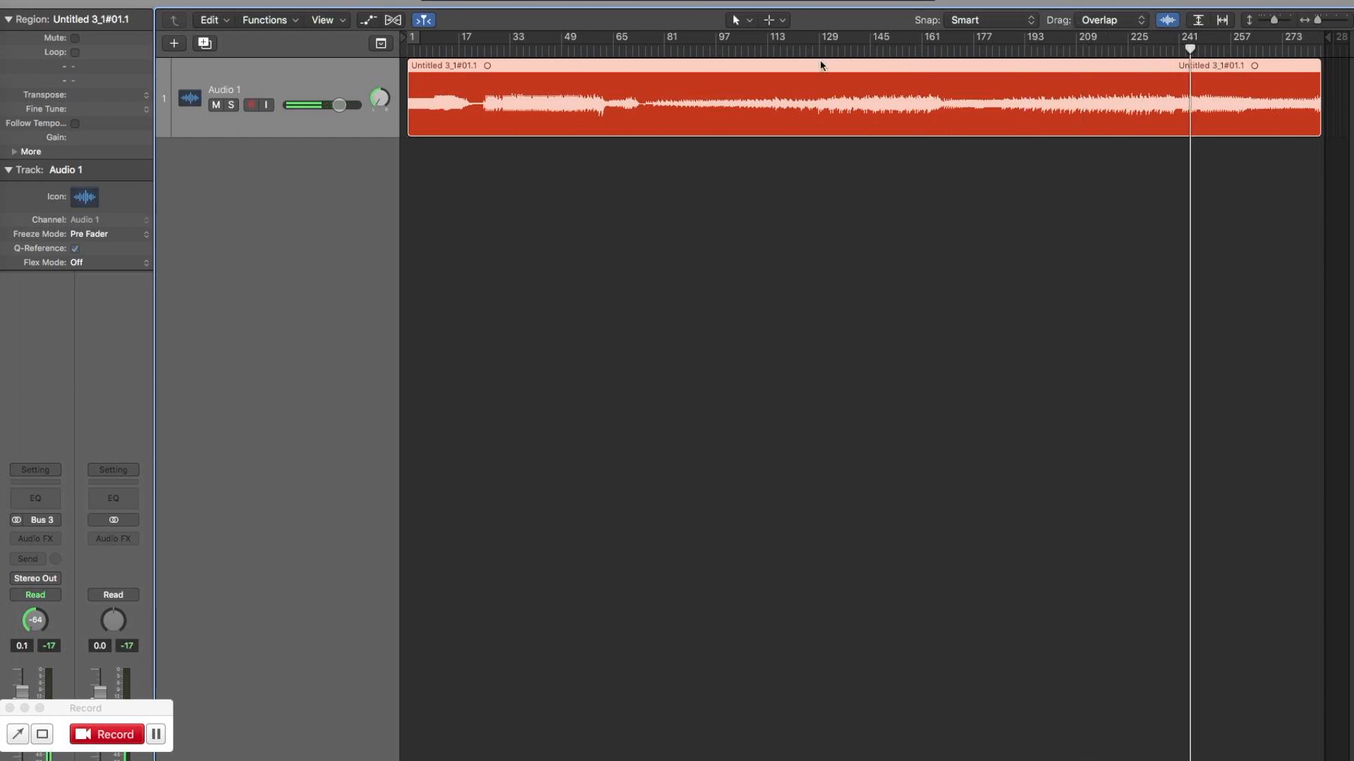
Trim the start of the Audio 1 region to about bar 73, move it to bar 1, and play it.
left_click(672, 50)
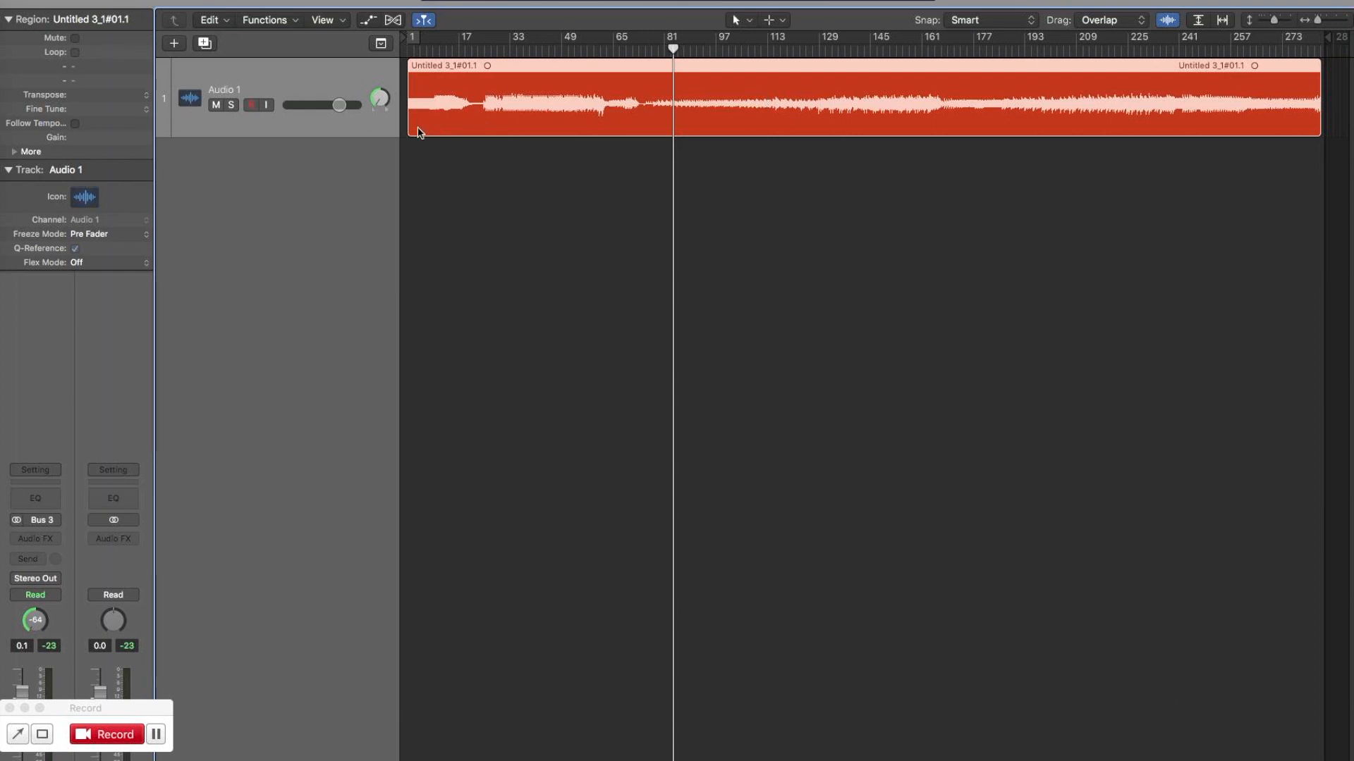
left_click_drag(413, 132, 649, 150)
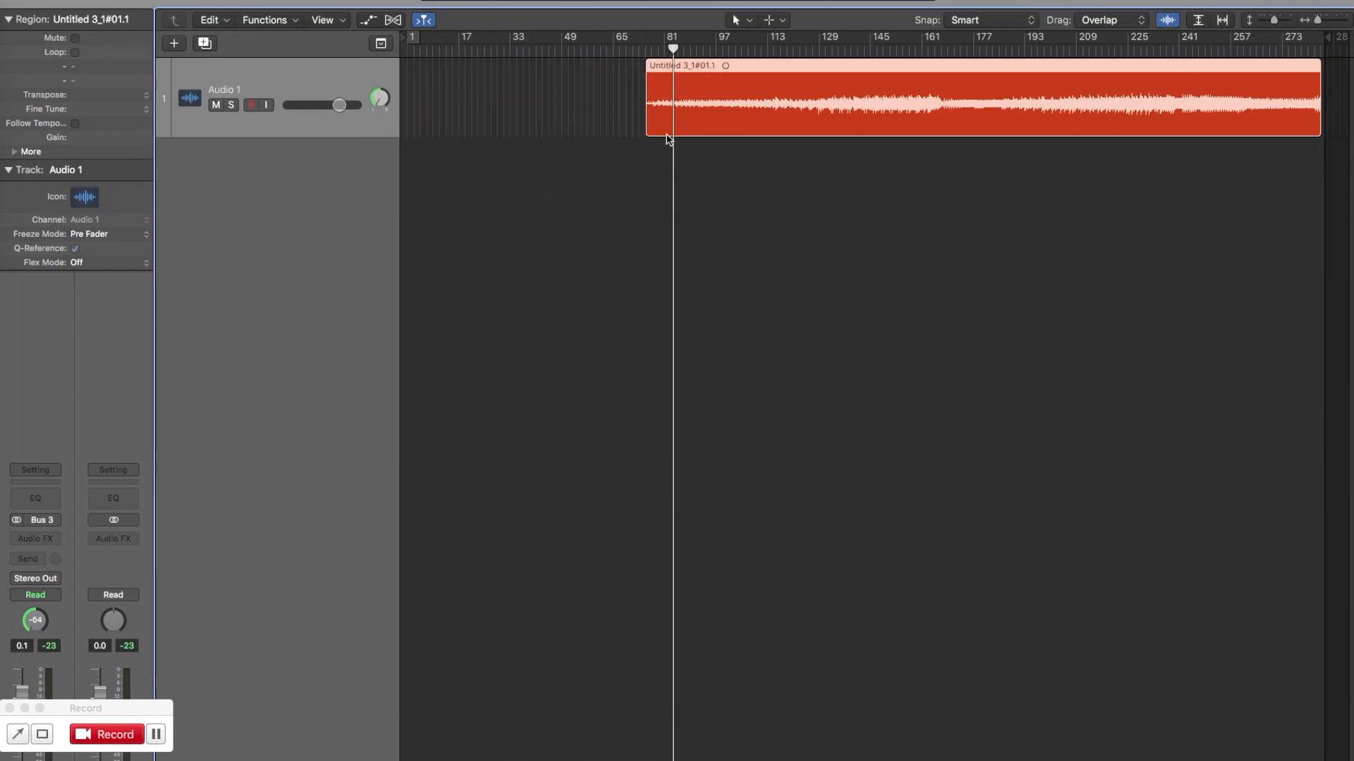
left_click_drag(738, 76, 414, 74)
key("Return")
key("space")
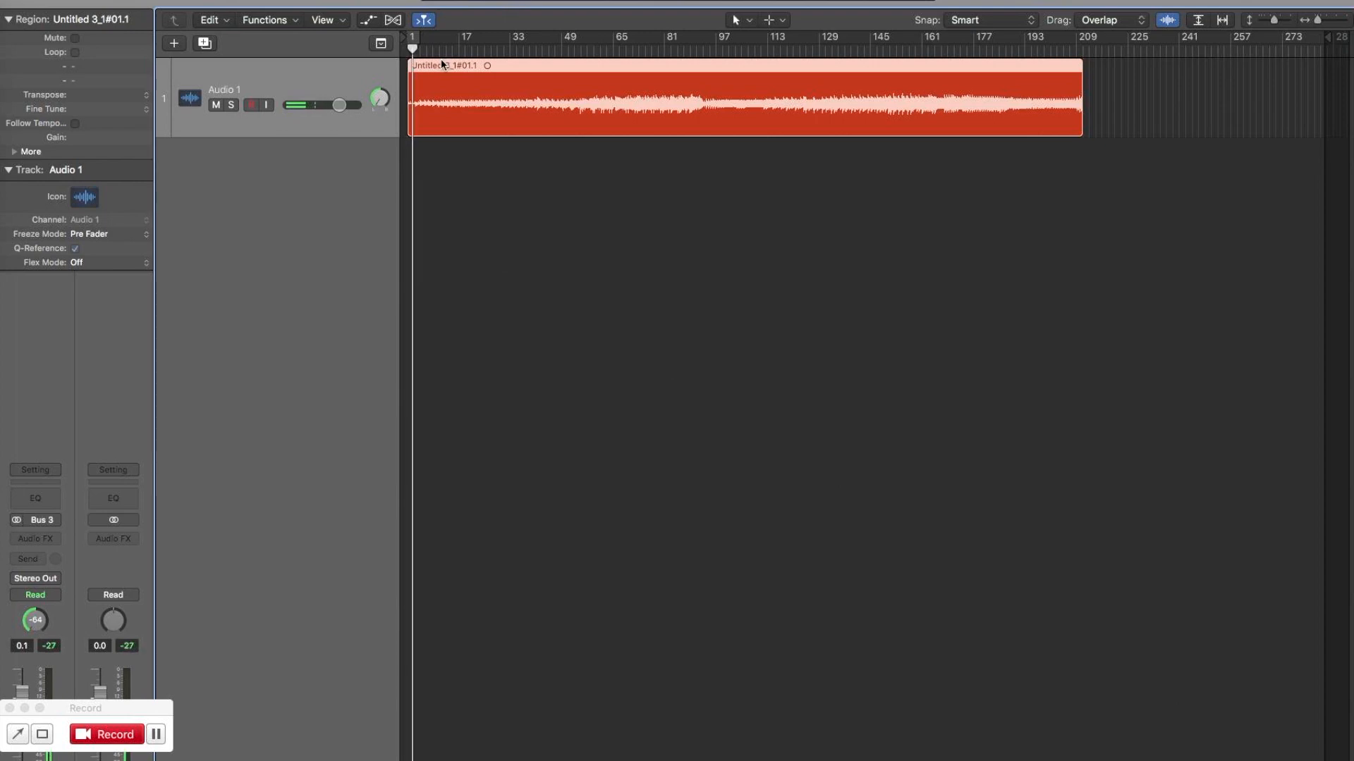
Move the trimmed Audio 1 region about one bar later and extend its start back to bar 1.
key("super+Right")
key("super+Right")
key("super+Right")
key("super+Right")
key("super+Right")
key("super+Right")
key("super+Right")
key("super+Right")
key("super+Right")
key("super+Right")
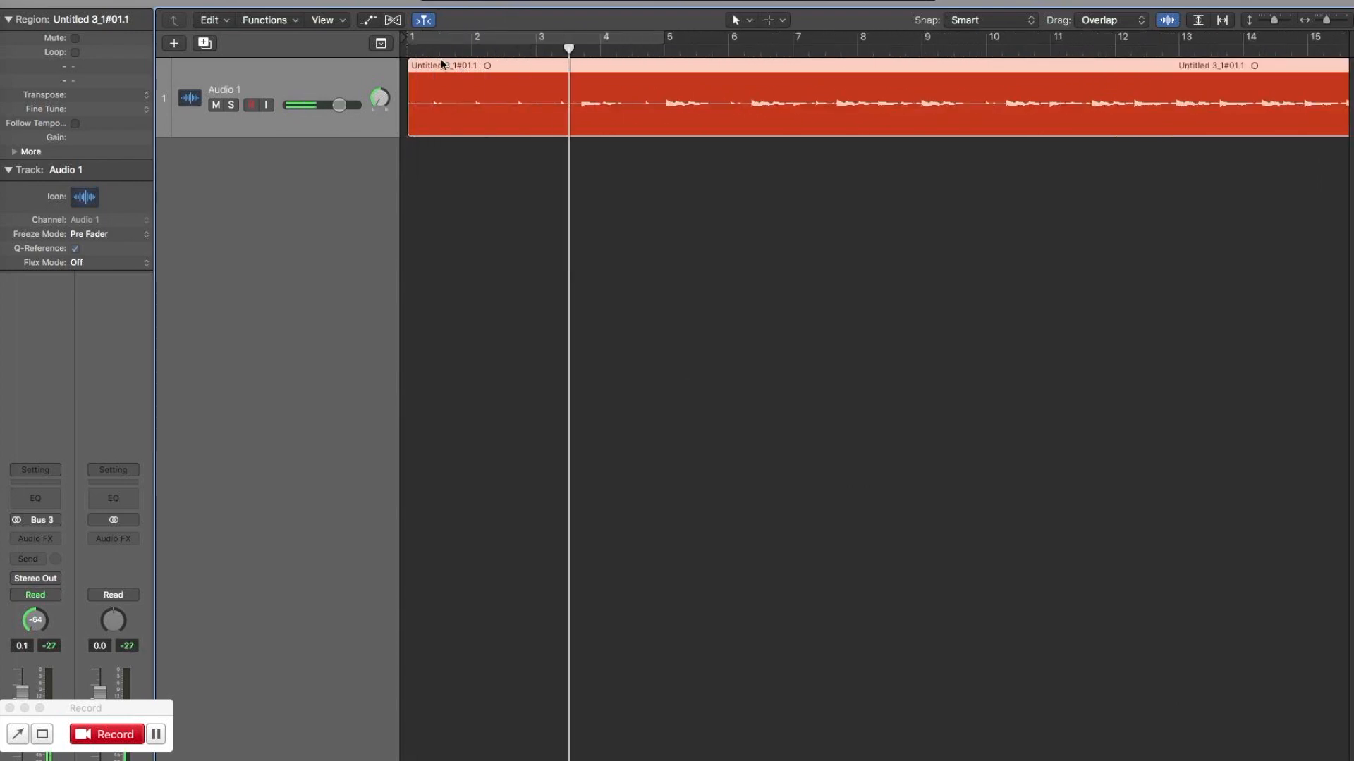
left_click_drag(443, 65, 524, 65)
left_click_drag(493, 132, 393, 133)
key("Return")
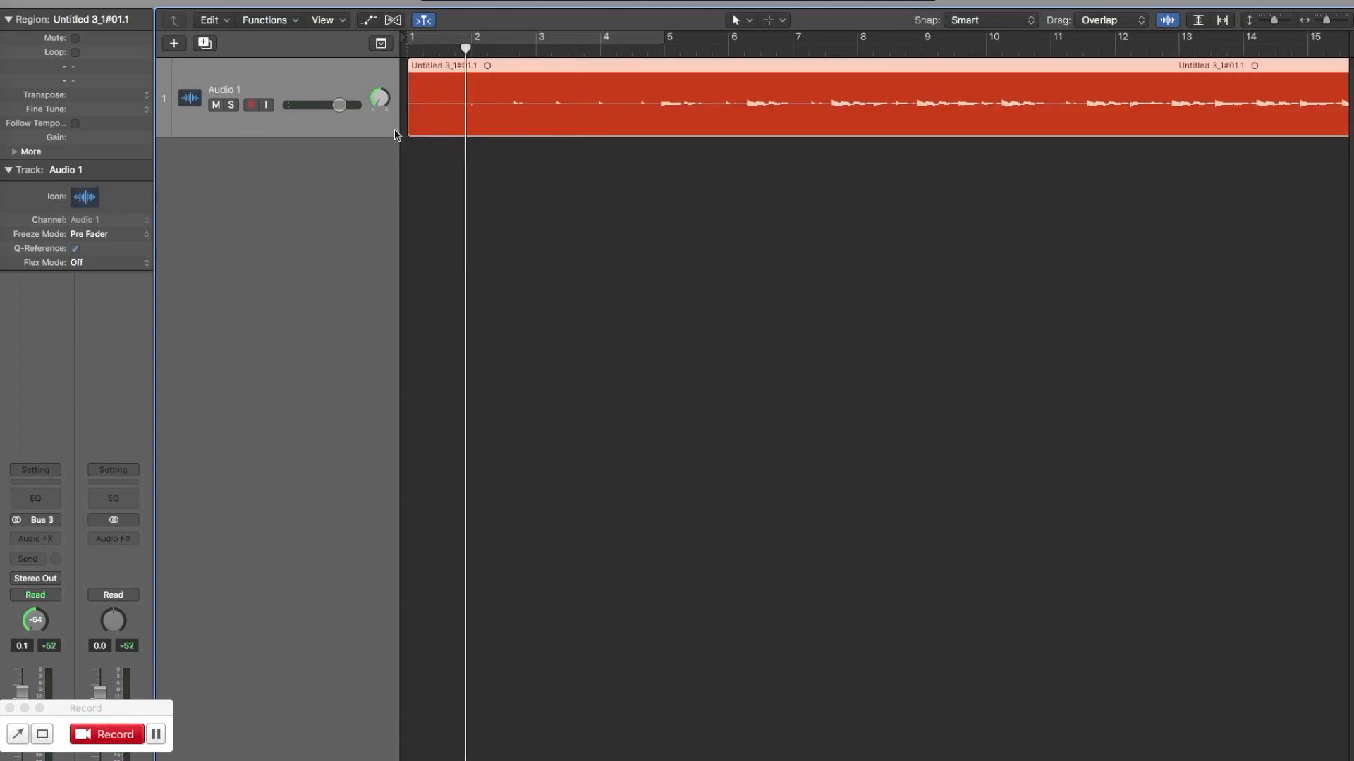
Nudge the Audio 1 region in fine increments so that its first sound lines up with bar 2.
left_click(467, 53)
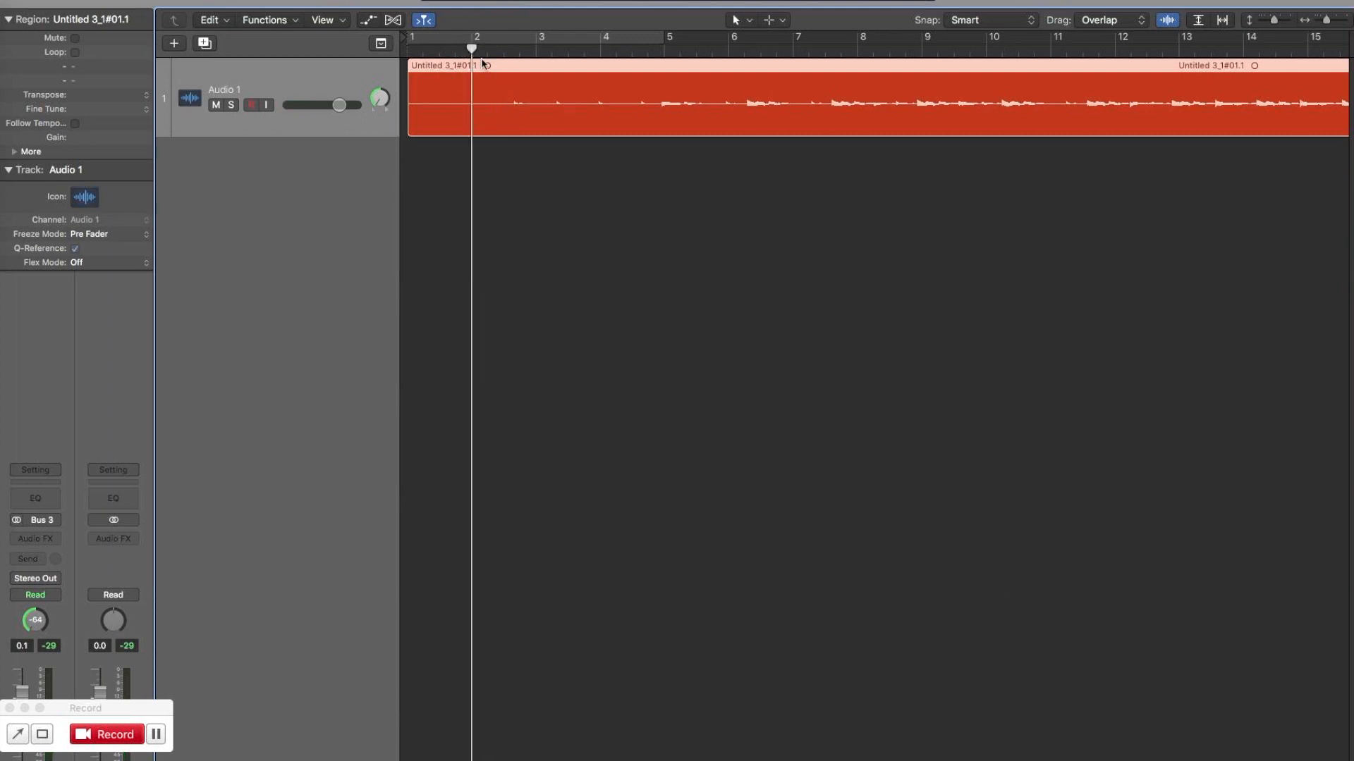
left_click_drag(490, 67, 499, 68)
key("super+Right")
key("super+Right")
key("super+Right")
key("super+Right")
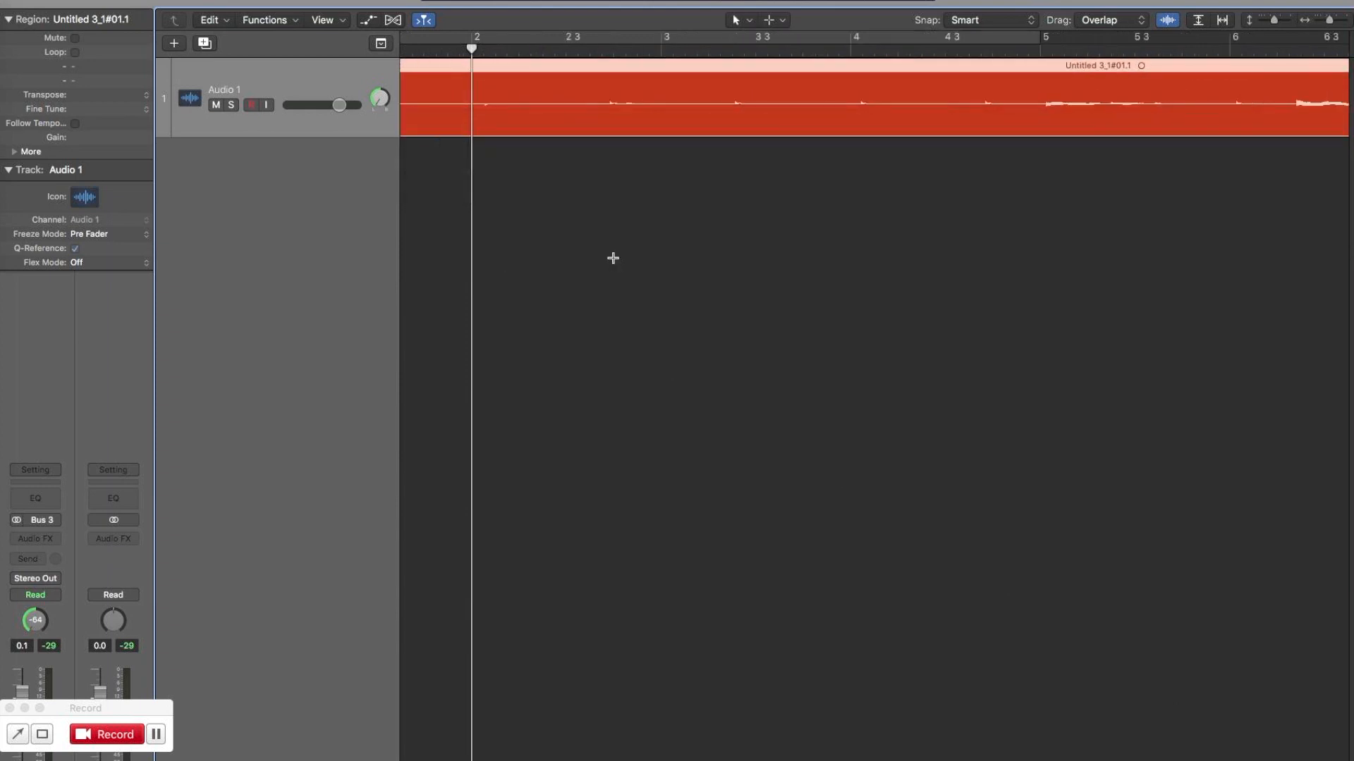
left_click_drag(628, 67, 624, 68)
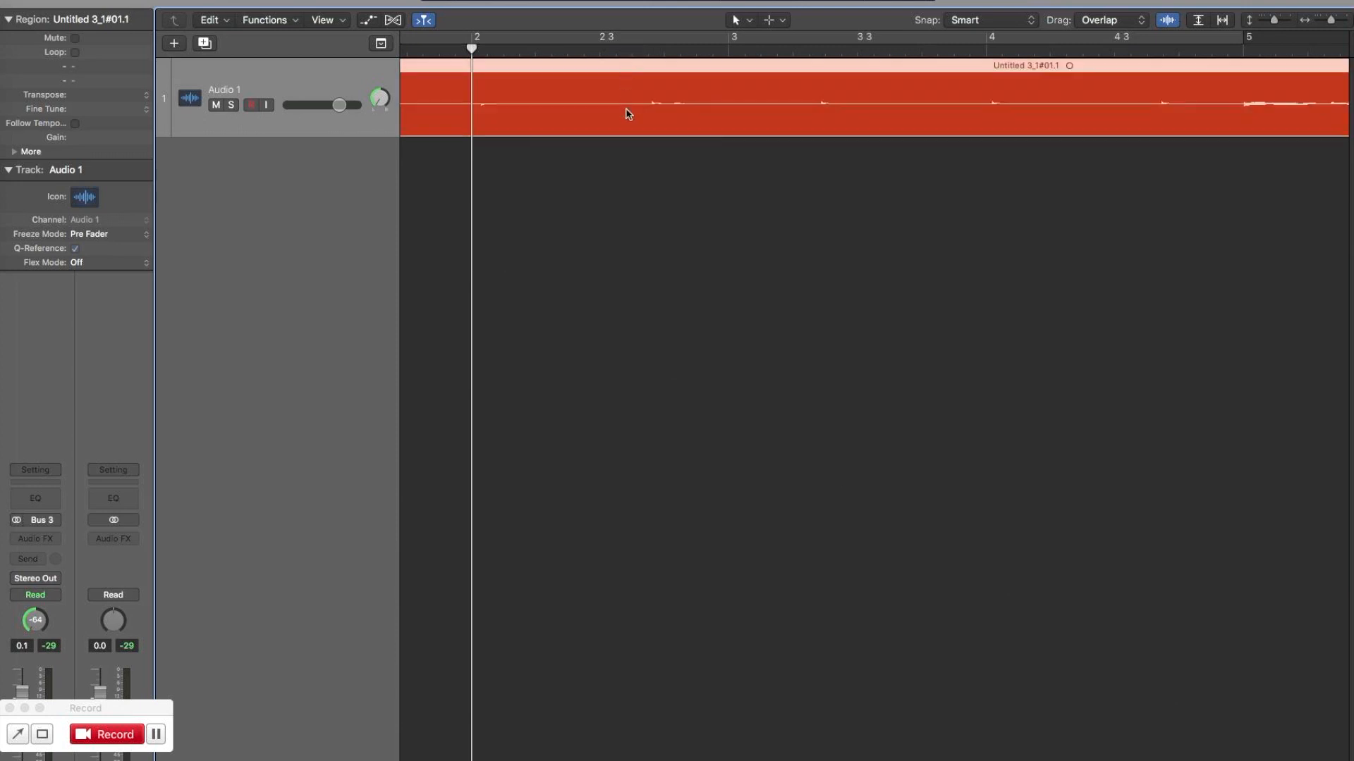
key("super+Left")
key("super+Left")
key("super+Left")
key("super+Left")
key("super+Left")
key("super+Left")
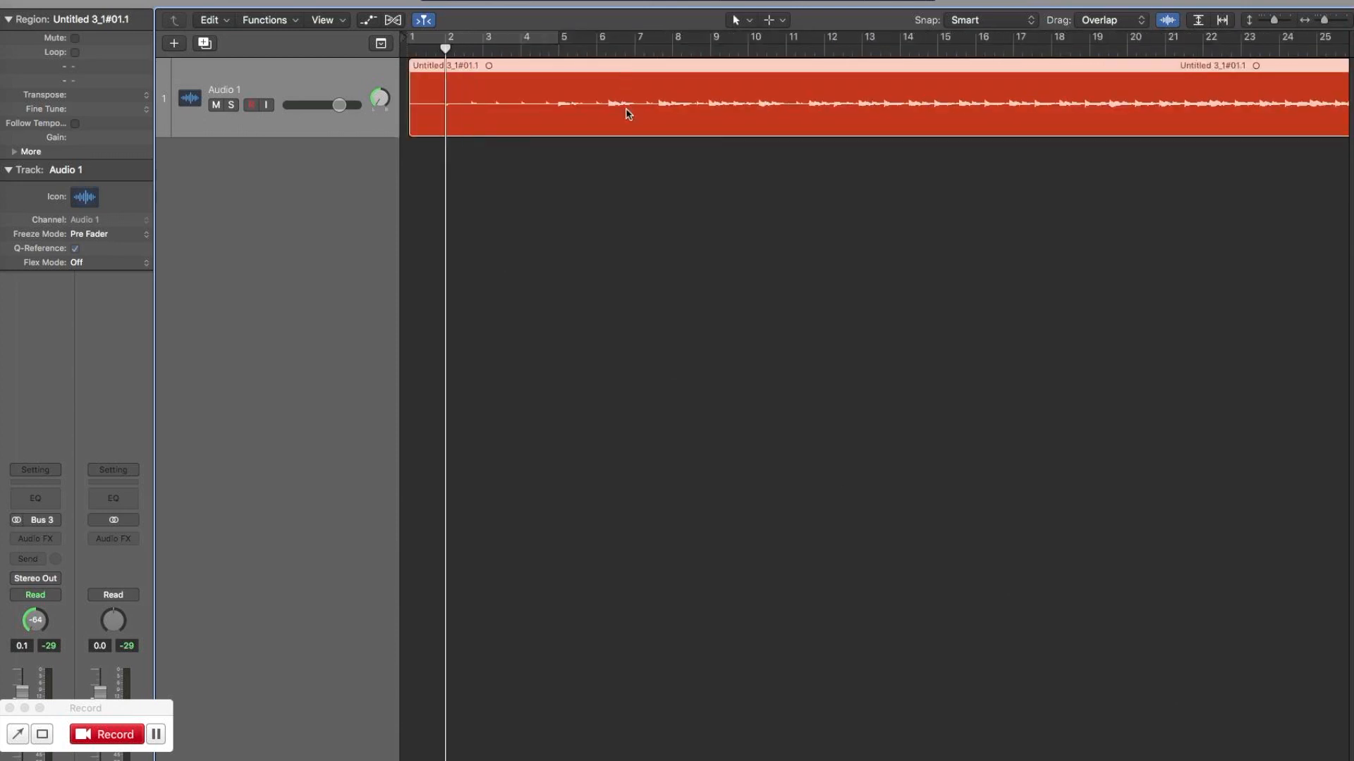
Play the recording from bar 2 and split the Audio 1 region at about 12 3 with the Scissors Tool.
key("space")
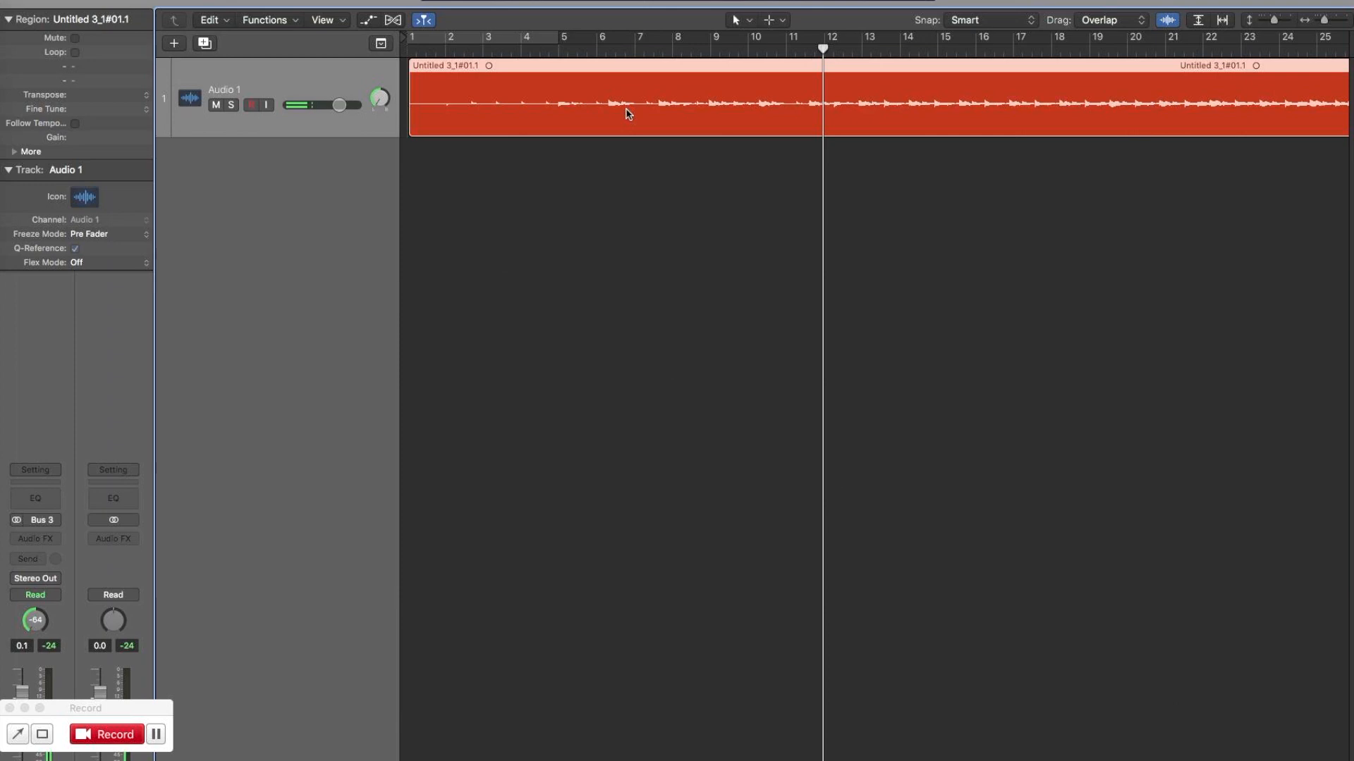
left_click(443, 49)
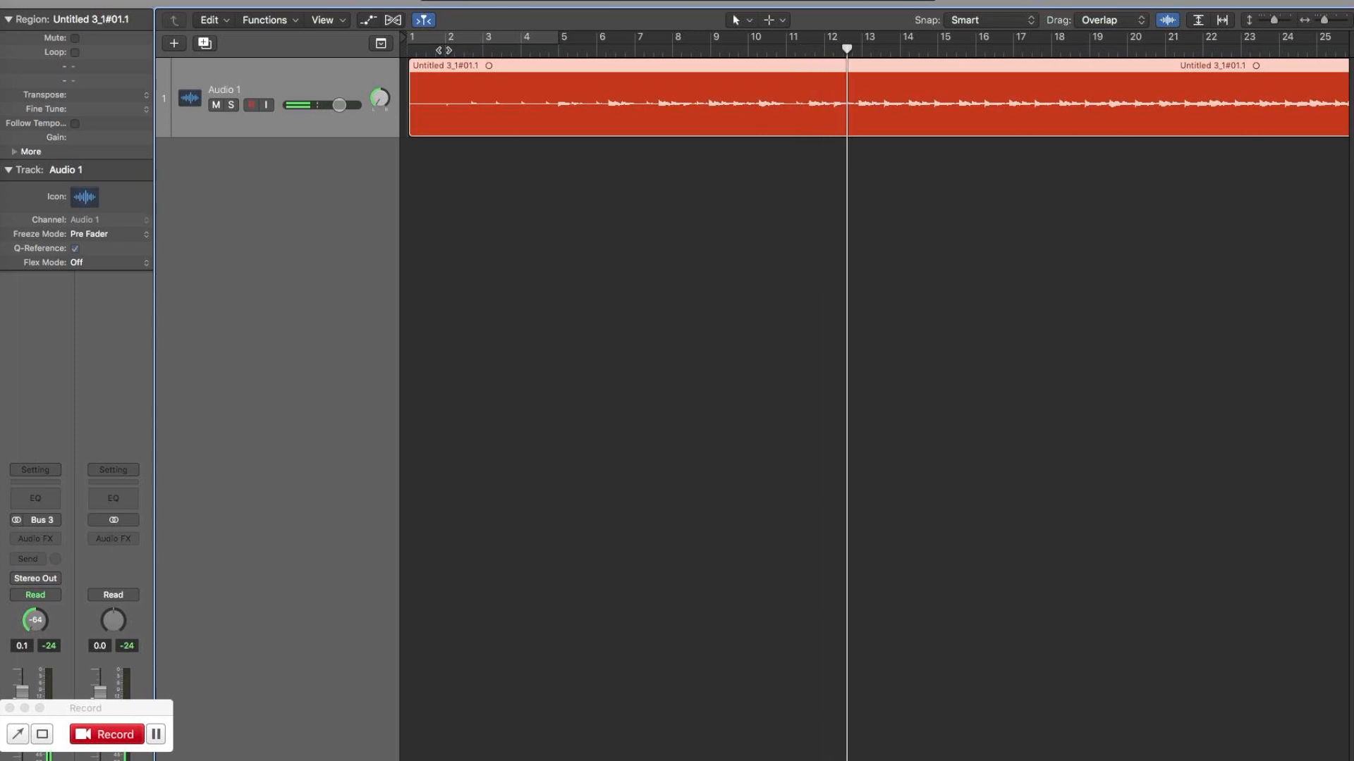
key("super+Right")
key("super+Right")
key("super+Right")
key("super+Right")
key("super+Right")
key("super+Right")
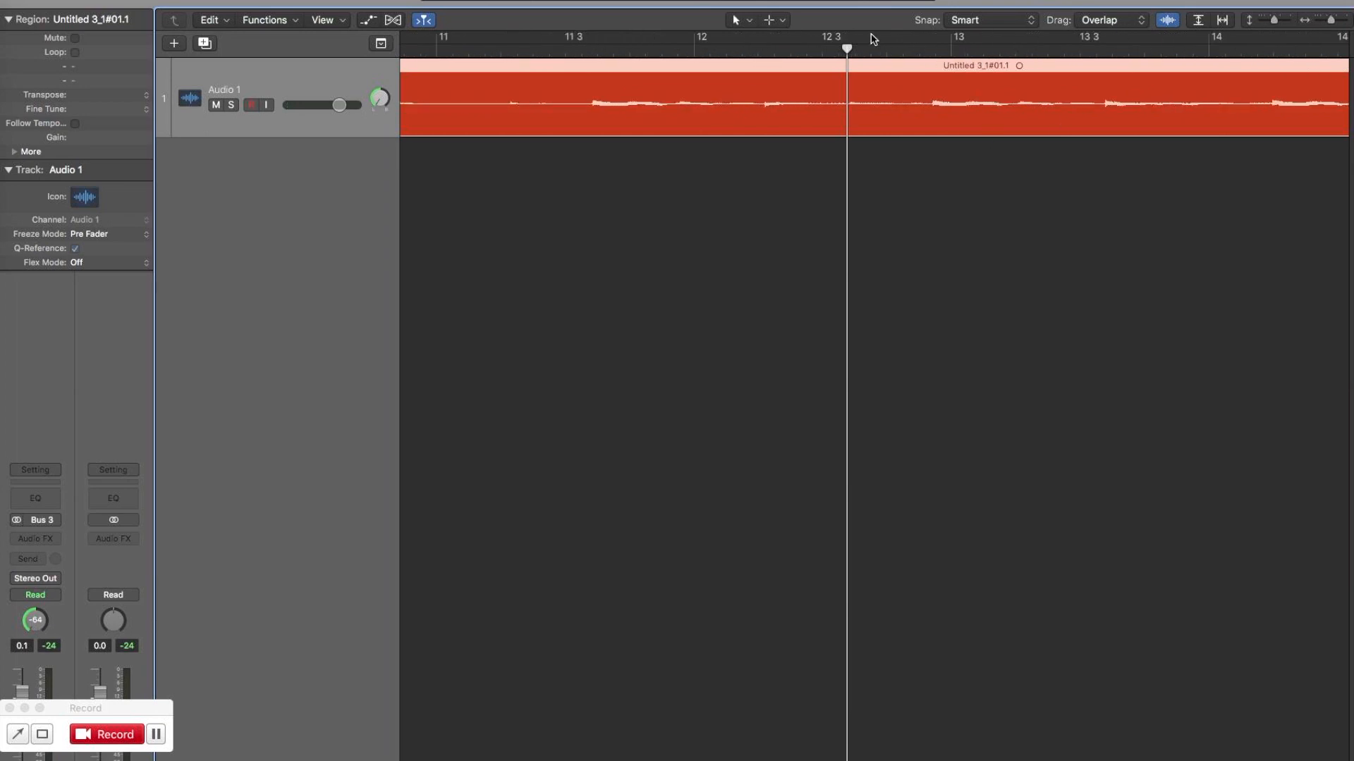
left_click(778, 23)
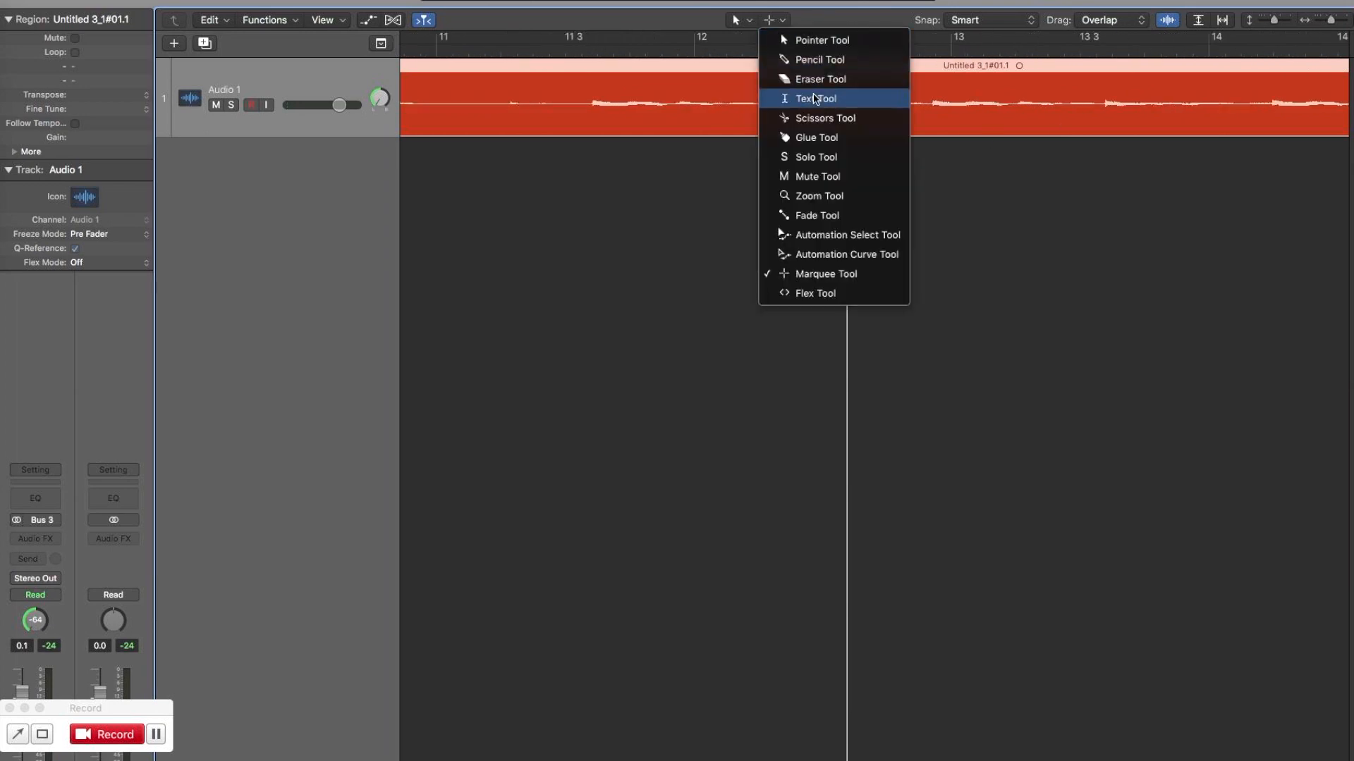
left_click(811, 119)
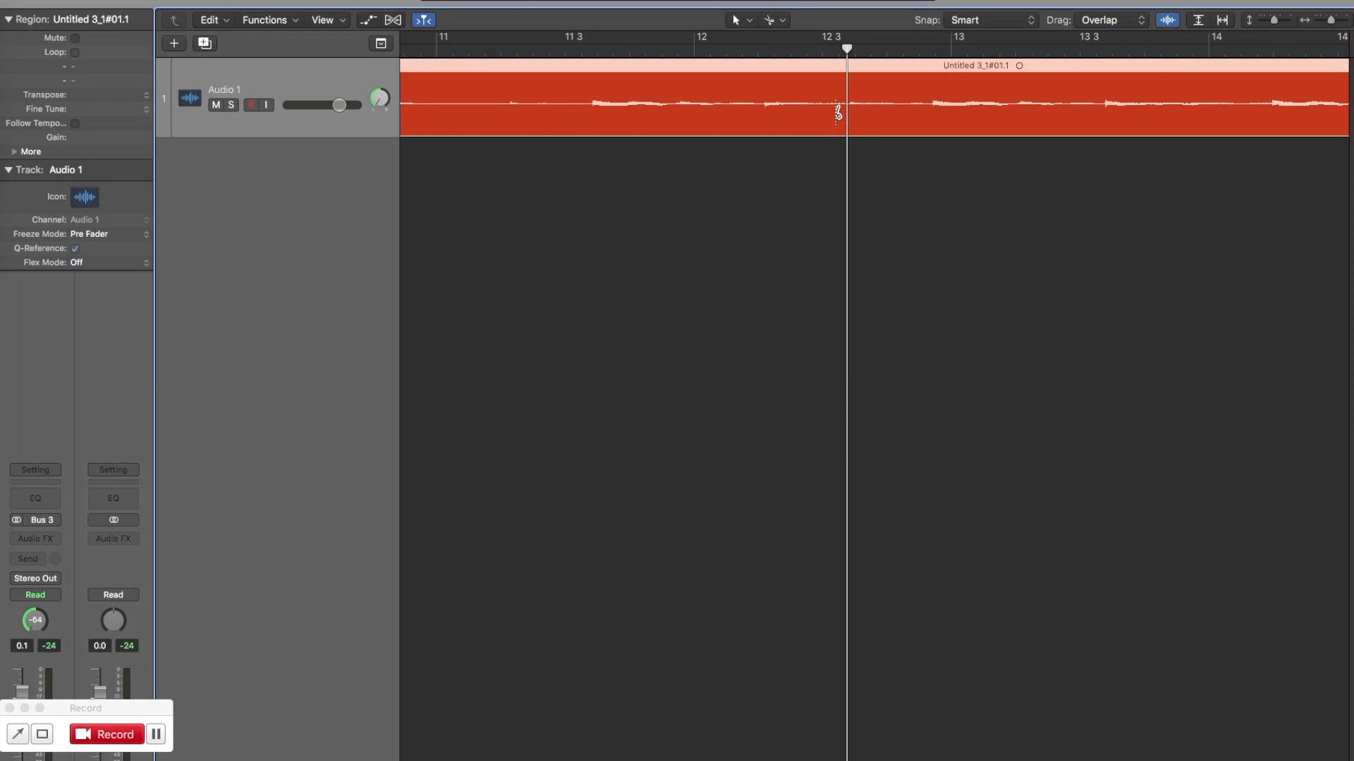
left_click(830, 113)
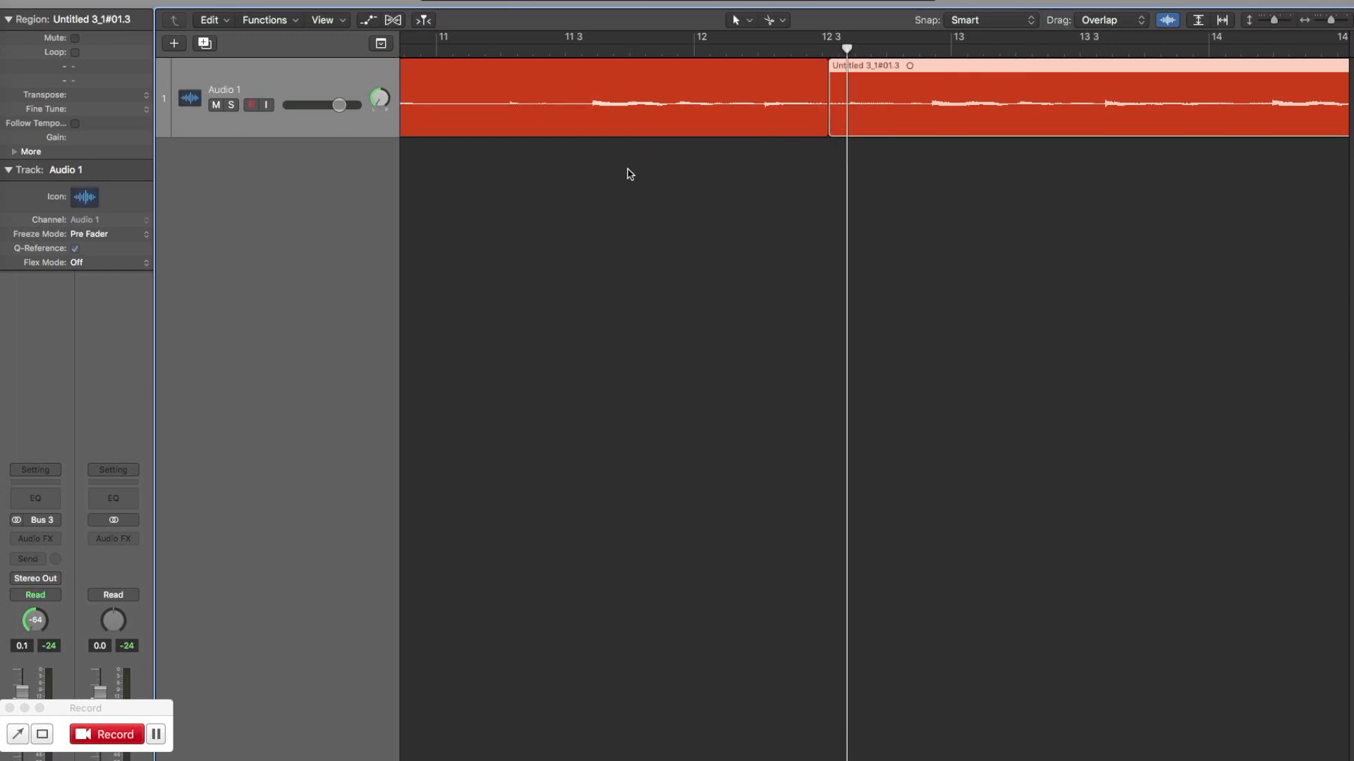
Duplicate the track, copy the first part of the split recording onto Audio 2 at bar 1, and mute Audio 1.
left_click(596, 85)
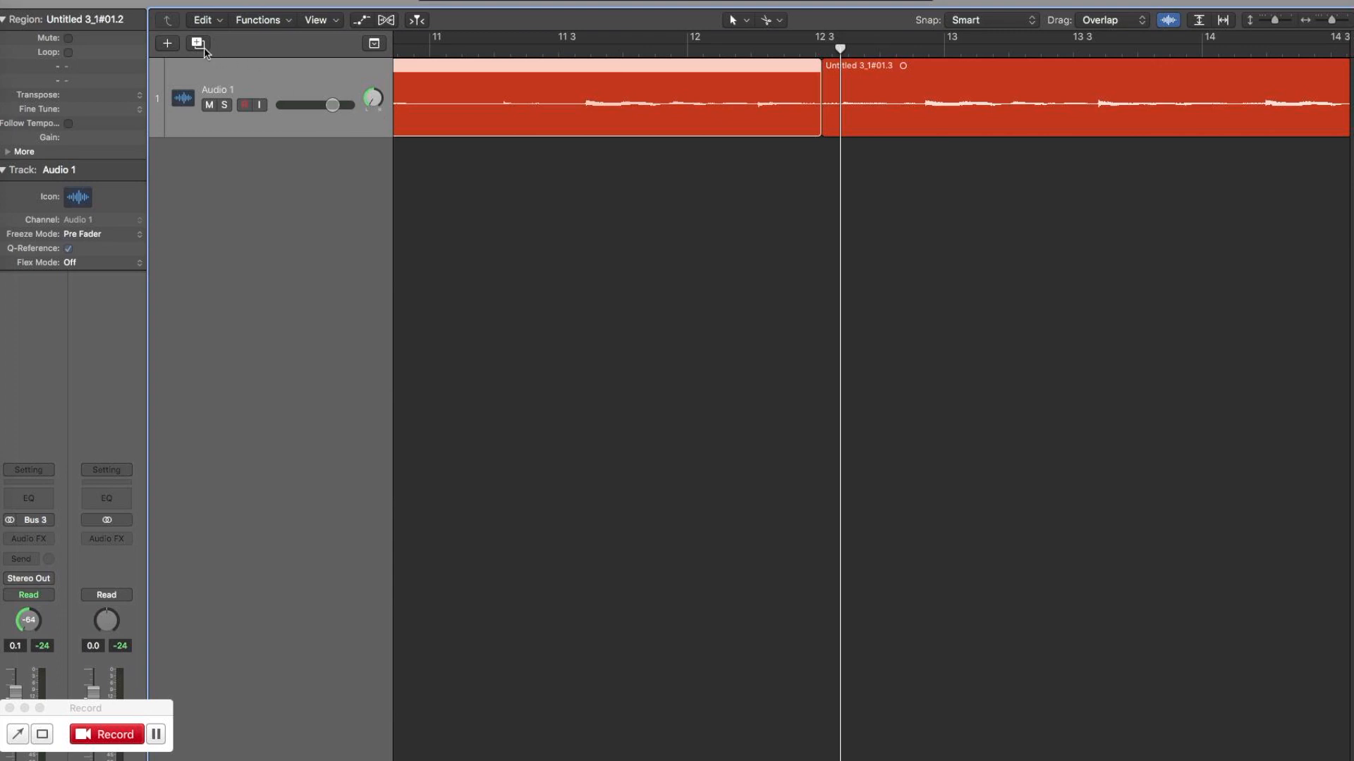
left_click(198, 44)
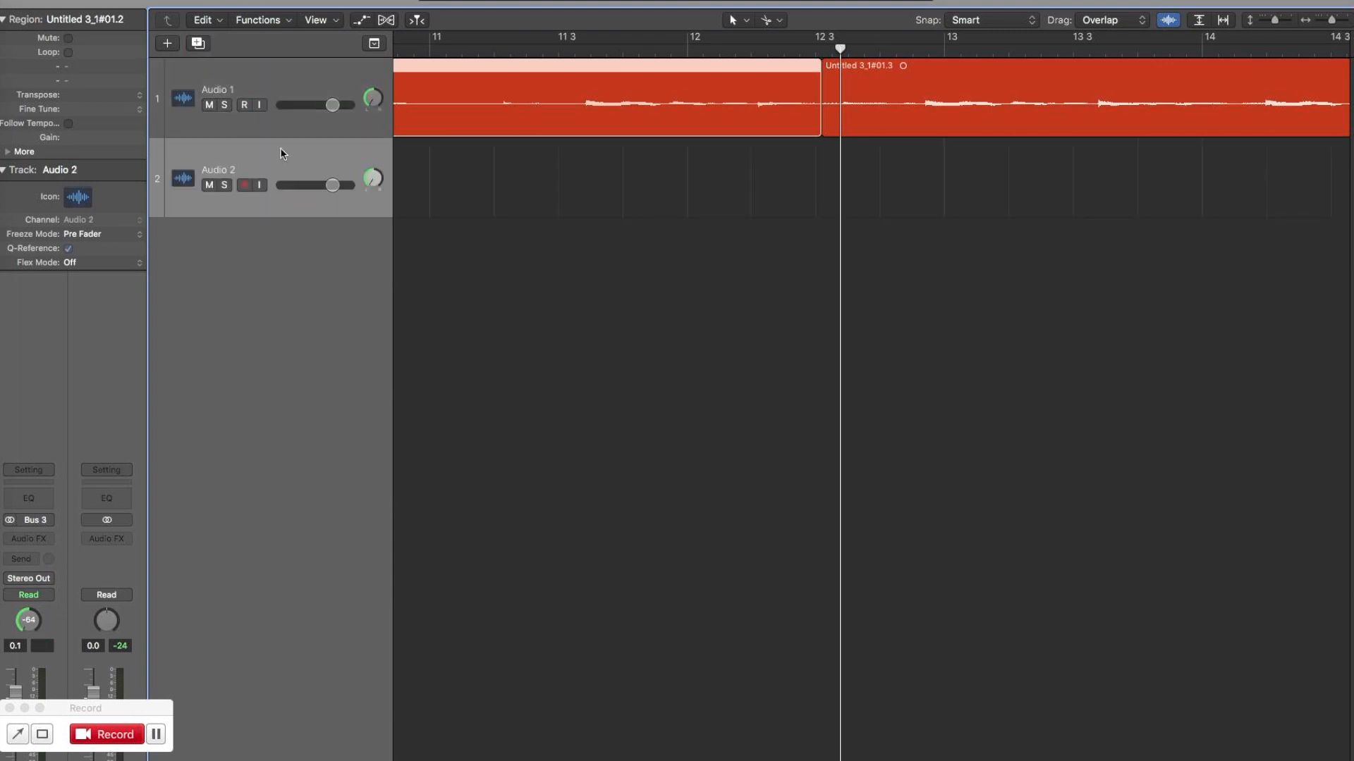
key("Return")
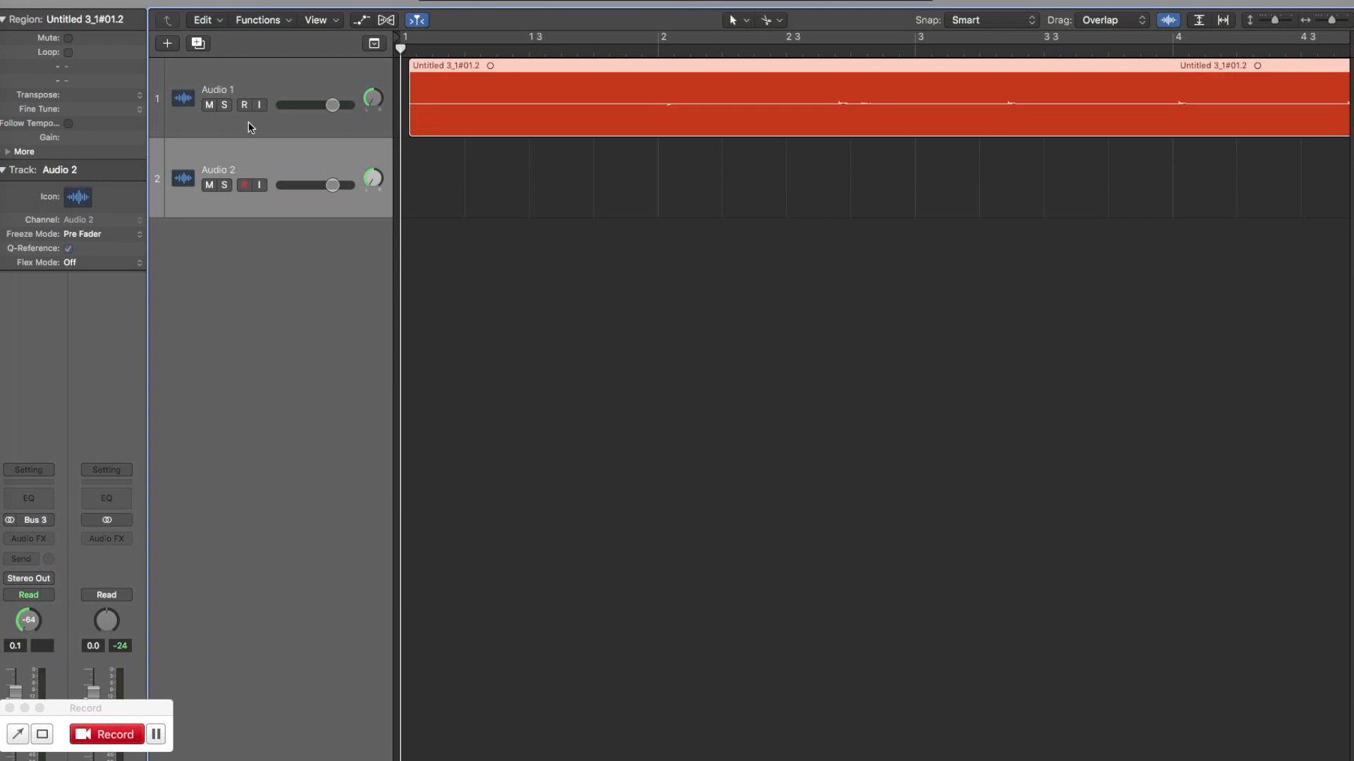
left_click(209, 106)
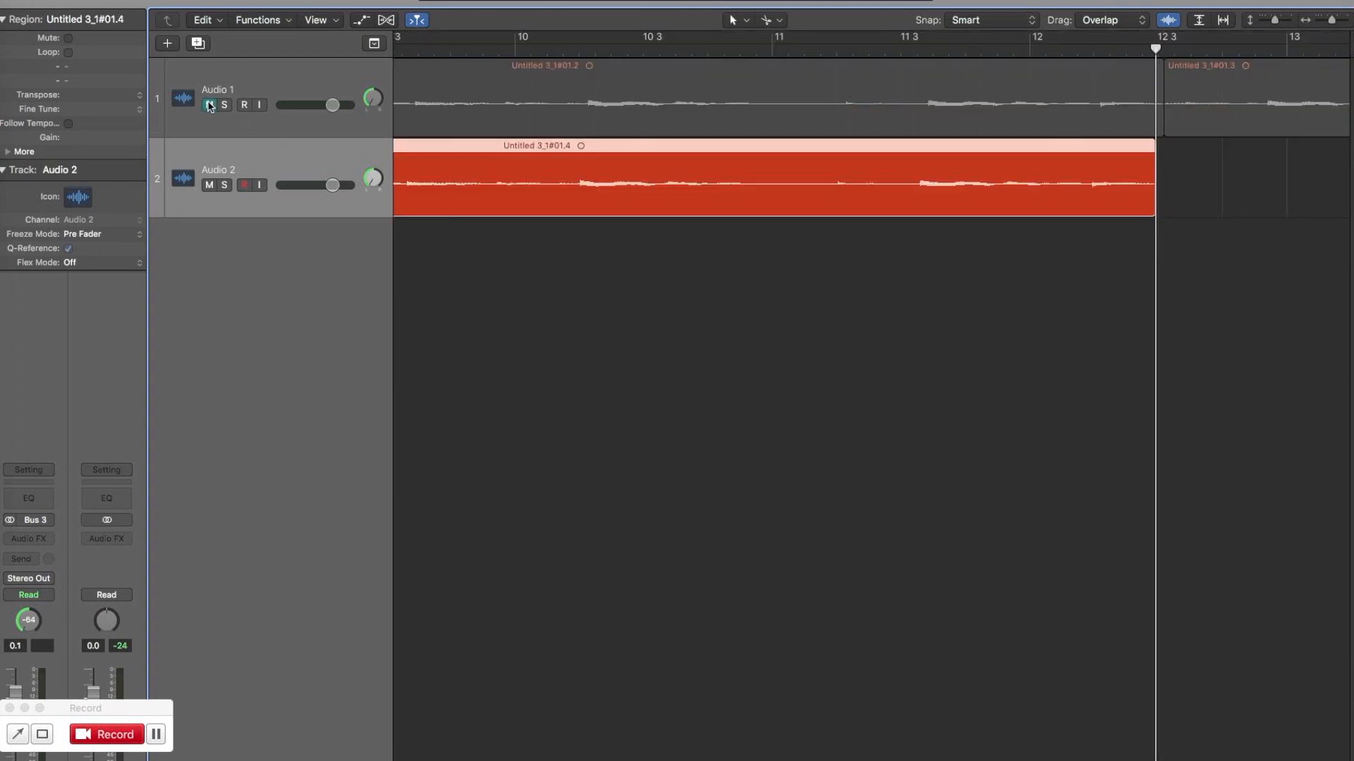
Trim the start of the Audio 2 region to bar 2 and play it from just before that point.
key("Return")
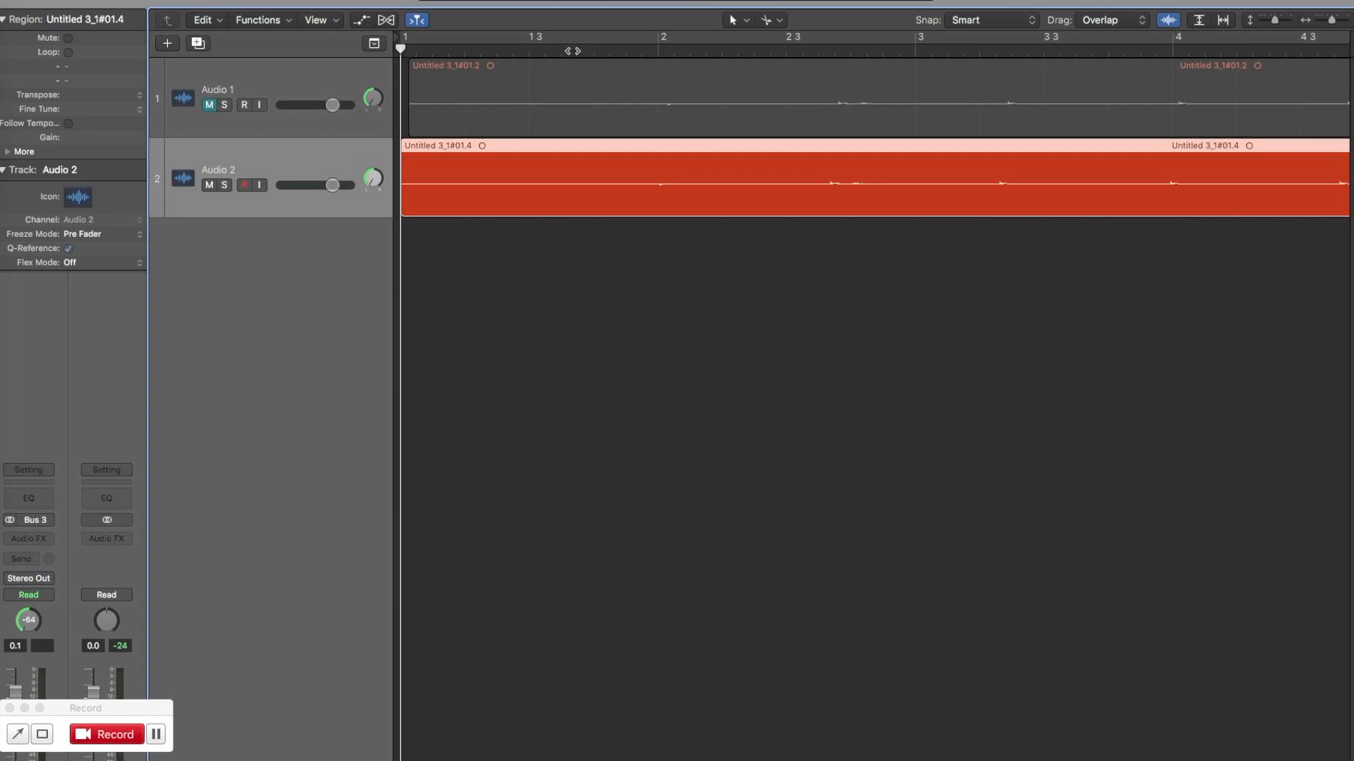
left_click_drag(405, 207, 658, 230)
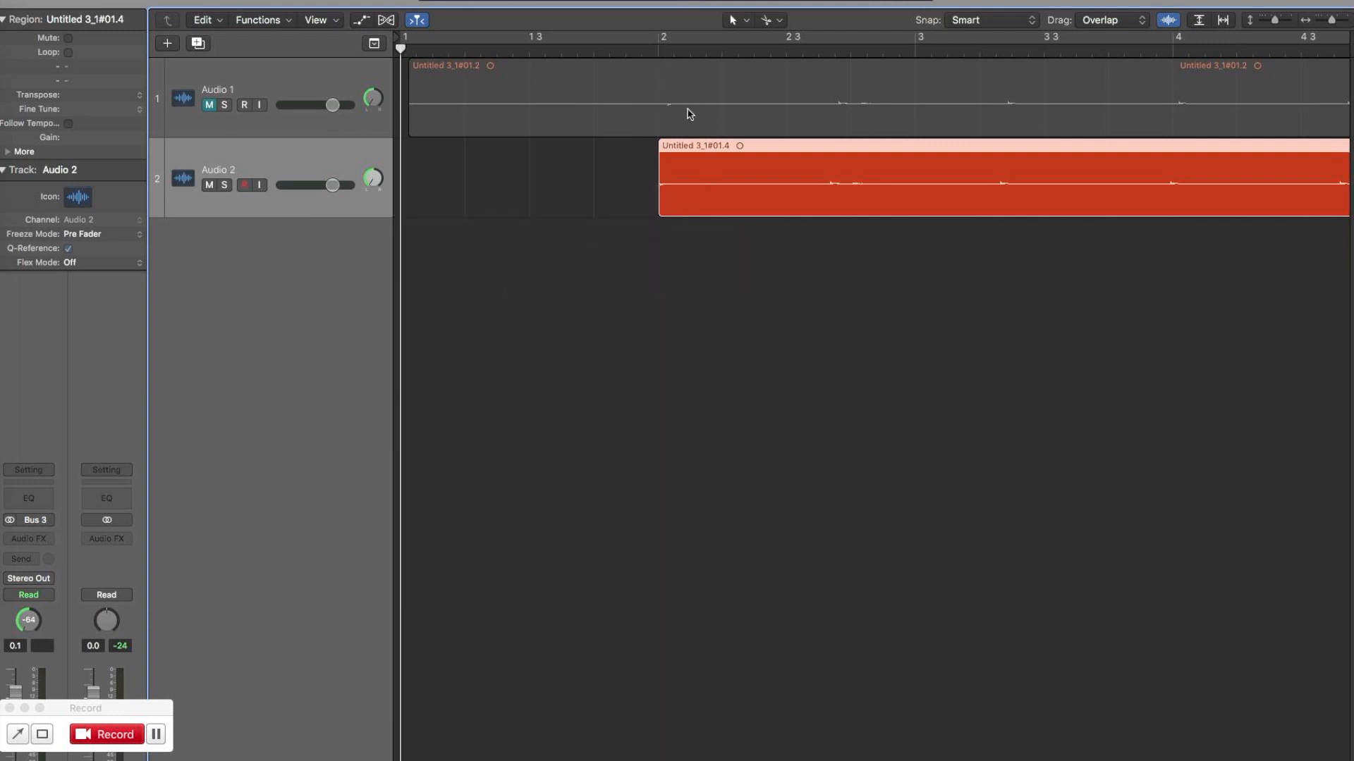
left_click(623, 50)
key("space")
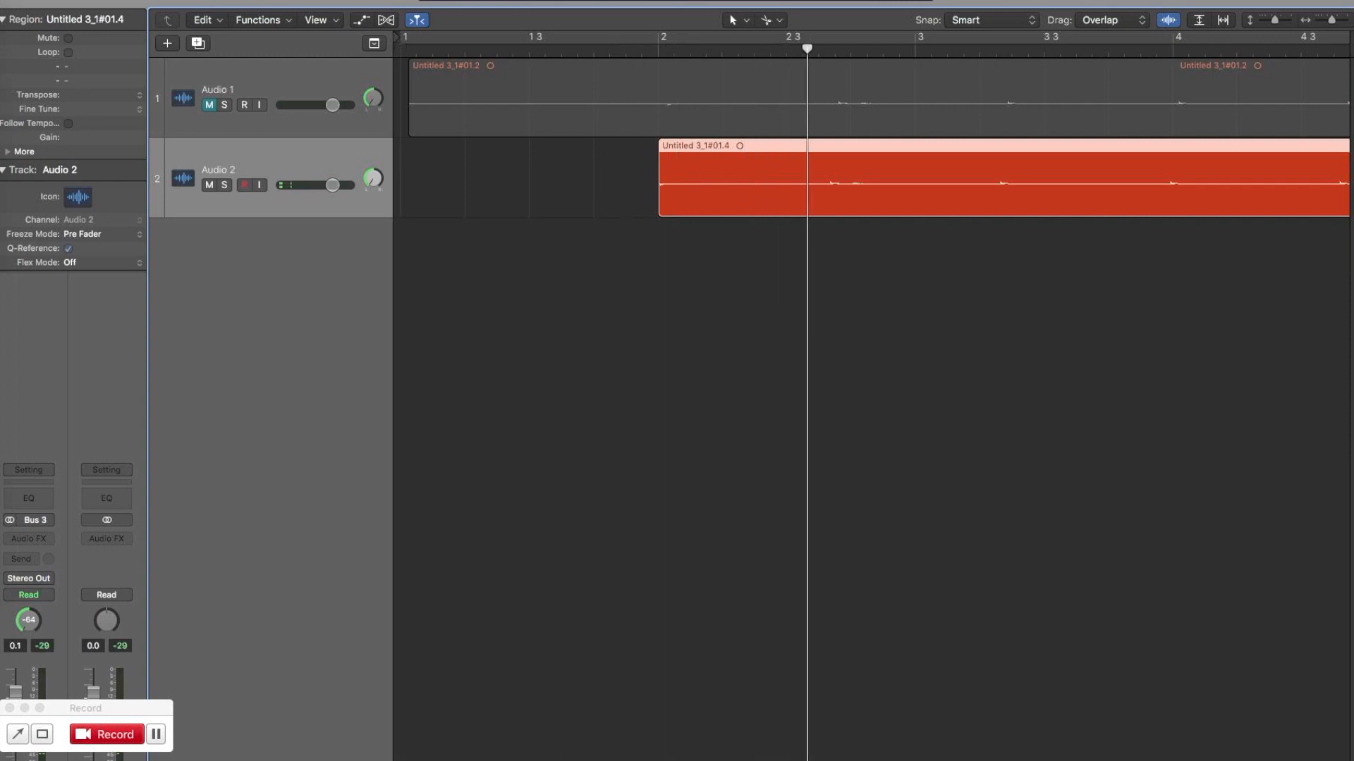
Extend the end of the Audio 2 region to just past 12 3 and play its ending.
scroll(871, 211, "right", 20)
scroll(872, 211, "left", 8)
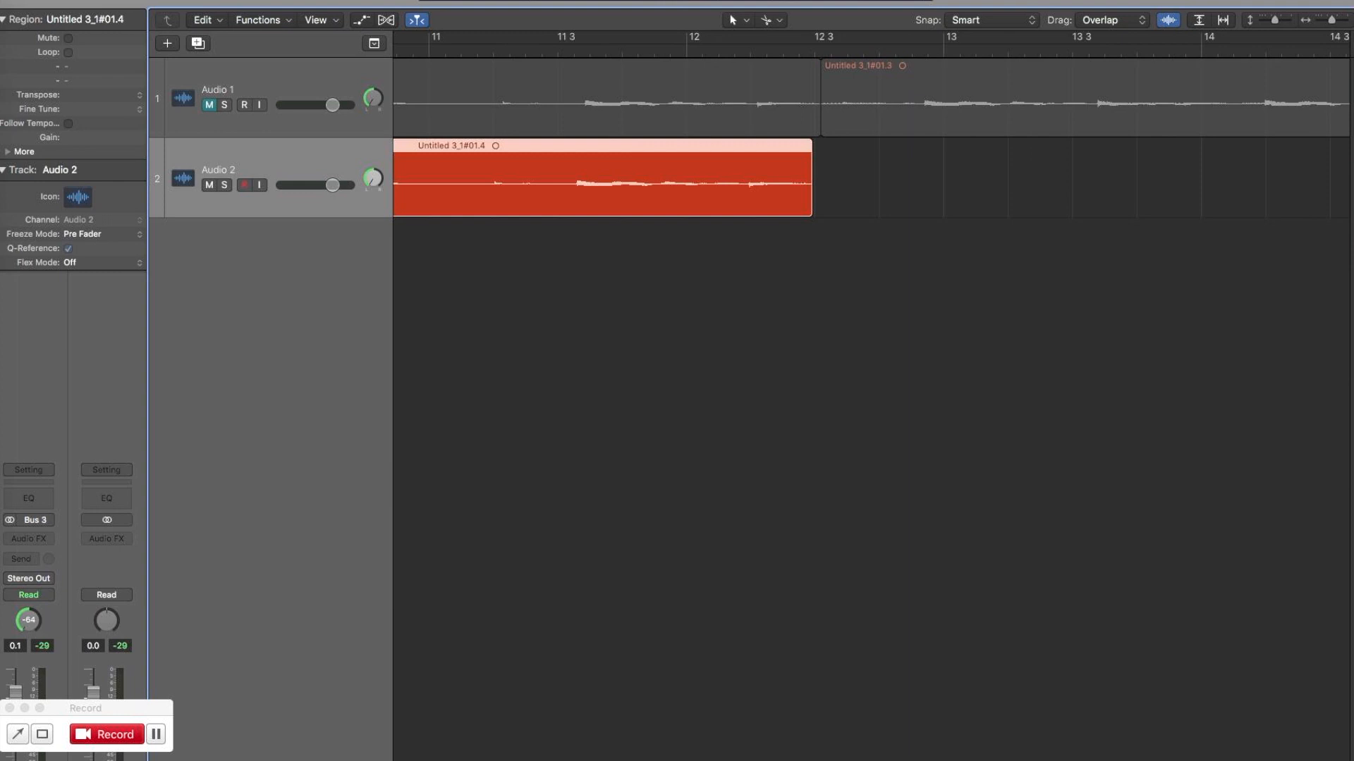
left_click(680, 50)
key("space")
left_click_drag(810, 206, 833, 207)
left_click(685, 49)
key("space")
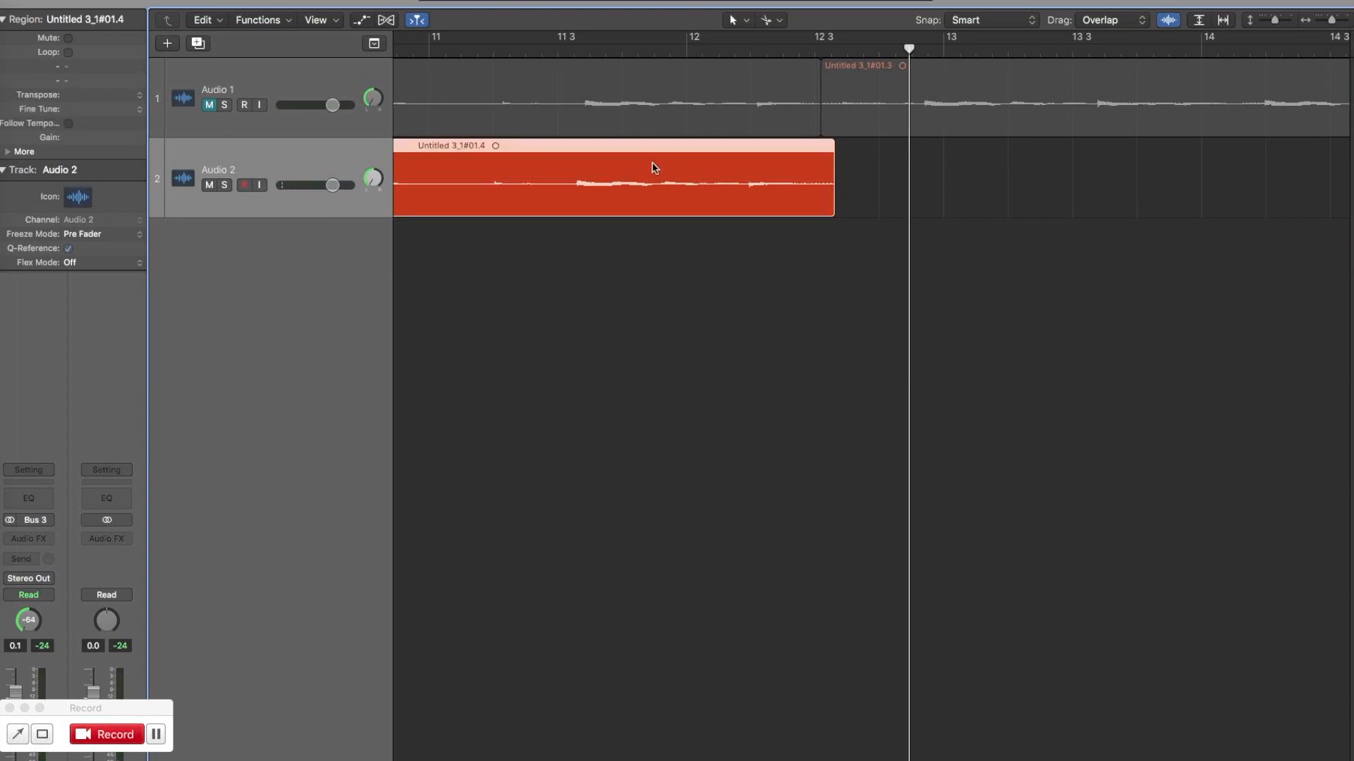
Set the cycle range to end just after the Audio 2 region and switch cycling off.
key("c")
left_click_drag(939, 41, 827, 39)
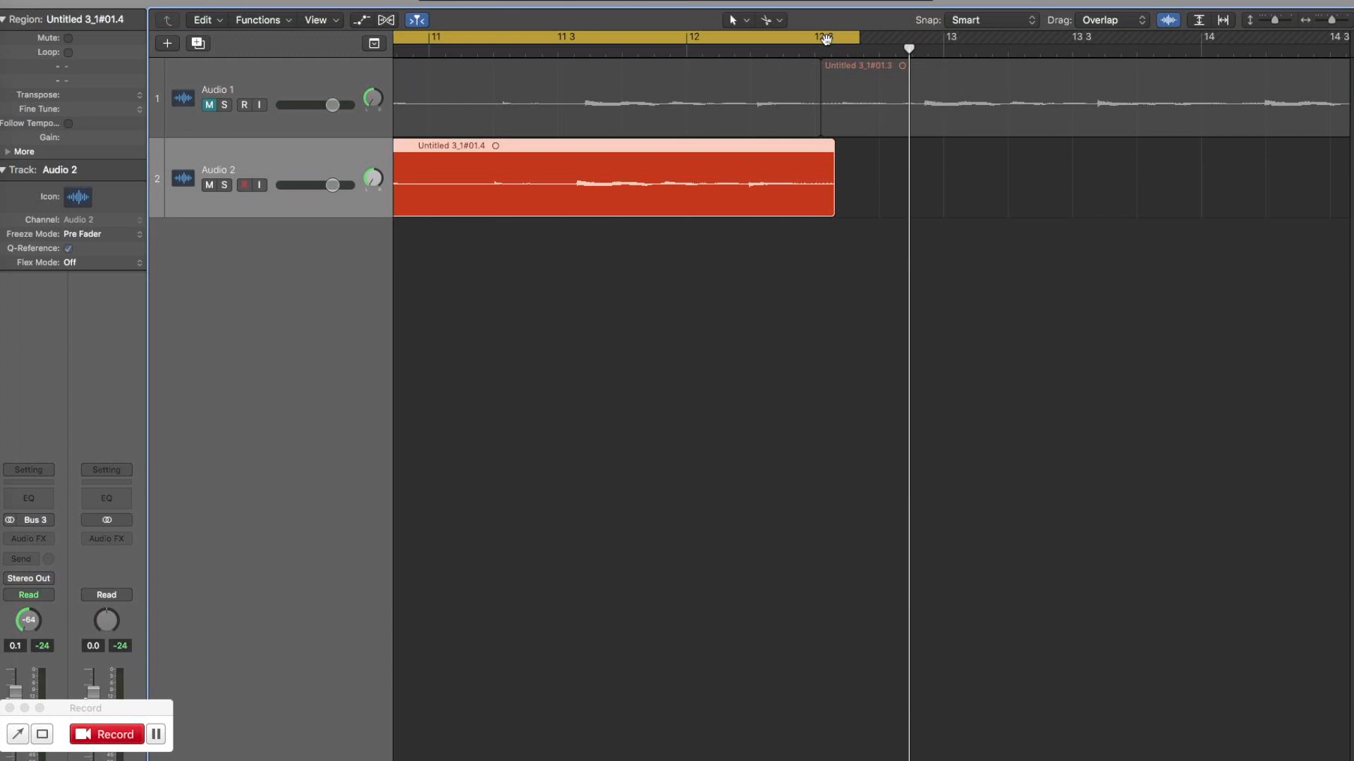
left_click(826, 39)
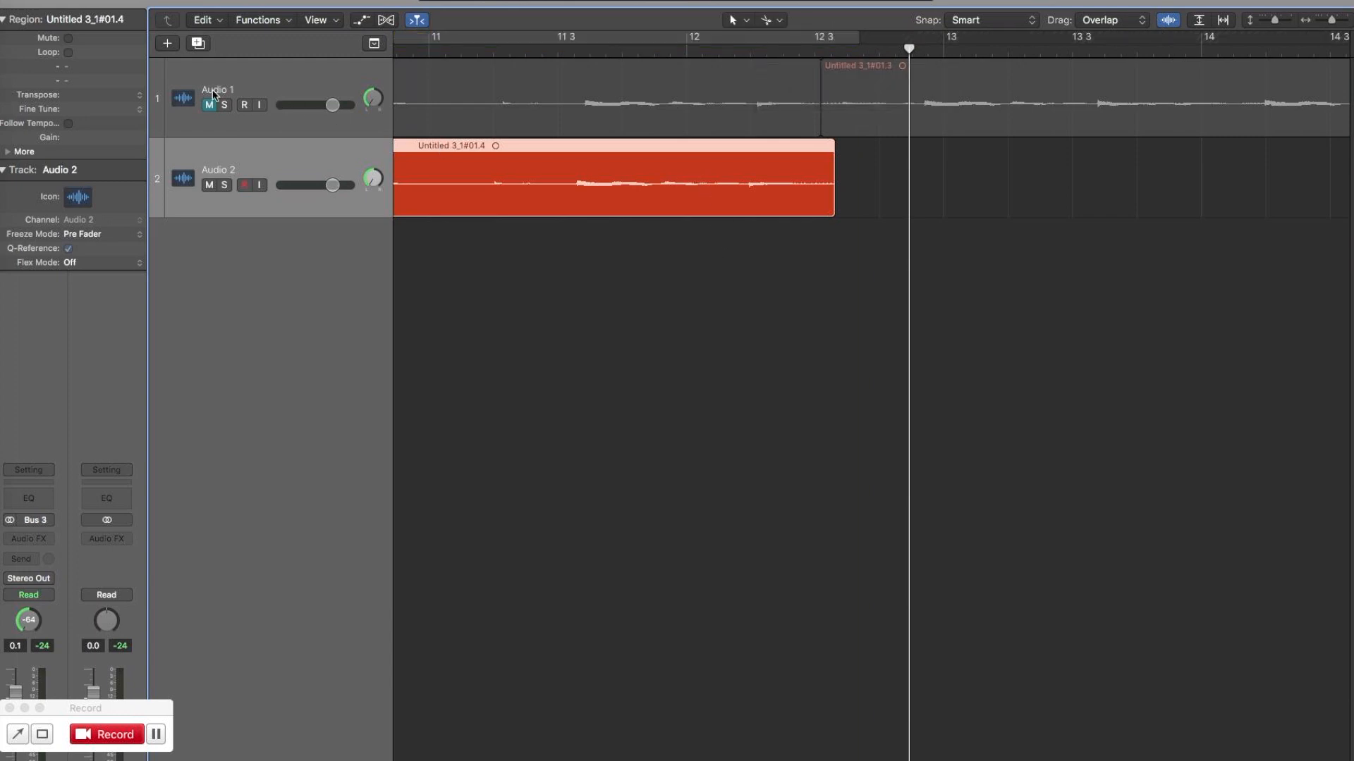
Loop the Audio 2 region and fine-tune its end just past 12 3 while playing across the loop point.
left_click(69, 53)
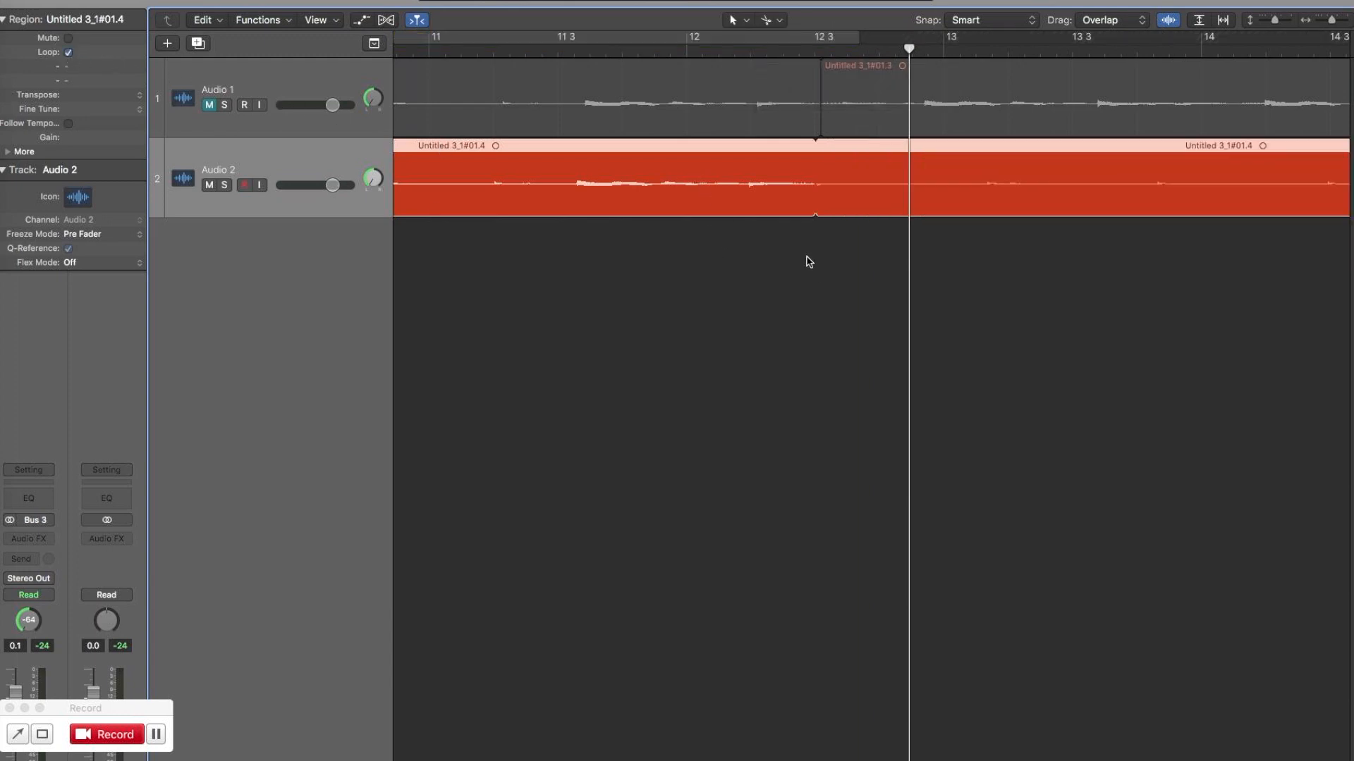
left_click(662, 49)
key("space")
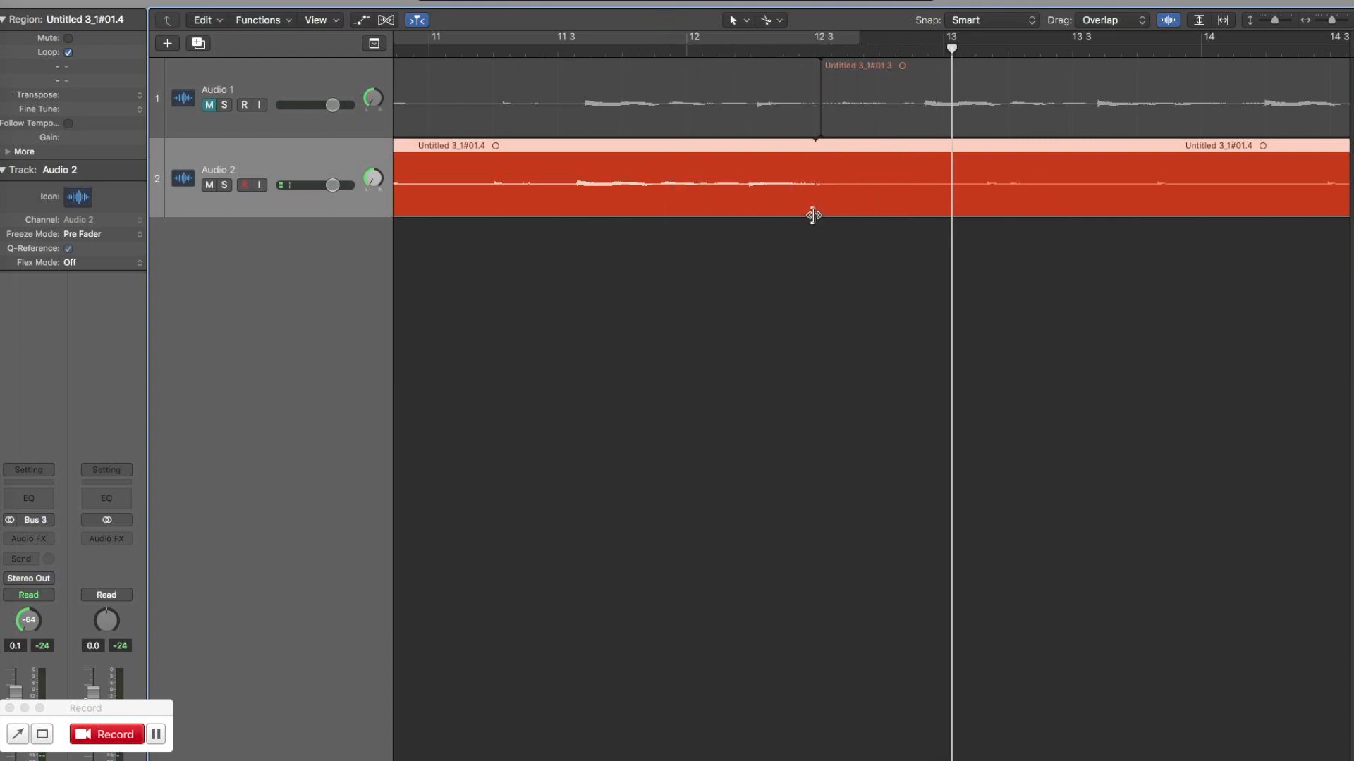
left_click_drag(813, 215, 824, 216)
left_click(525, 52)
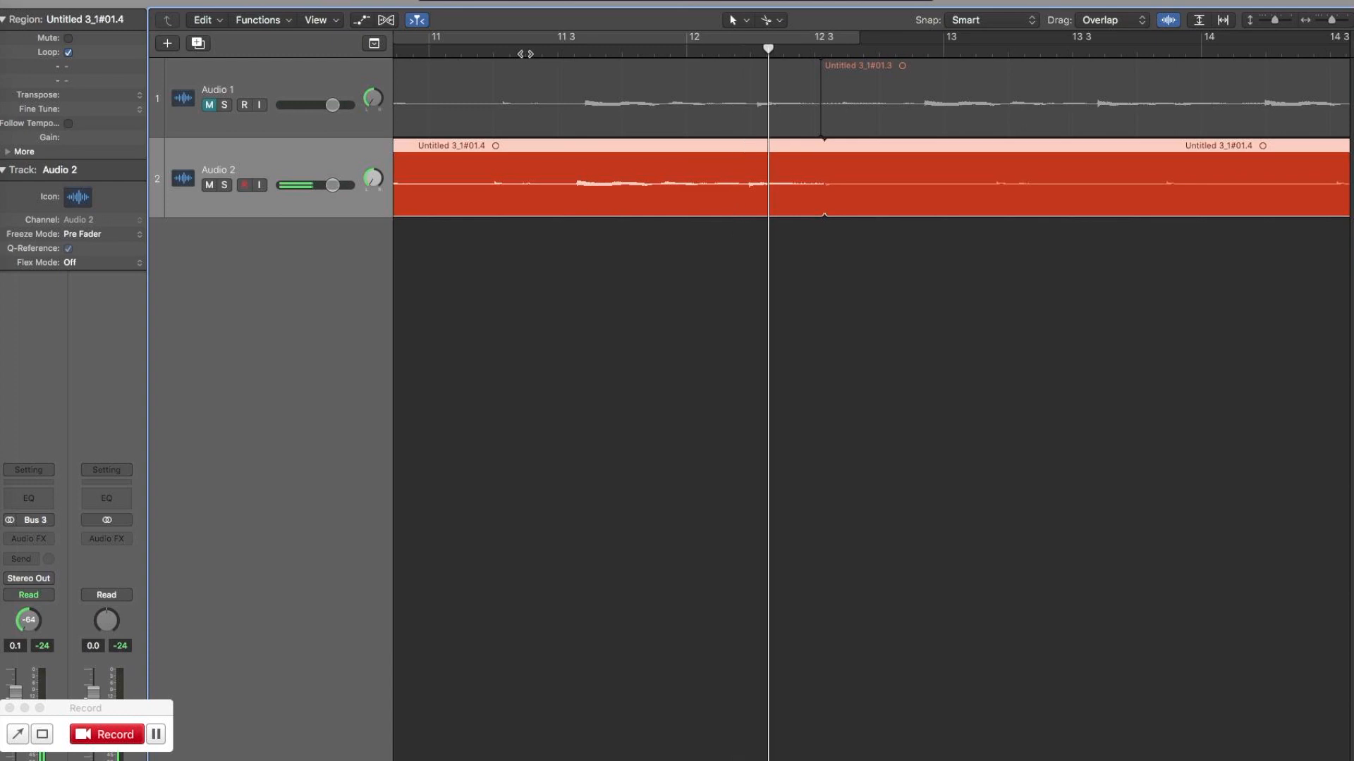
mouse_move(820, 211)
left_mouse_down()
mouse_move(857, 216)
mouse_move(839, 212)
left_mouse_up()
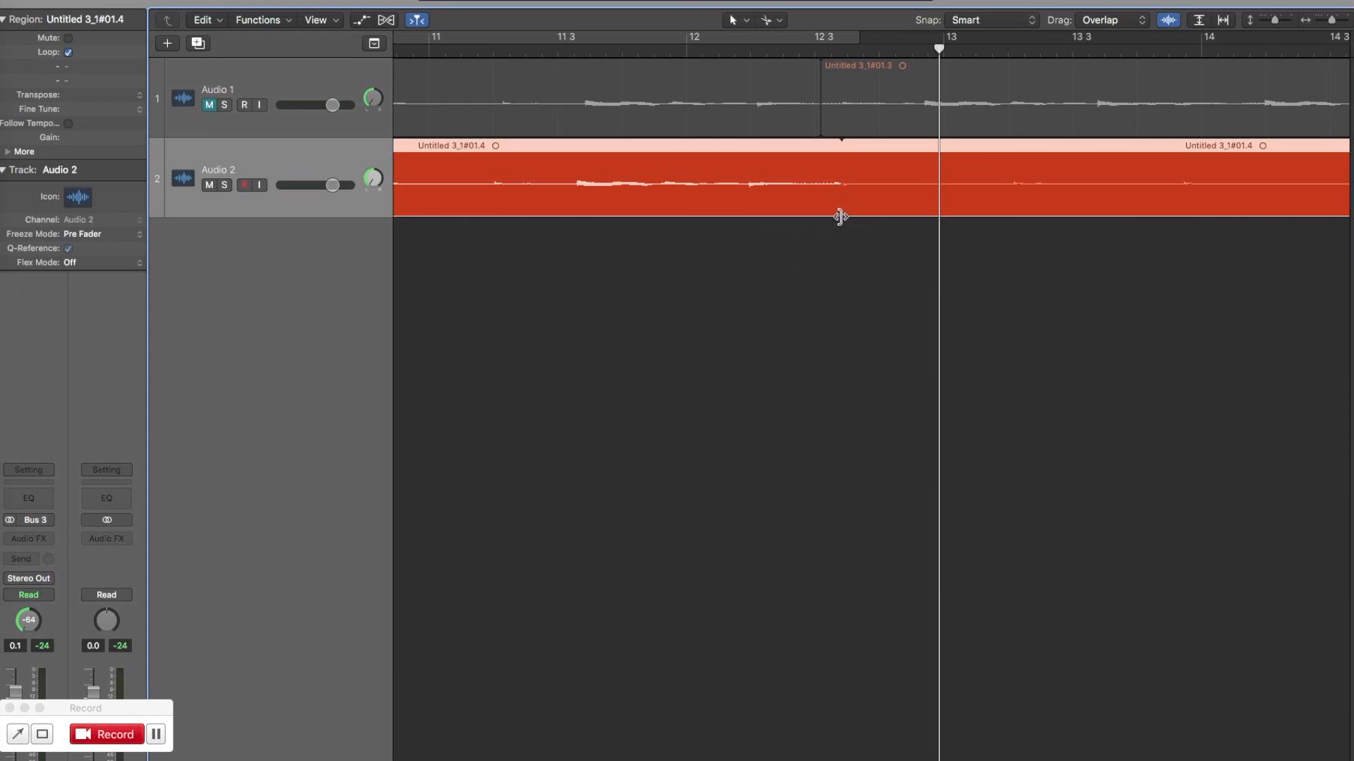
left_click_drag(840, 215, 834, 213)
double_click(525, 45)
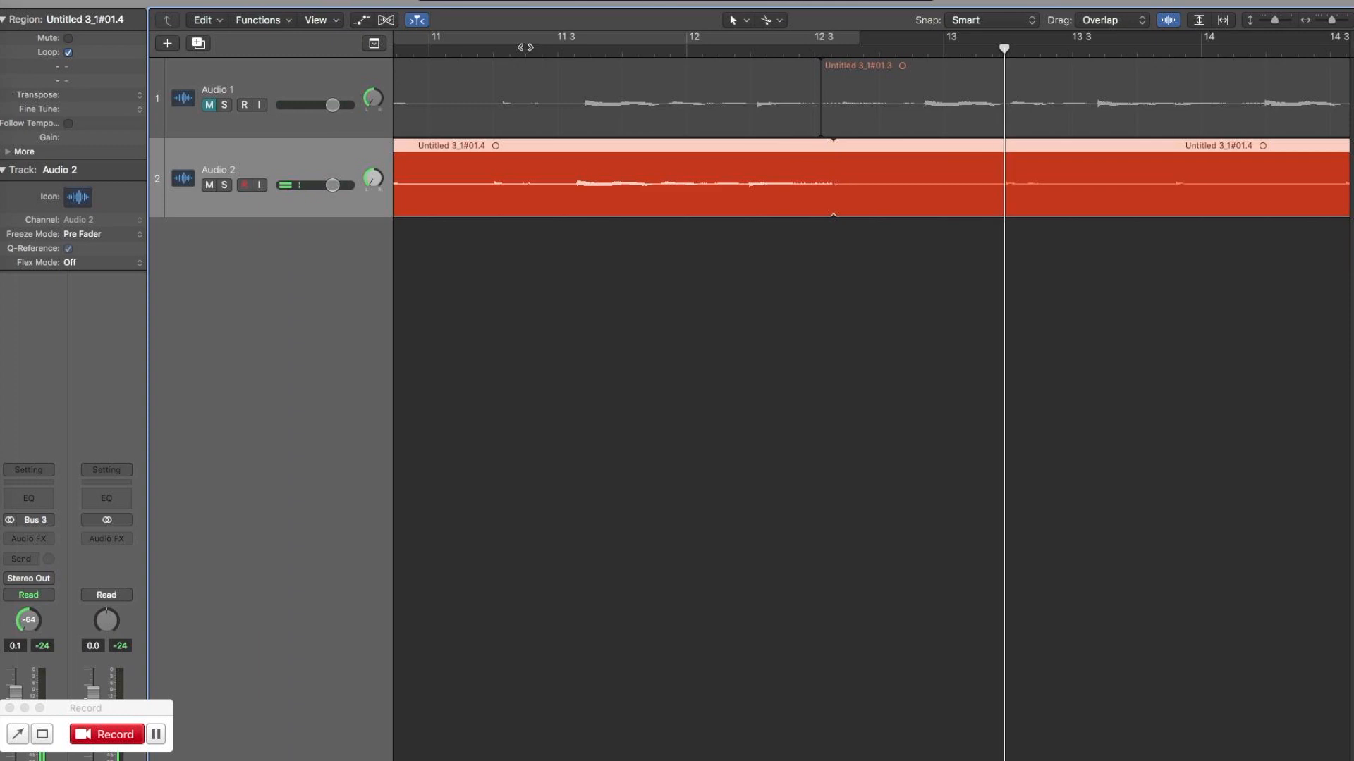
Play across the loop point from about bar 10 and turn off looping for the Audio 2 region.
key("super+Left")
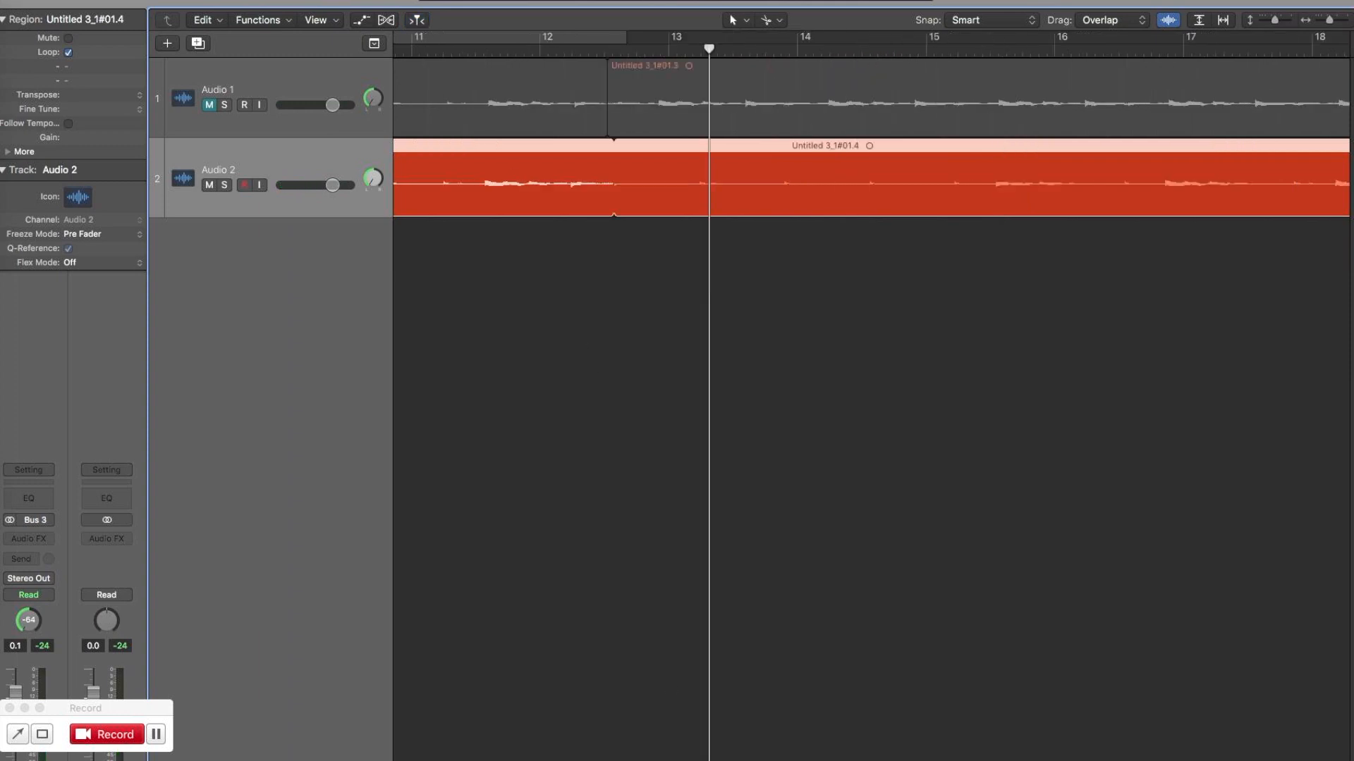
scroll(872, 409, "left", 6)
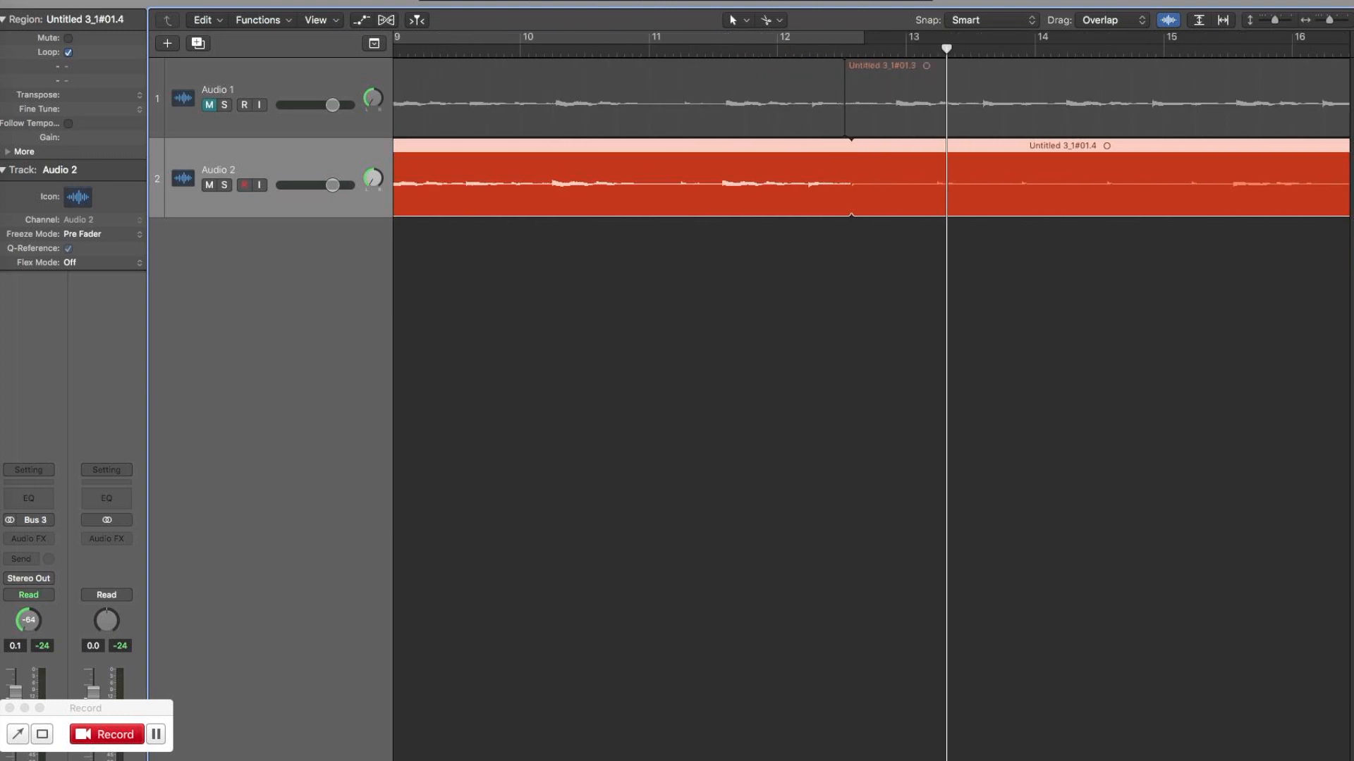
left_click(498, 51)
key("space")
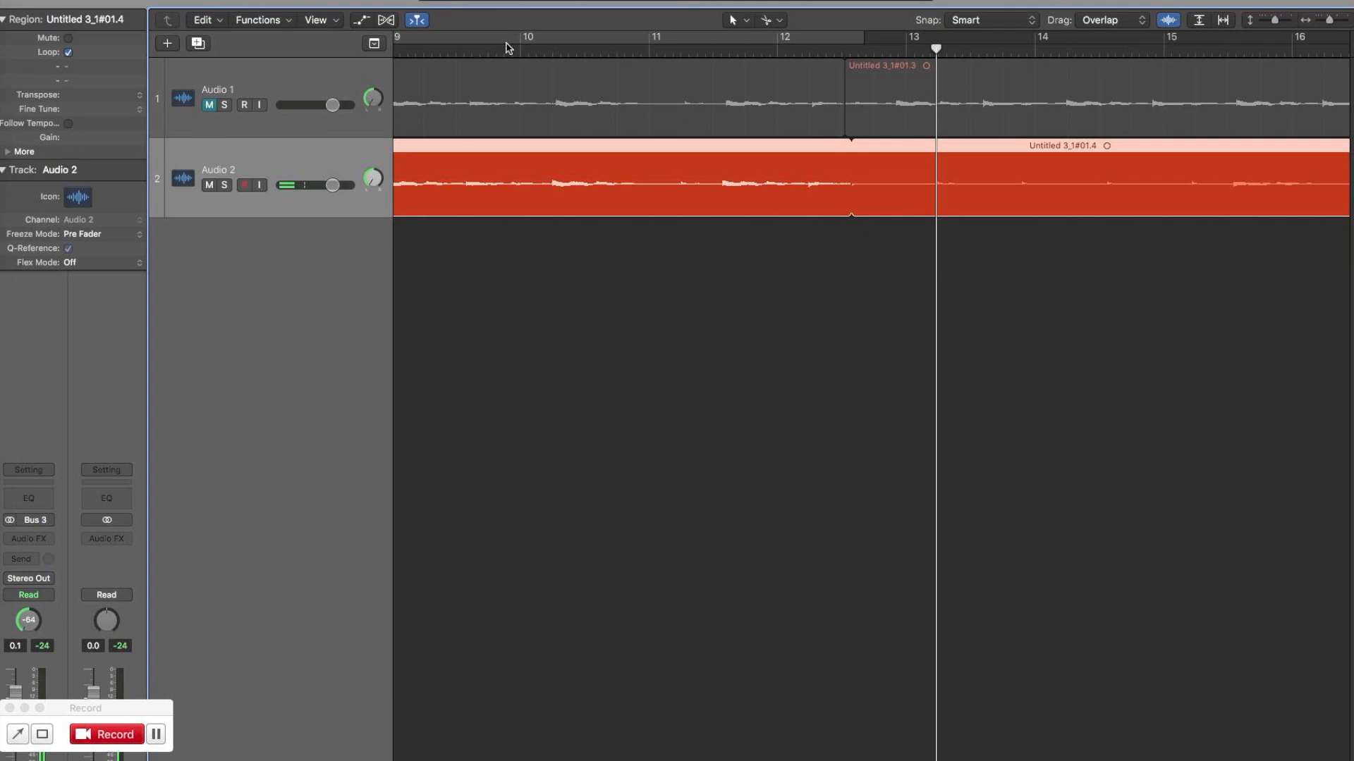
left_click(68, 52)
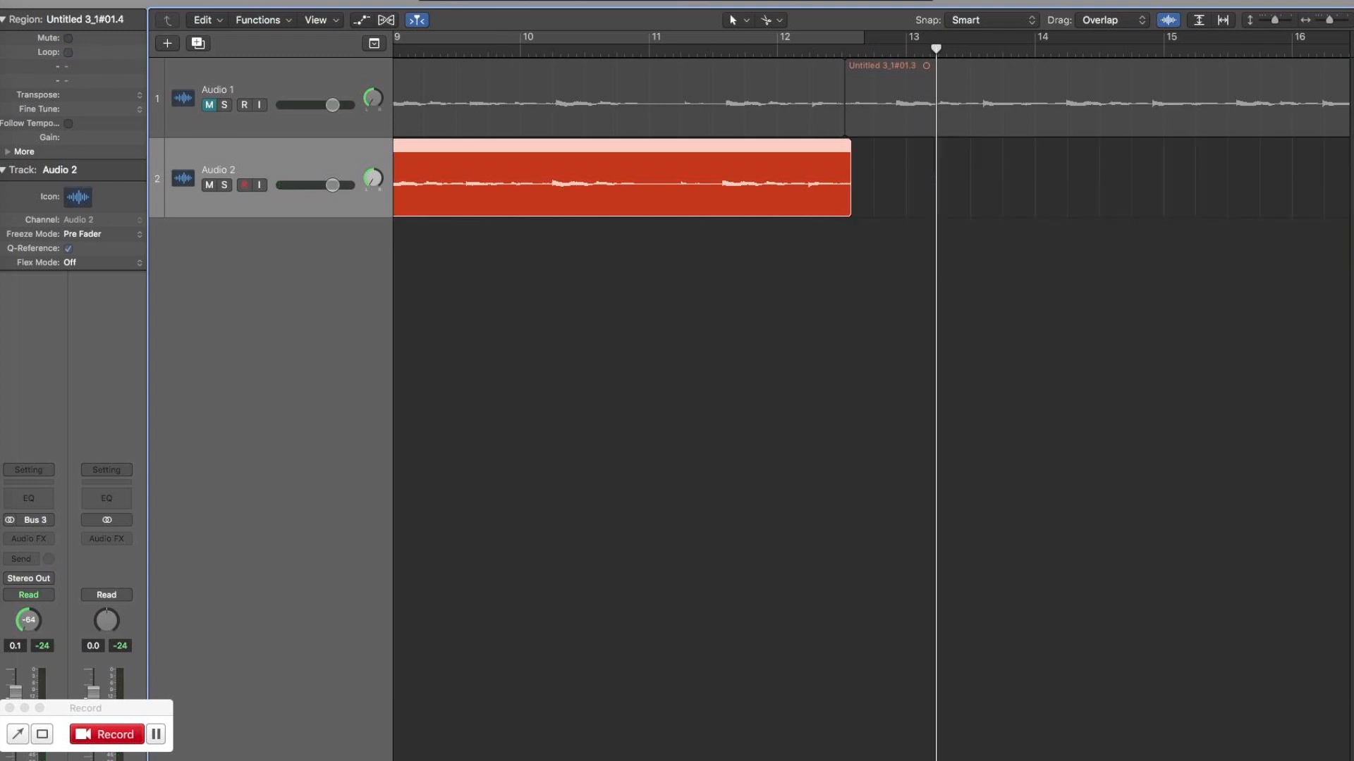
Select the Audio 2 region and activate the cycle range from bar 2 to just past the region's end.
scroll(871, 395, "left", 15)
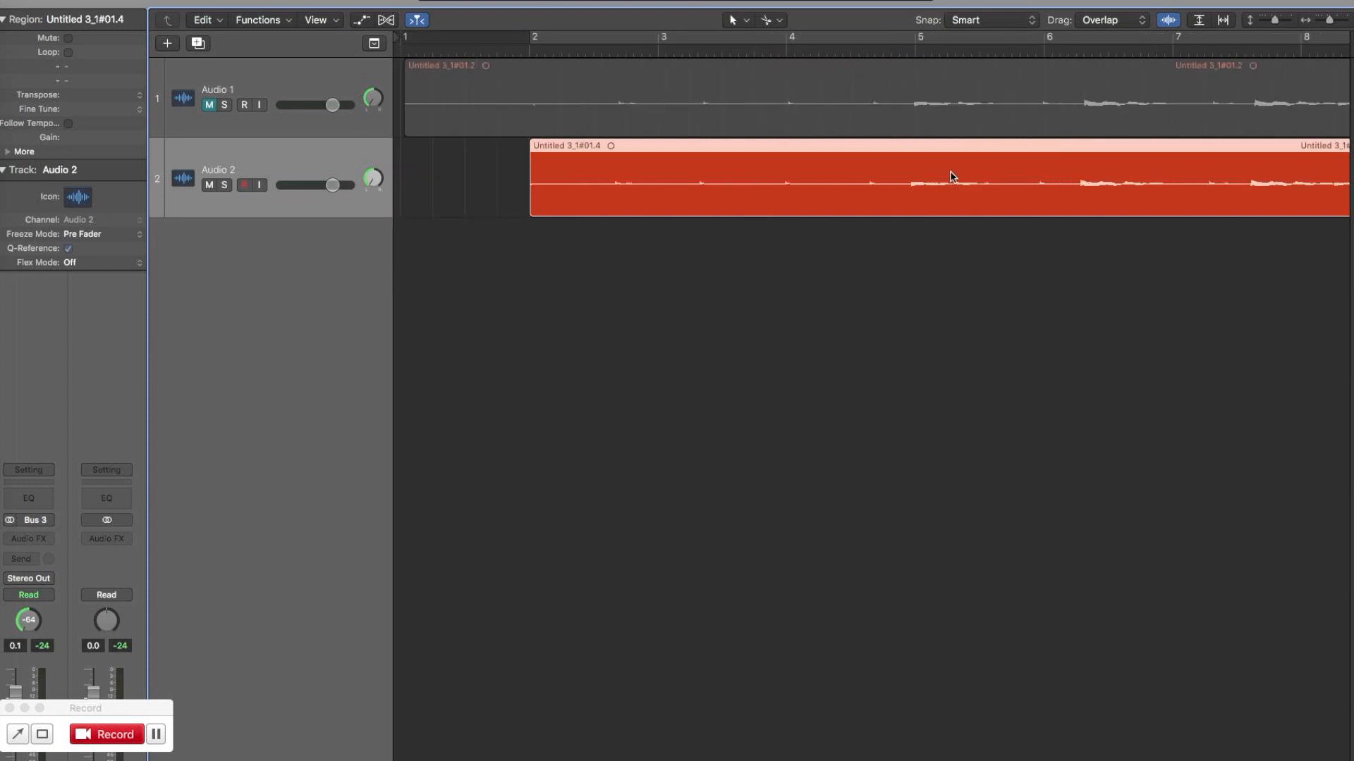
key("super+Left")
key("super+Left")
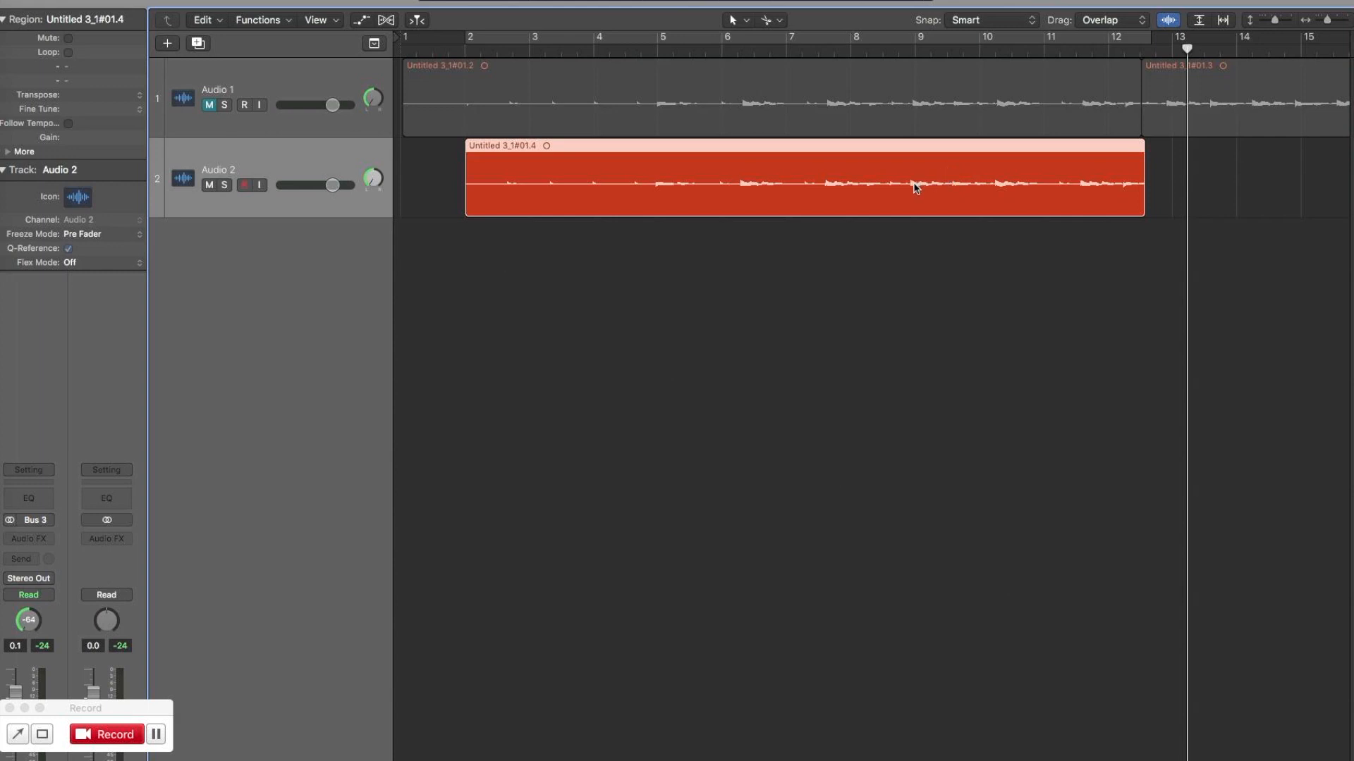
left_click(877, 247)
left_click(874, 166)
left_click(910, 327)
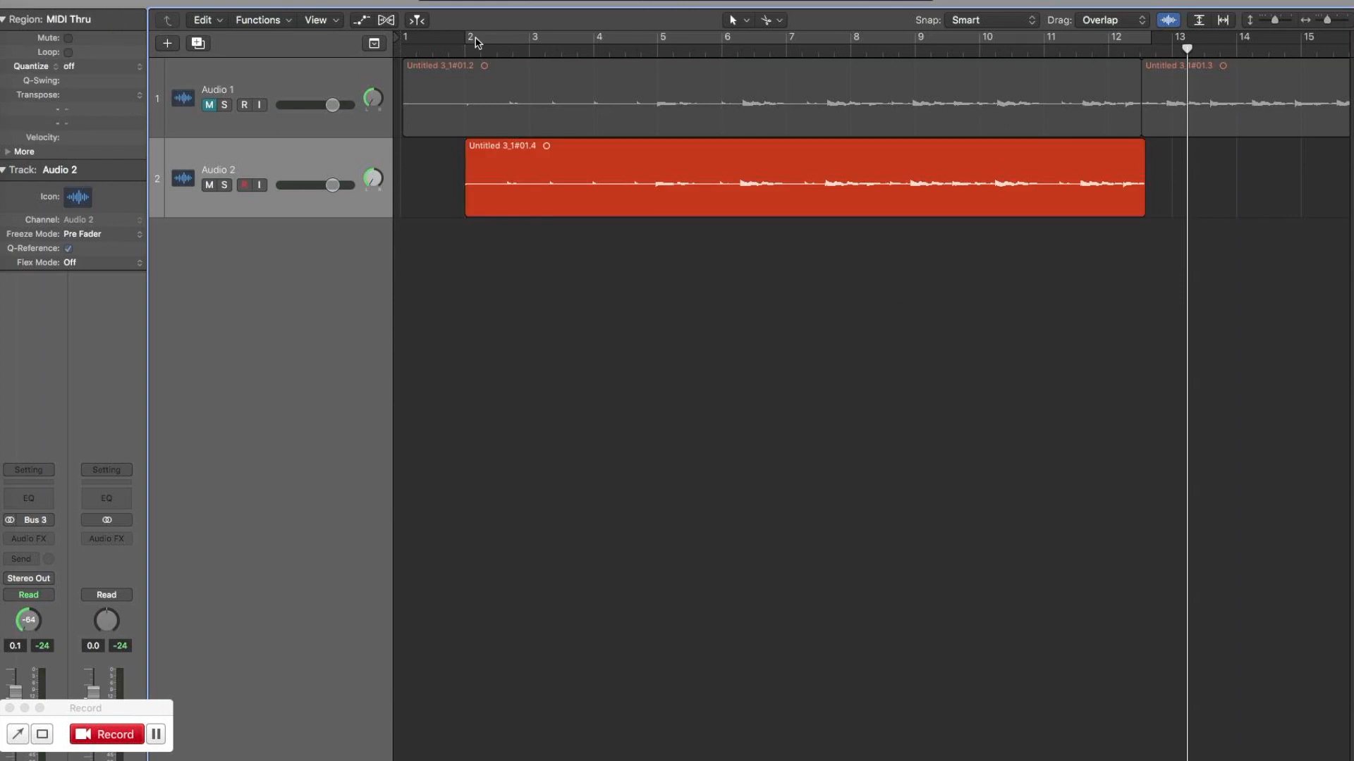
left_click(609, 168)
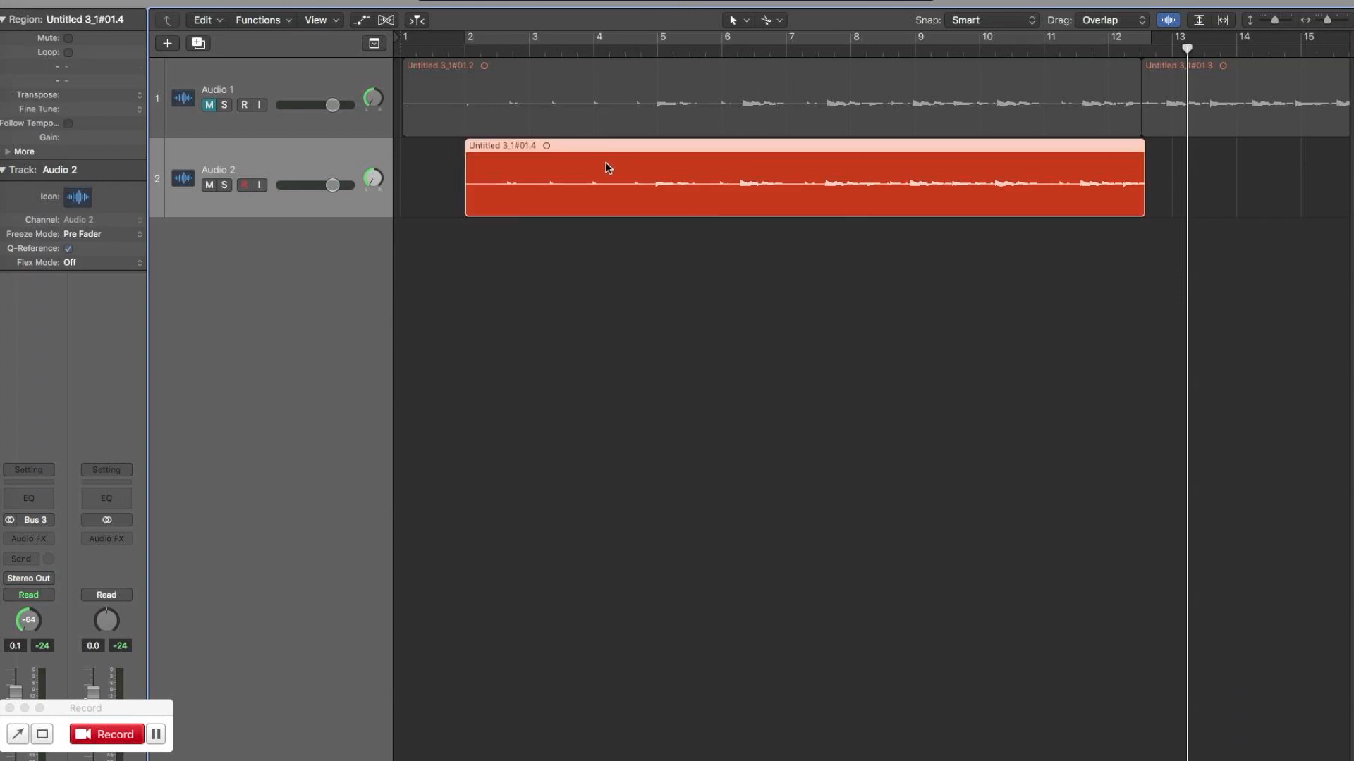
left_click(493, 36)
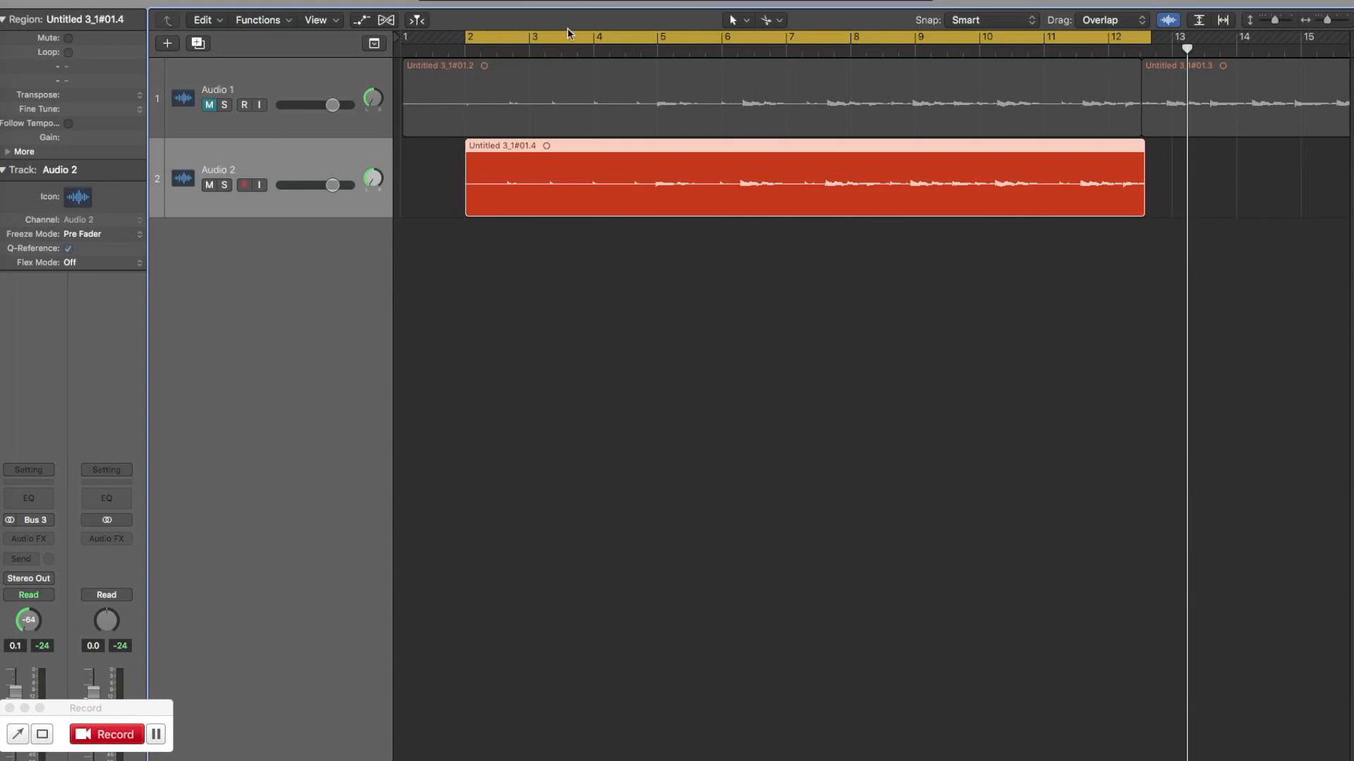
Redraw the cycle range from bar 2 to bar 10 and manually adjust the project tempo until the Audio 2 region fills it.
left_click_drag(660, 1, 650, 113)
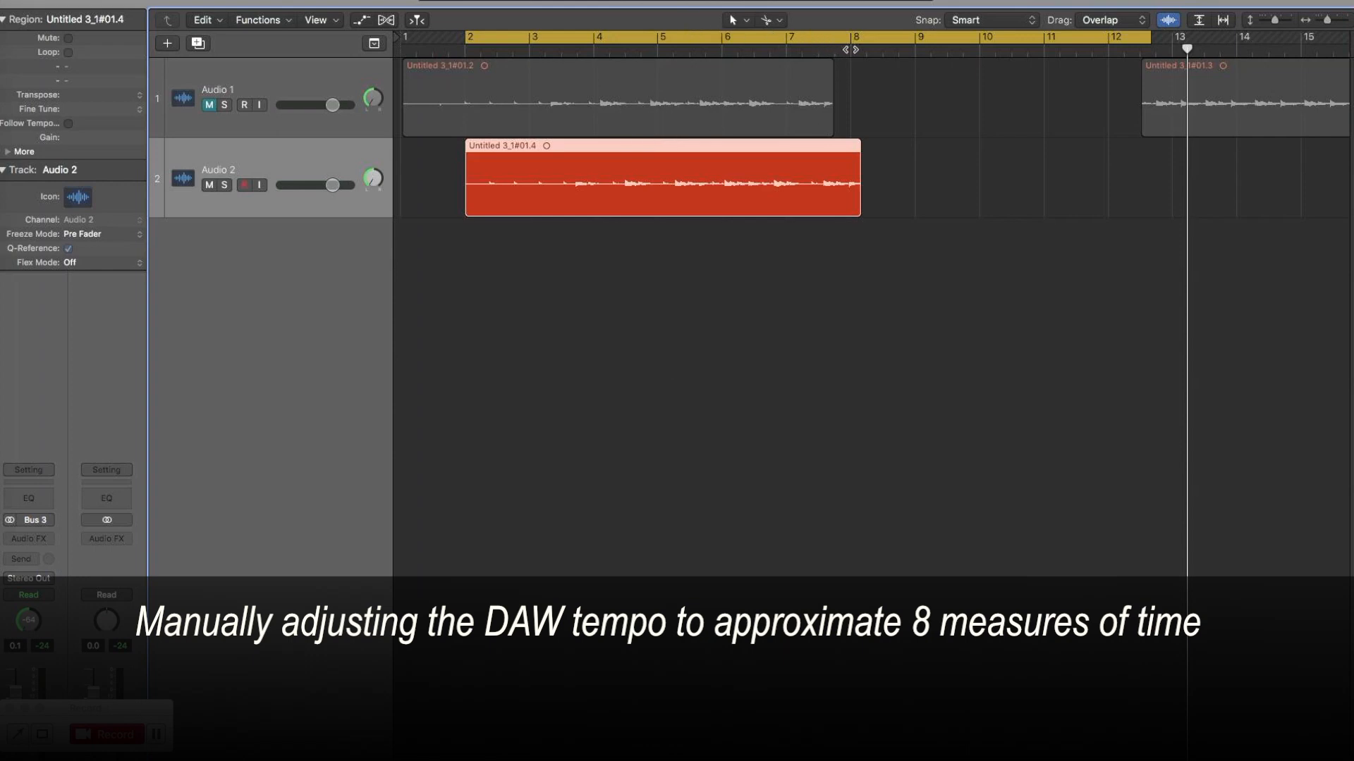
left_click_drag(660, 2, 657, 1)
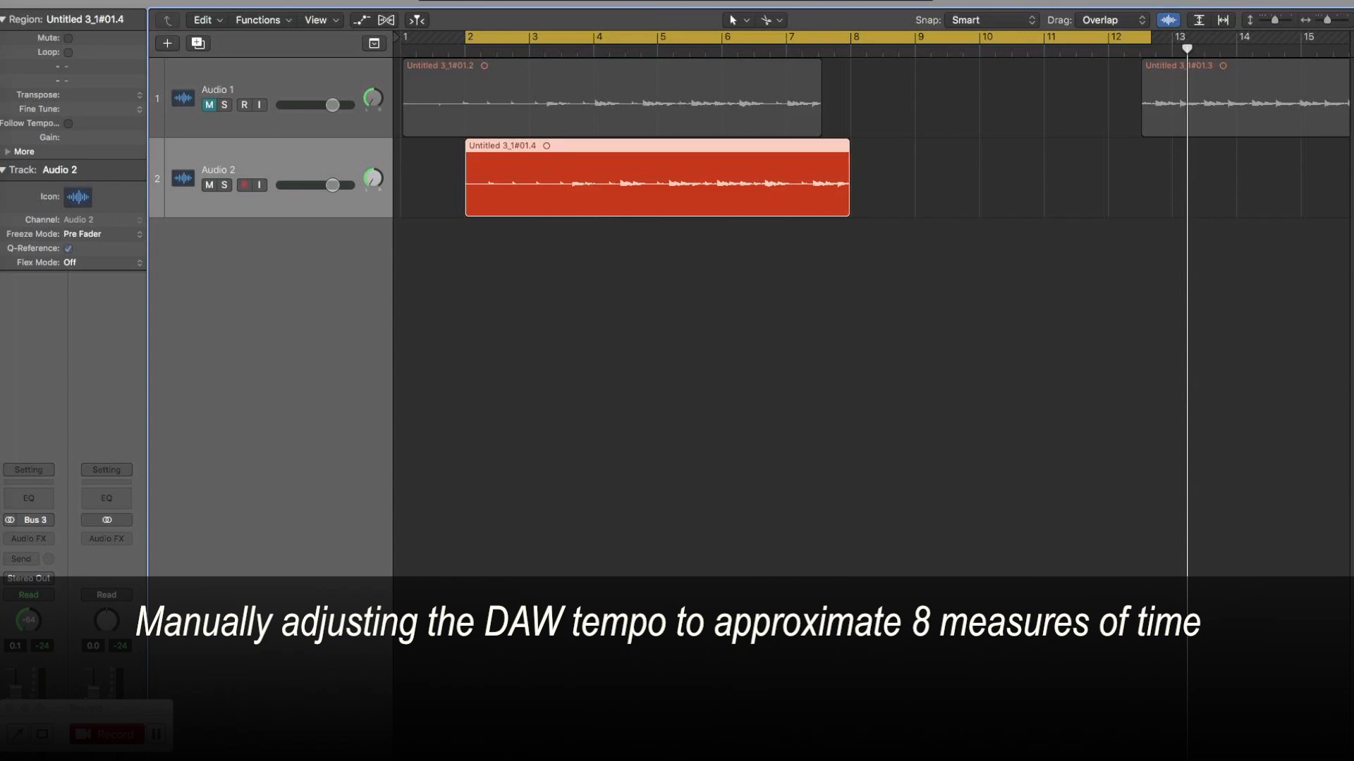
left_click(680, 258)
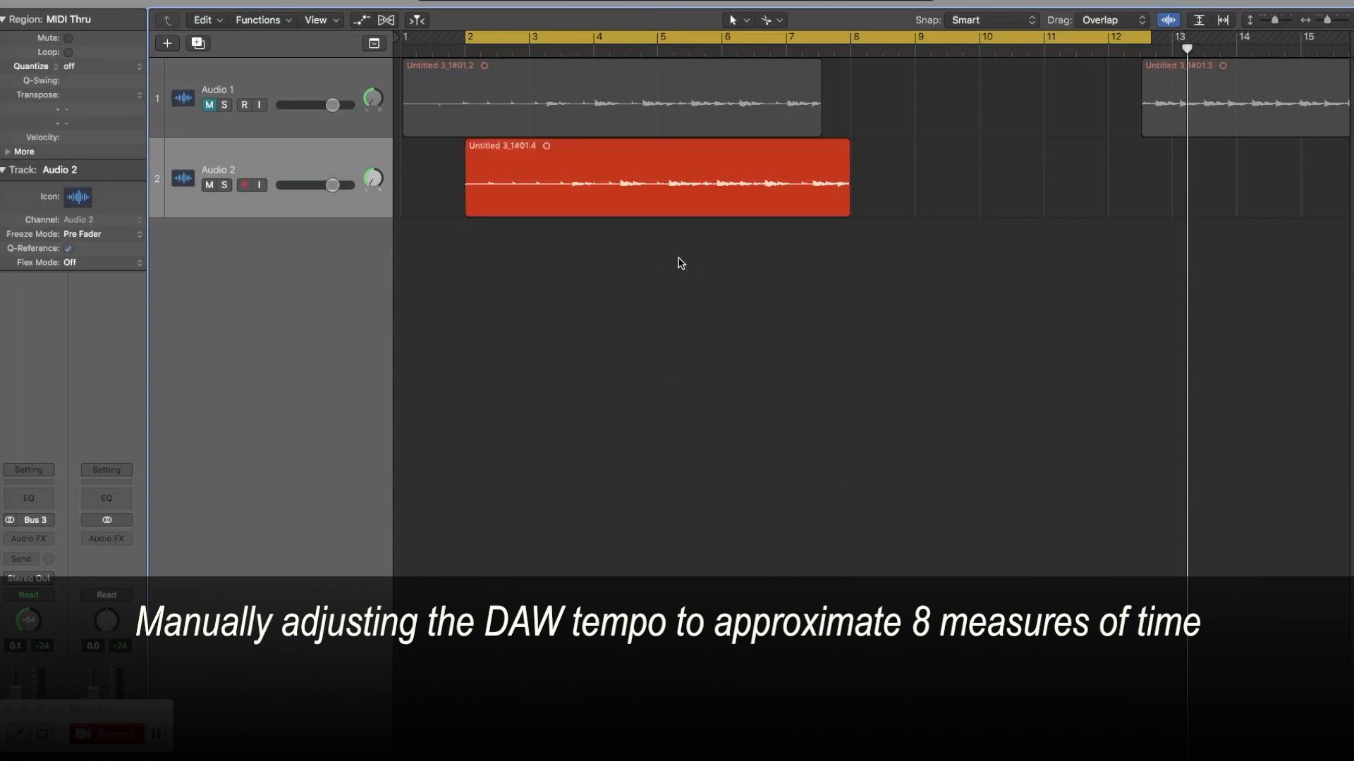
left_click(598, 41)
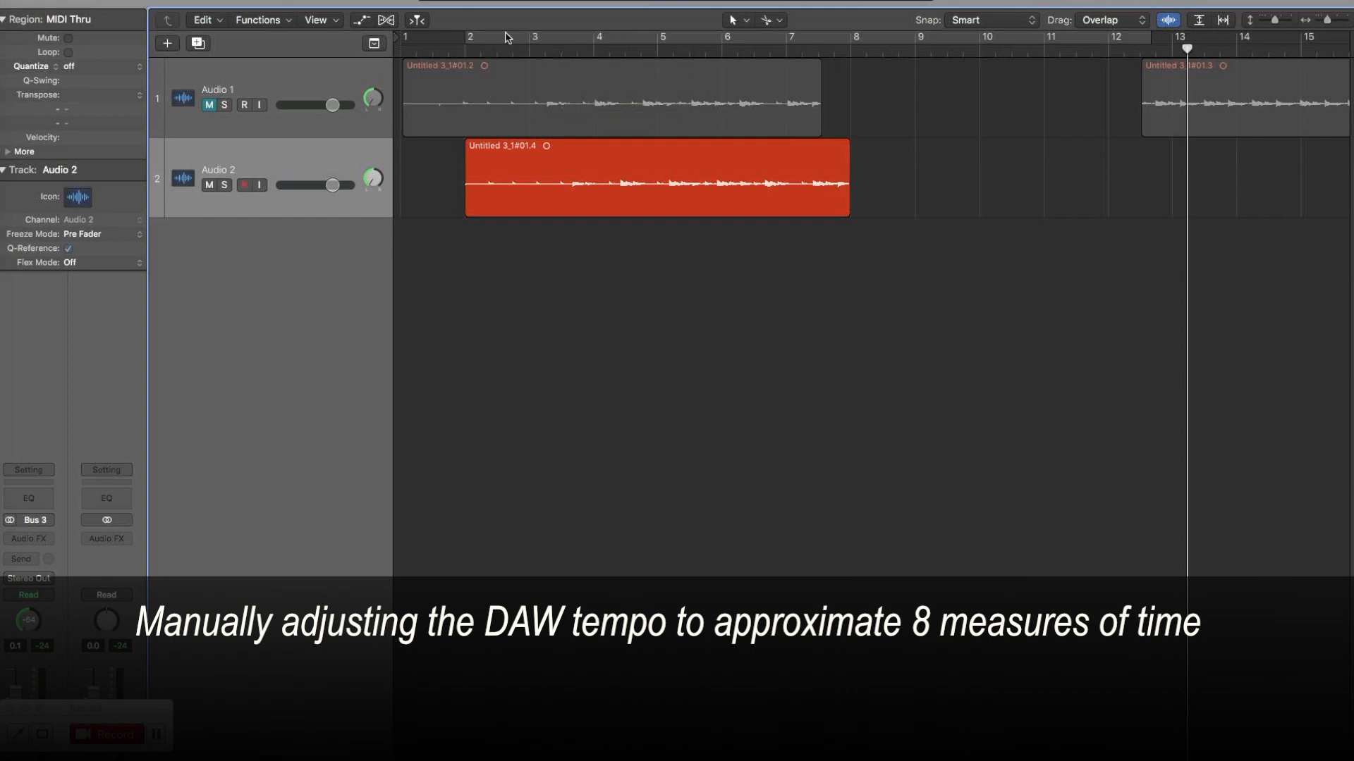
left_click_drag(474, 39, 970, 72)
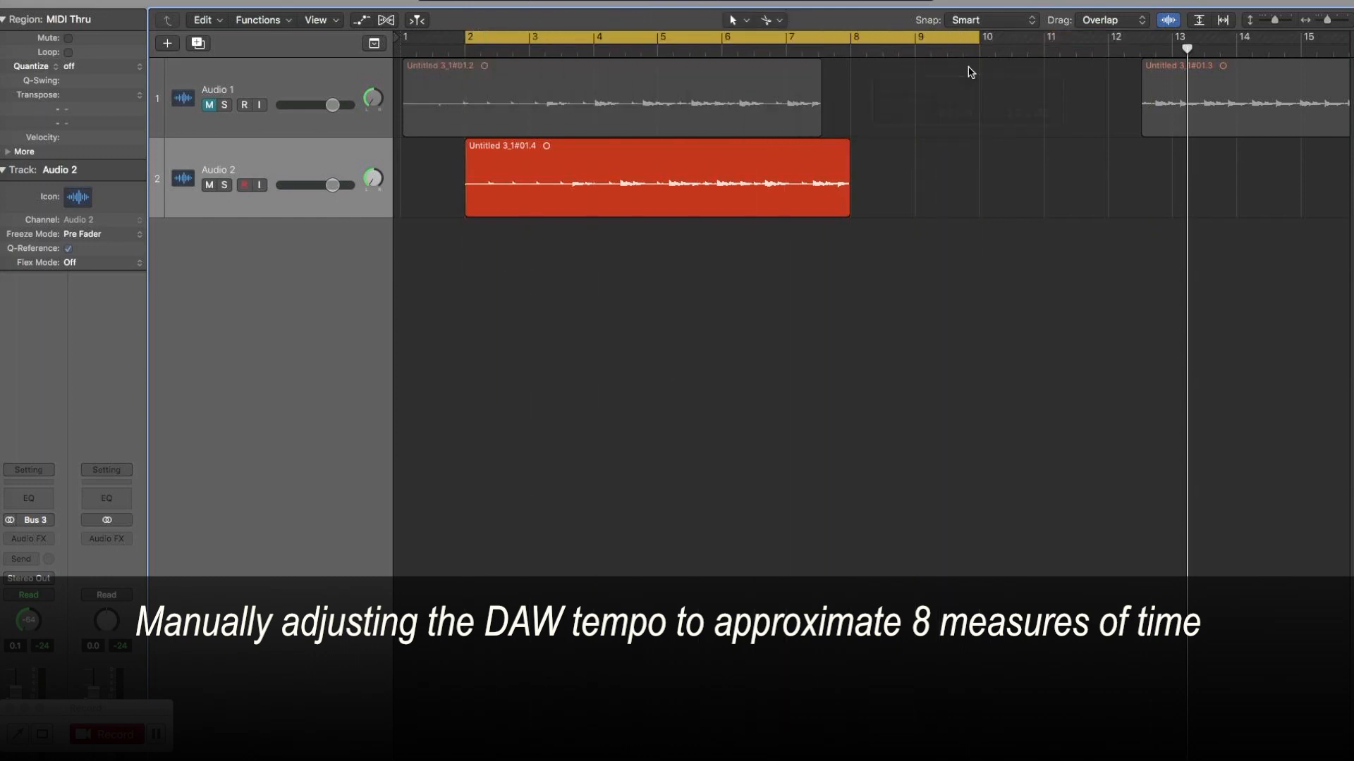
left_click_drag(662, 1, 663, 0)
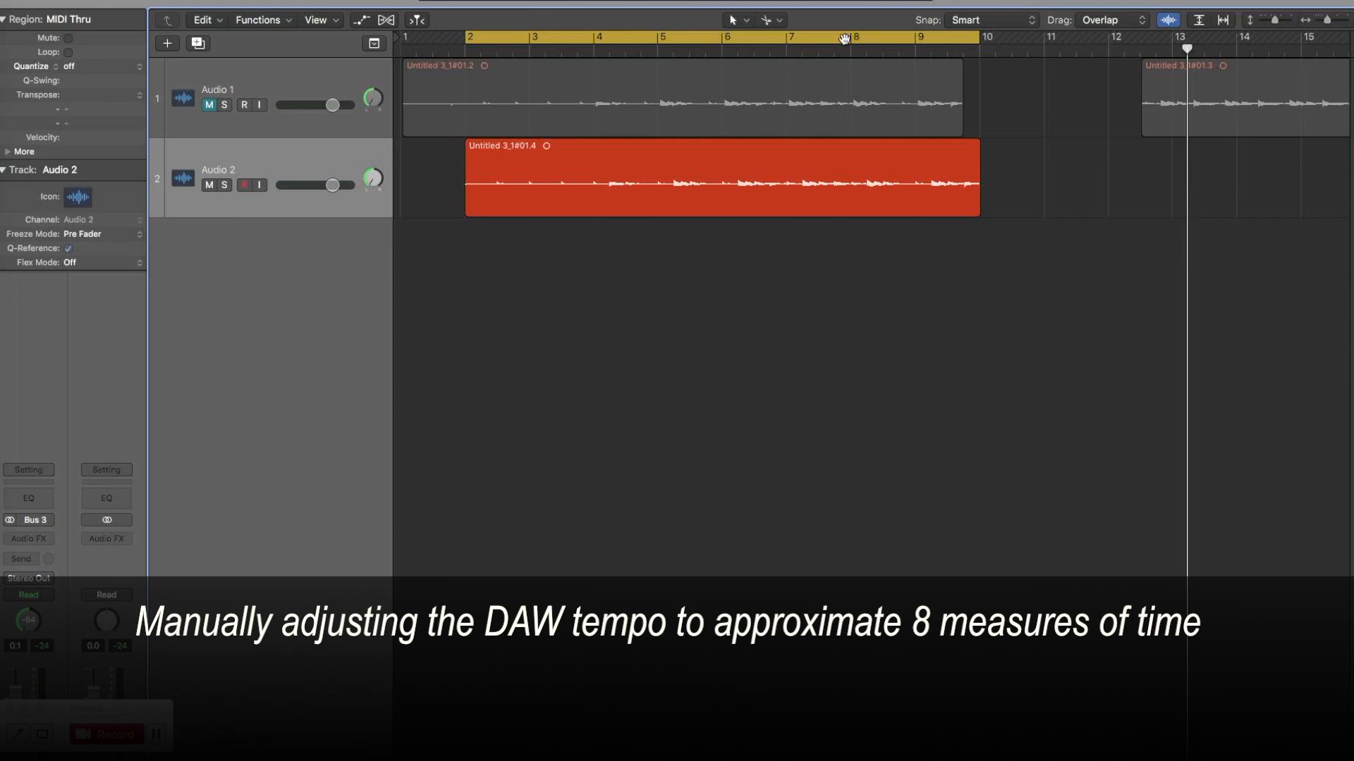
Select the Audio 2 region and adjust the project tempo globally using the region length and locators.
left_click(766, 166)
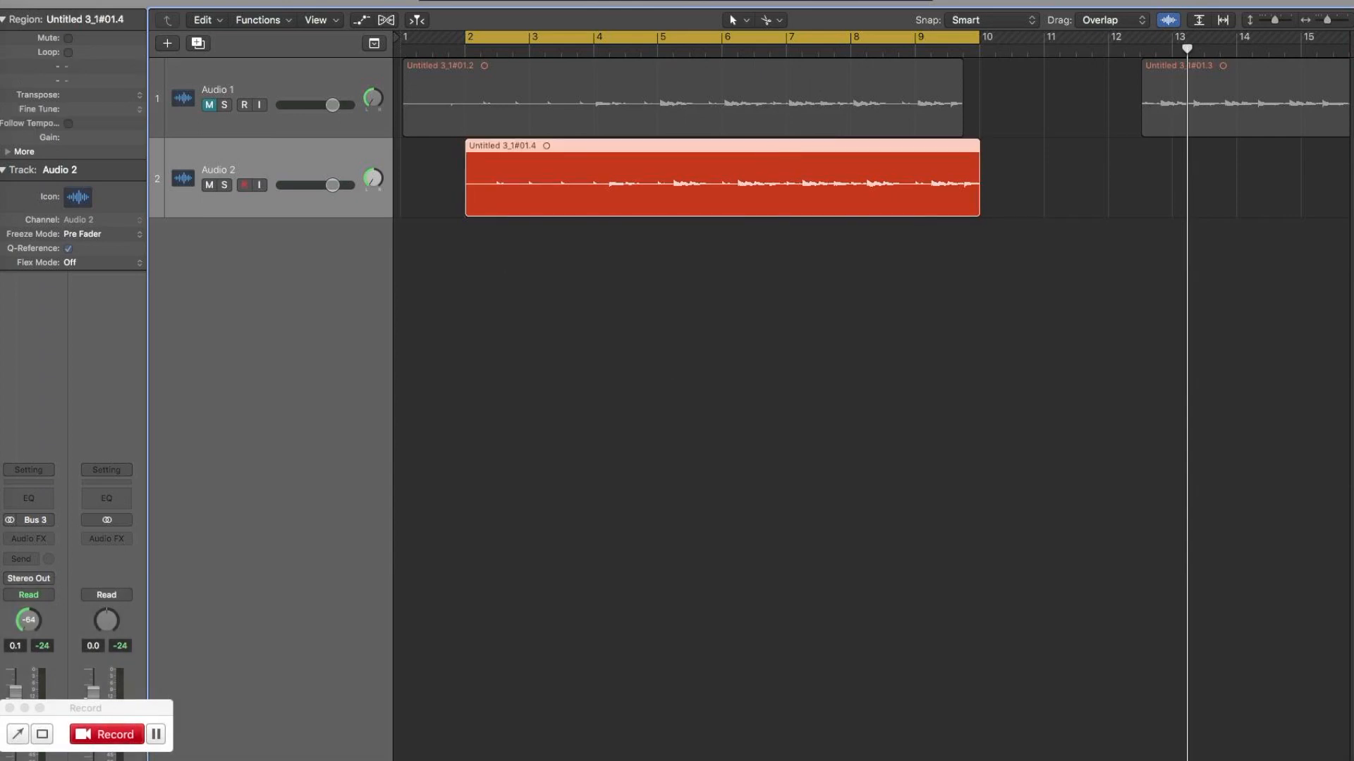
left_click(76, 1)
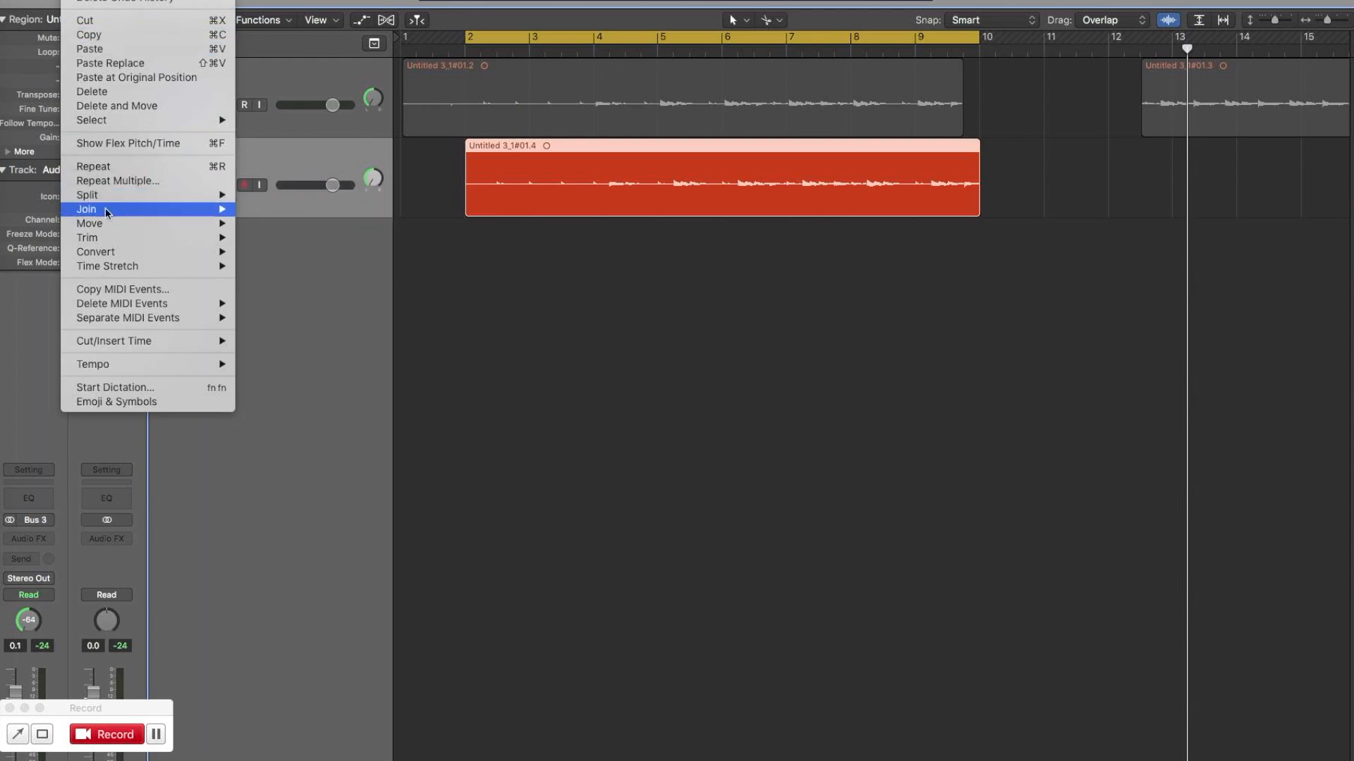
mouse_move(137, 367)
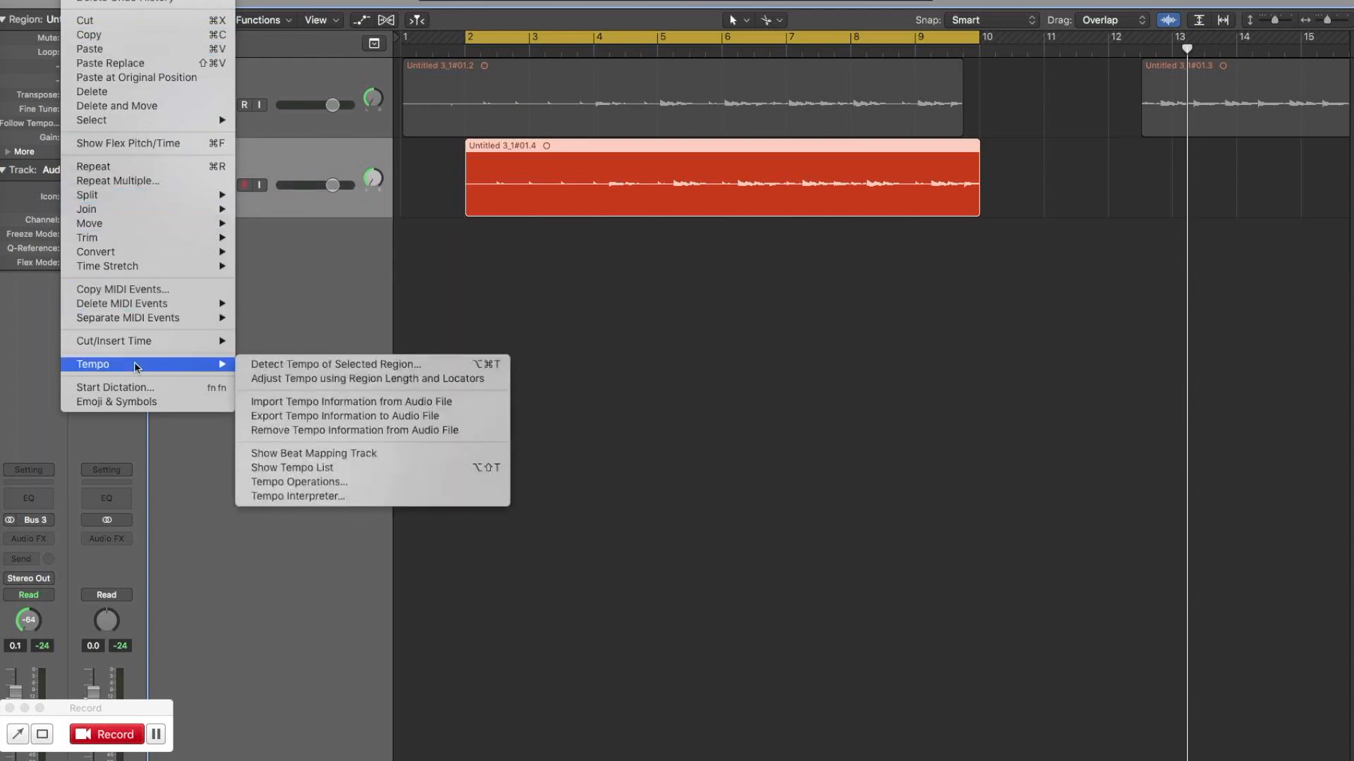
left_click(442, 379)
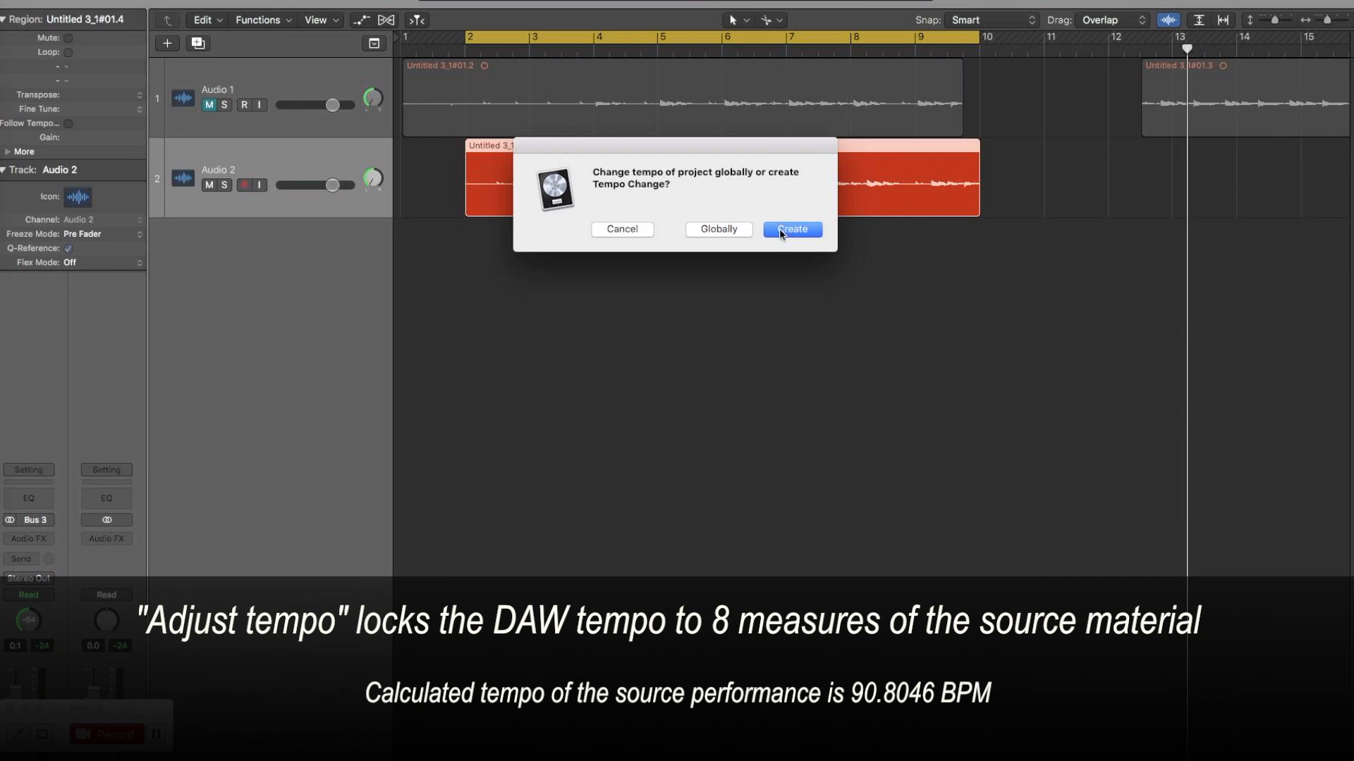
left_click(729, 230)
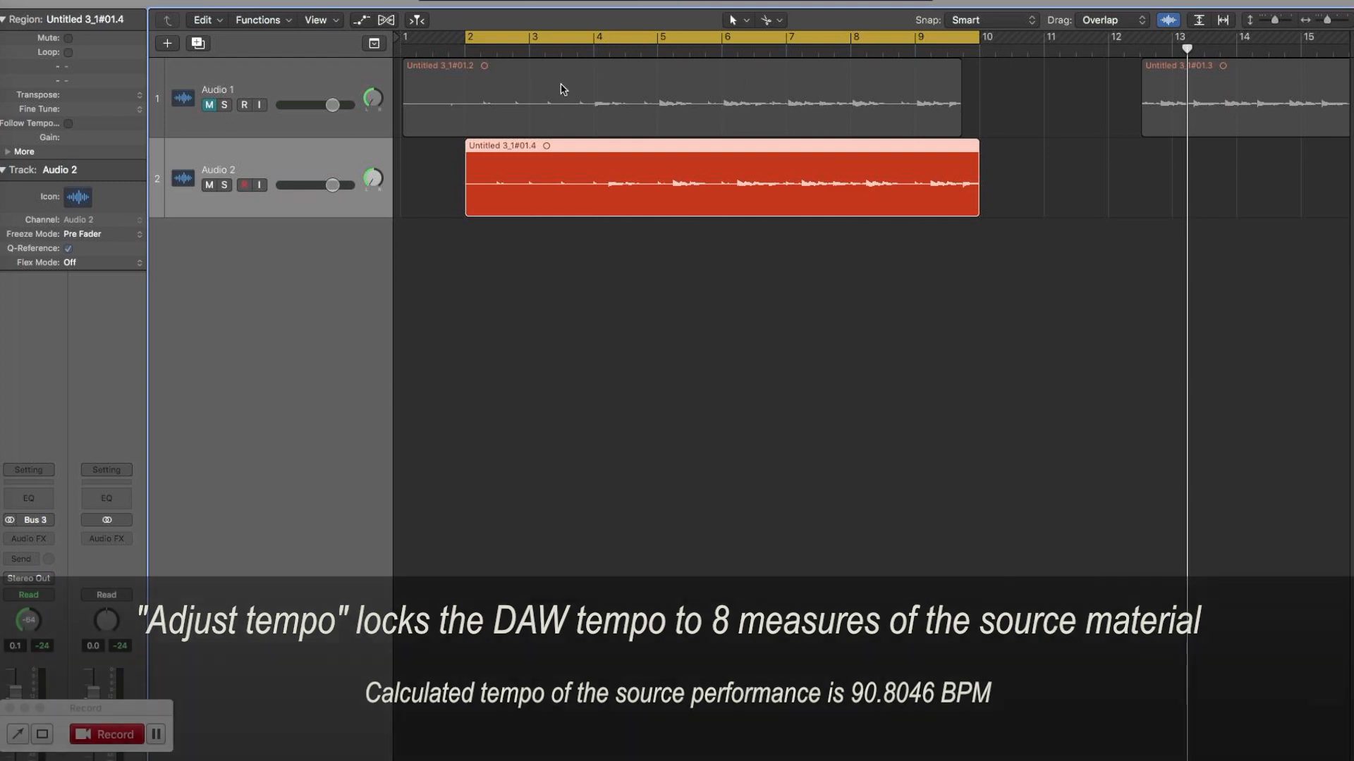
Switch cycling off and extend the end of the Audio 2 region to just past bar 24.
left_click(741, 38)
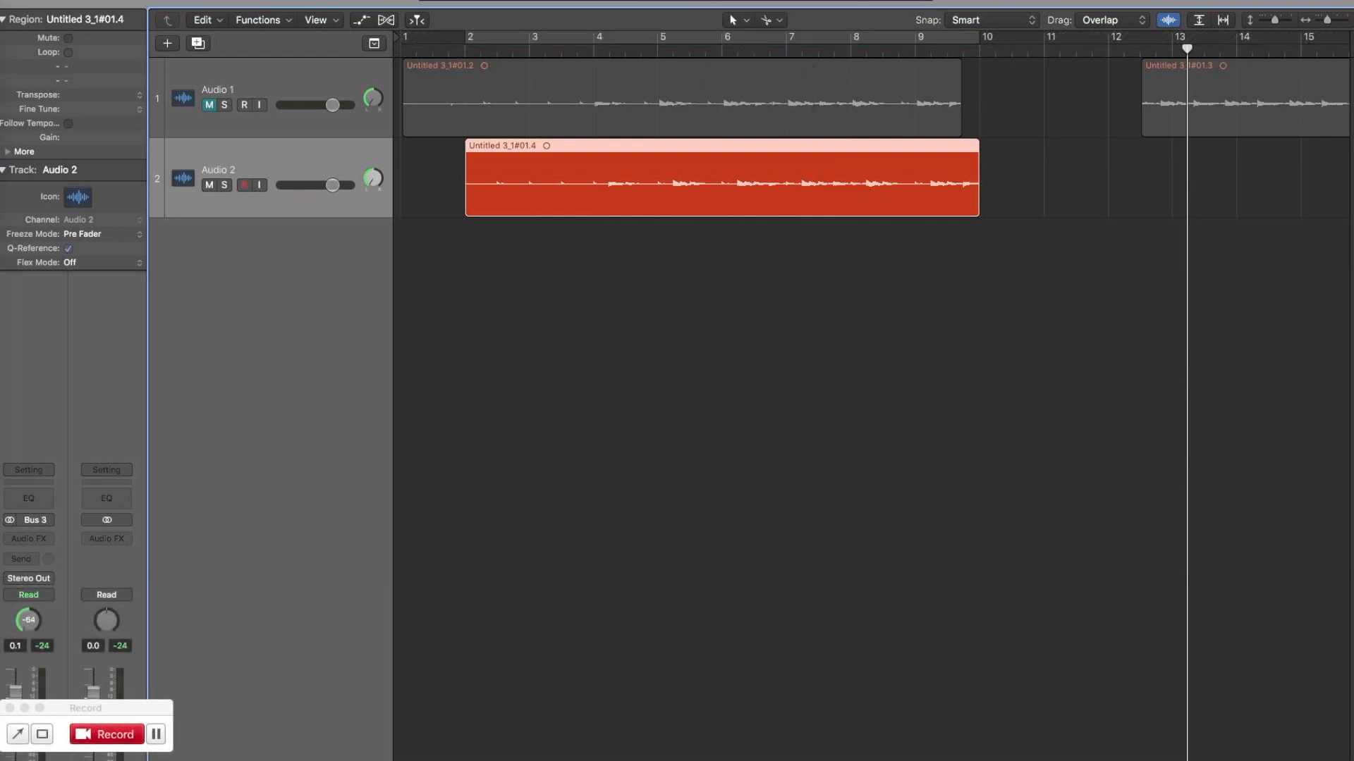
key("space")
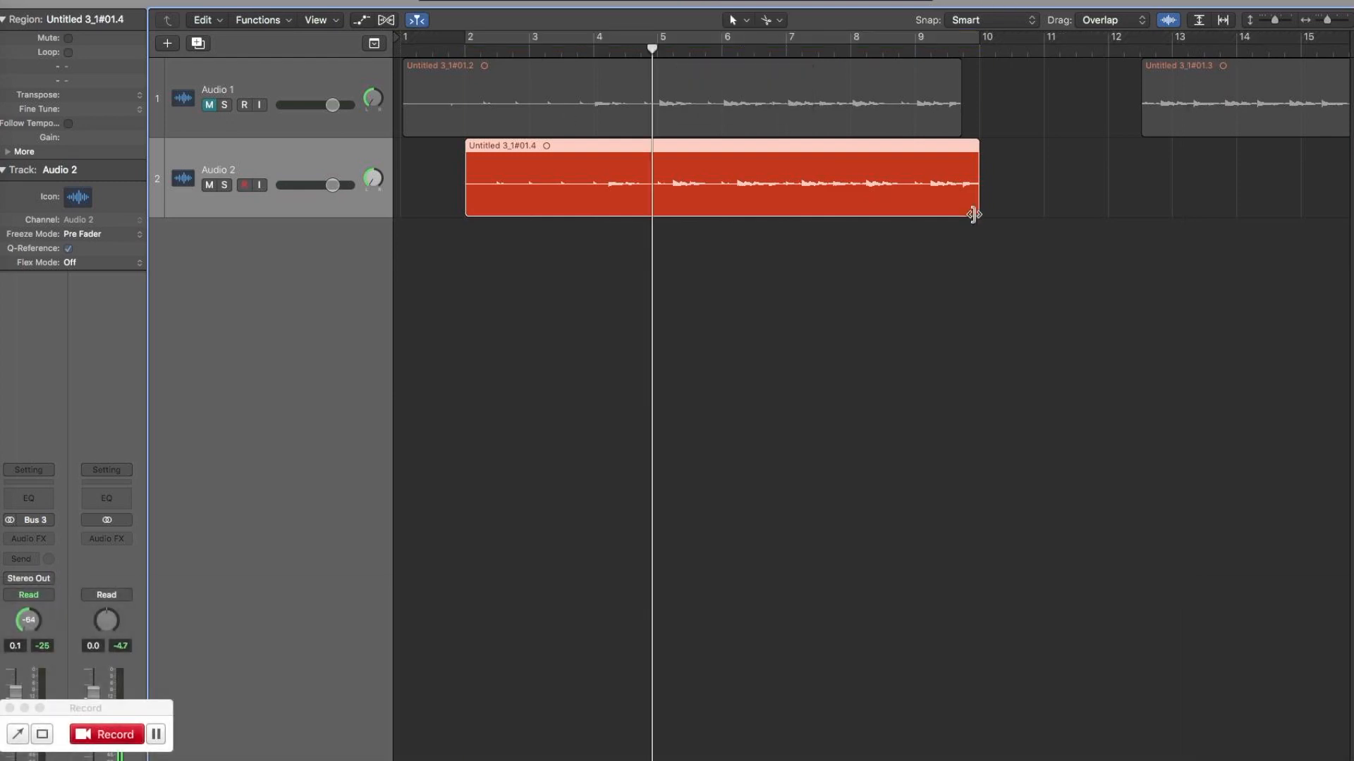
key("super+Left")
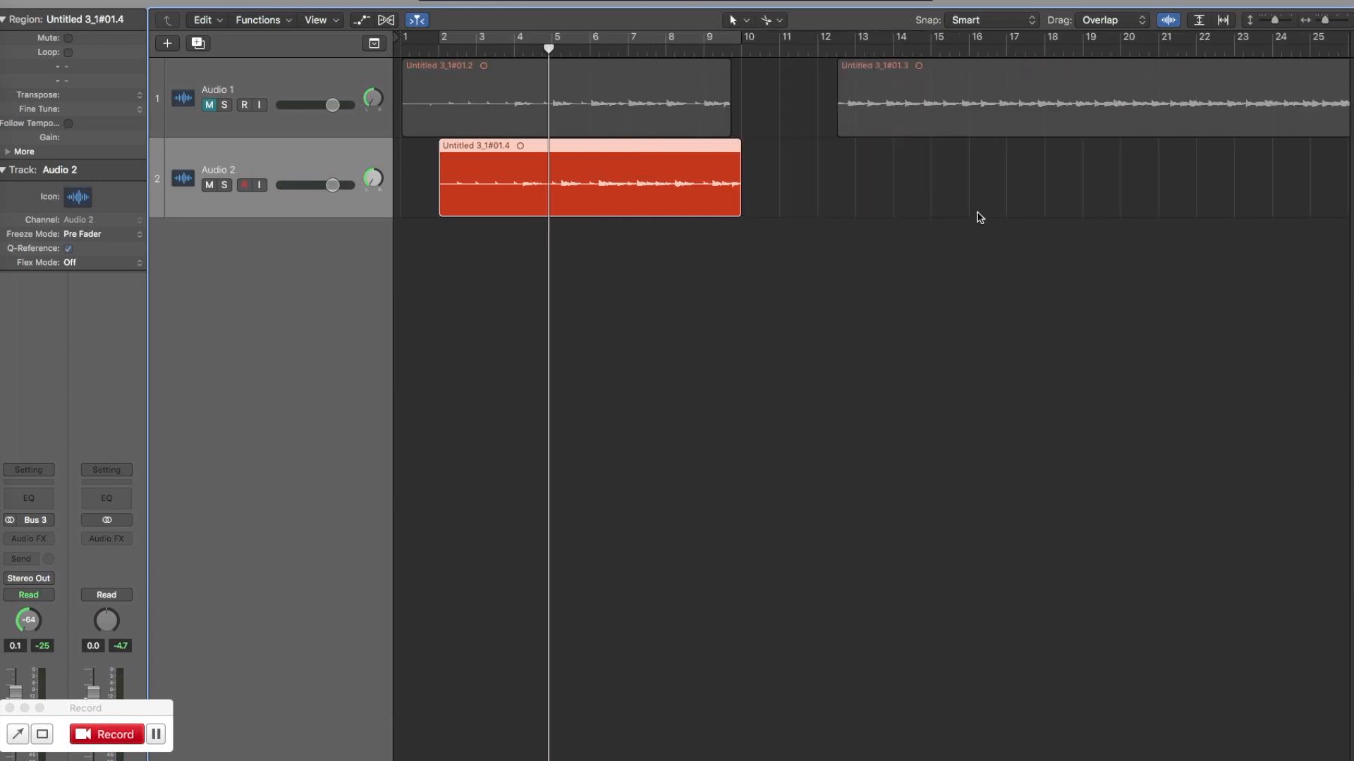
left_click_drag(740, 211, 1315, 208)
Play the extended Audio 2 region from bar 2, about bar 11 and about bar 18 to check its timing.
left_click(437, 51)
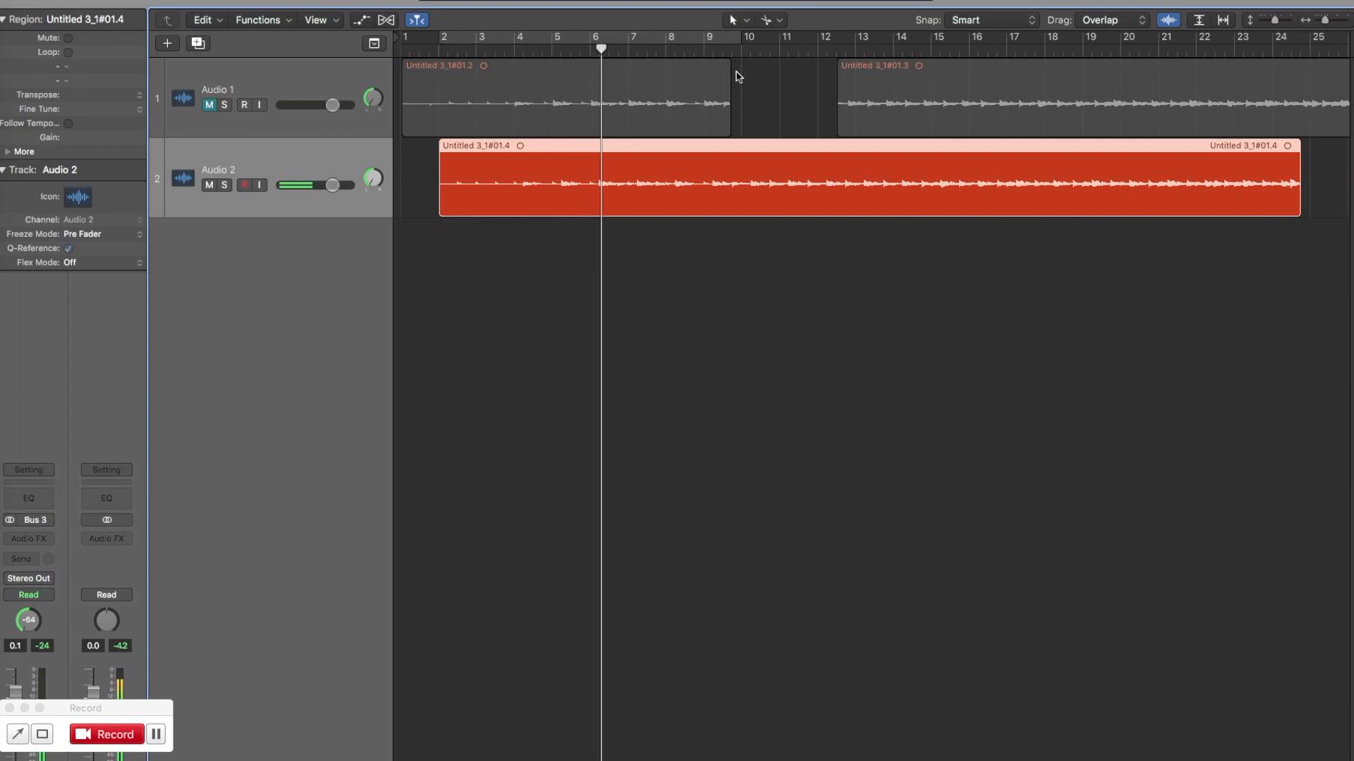
left_click(780, 51)
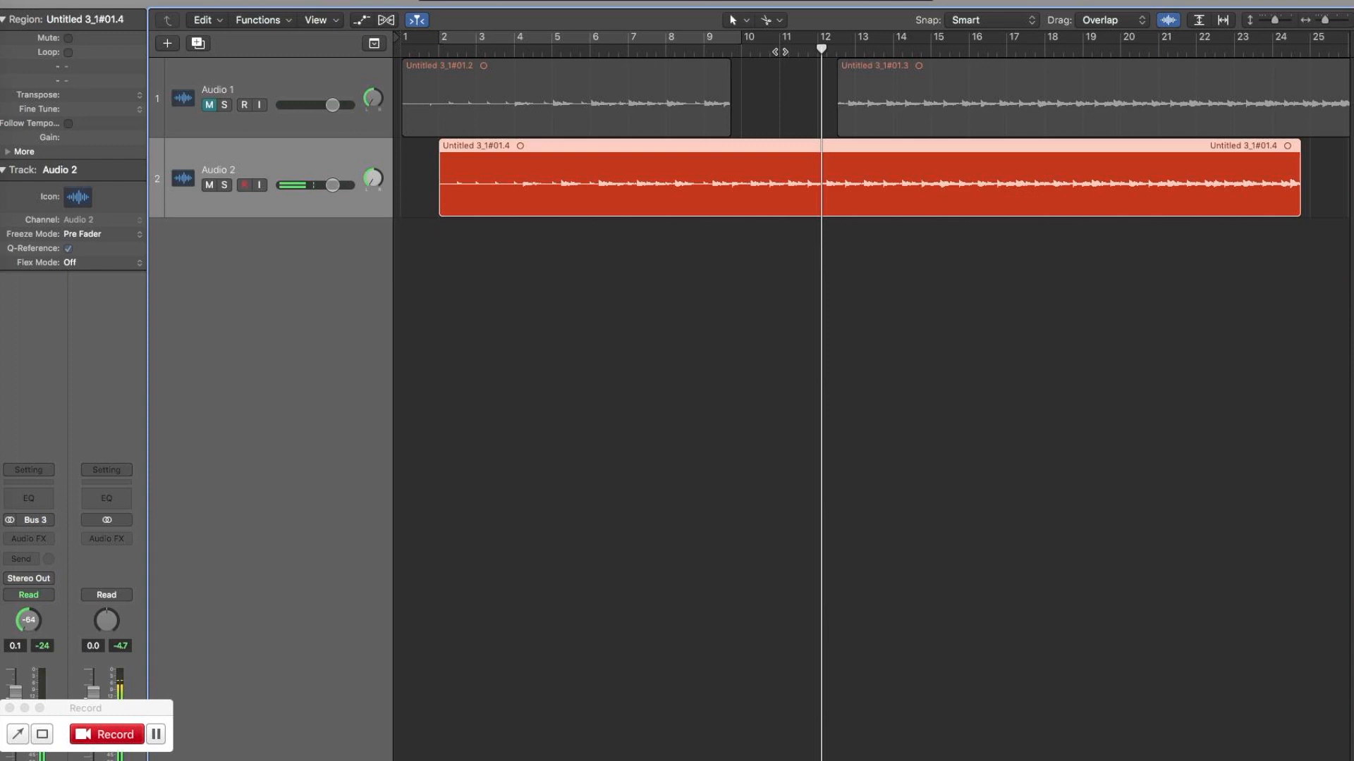
left_click(1046, 50)
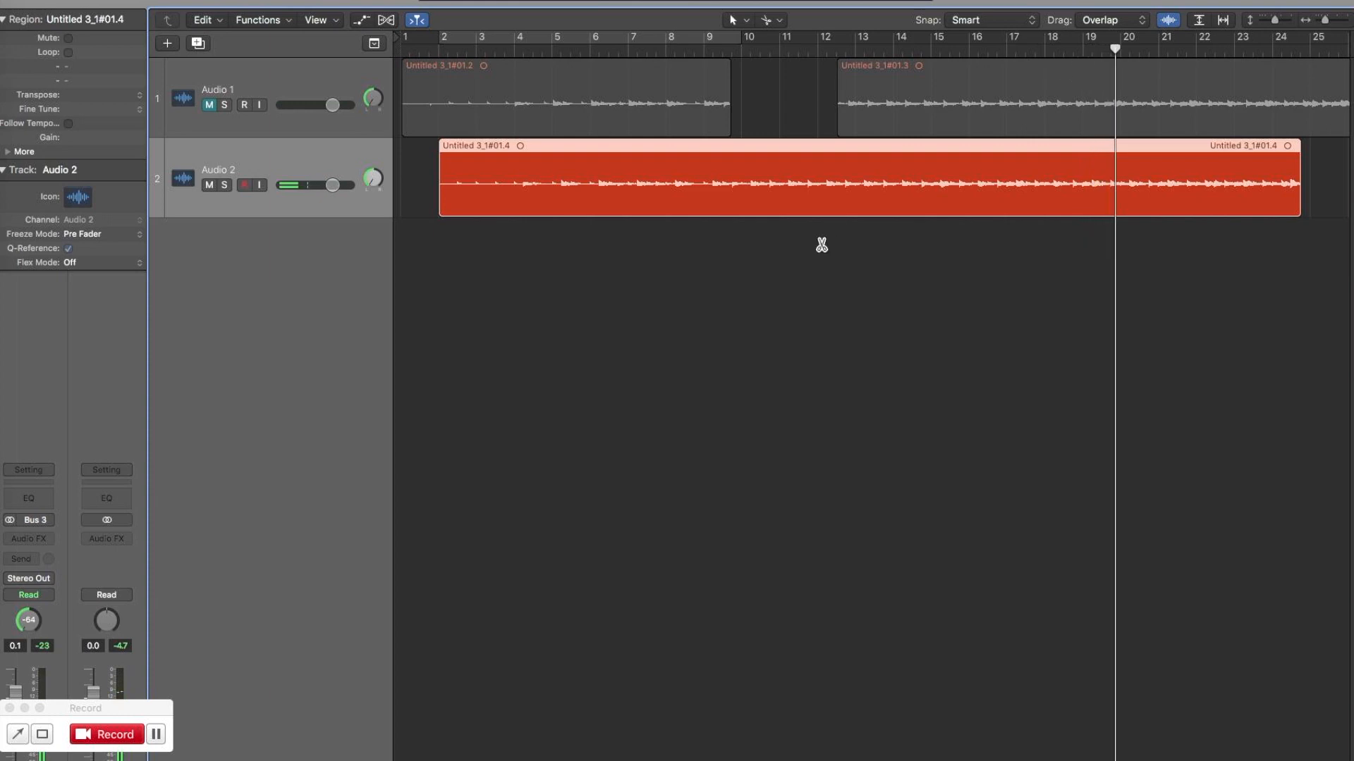
Extend the end of the Audio 2 region much further, to about bar 115.
key("super+Left")
key("super+Left")
key("super+Left")
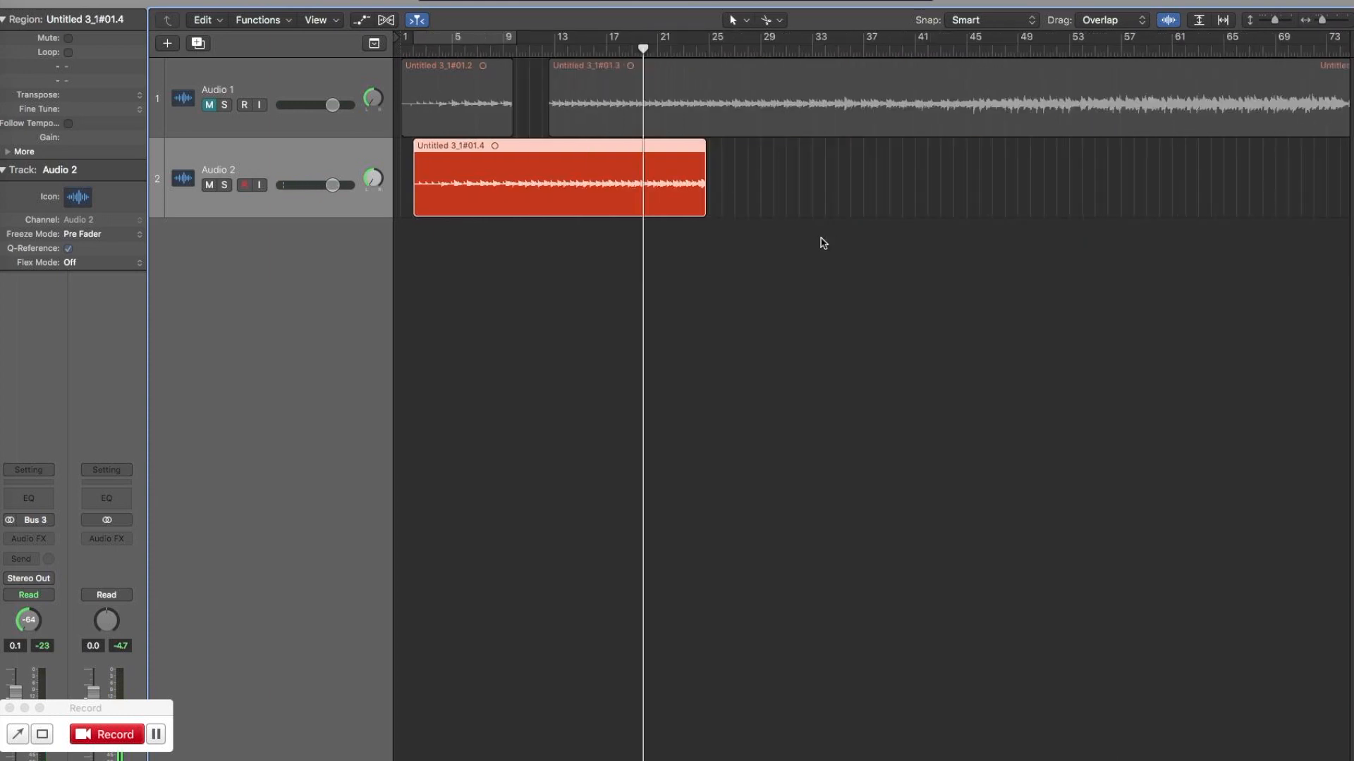
left_click_drag(702, 212, 982, 222)
left_click_drag(702, 212, 1350, 243)
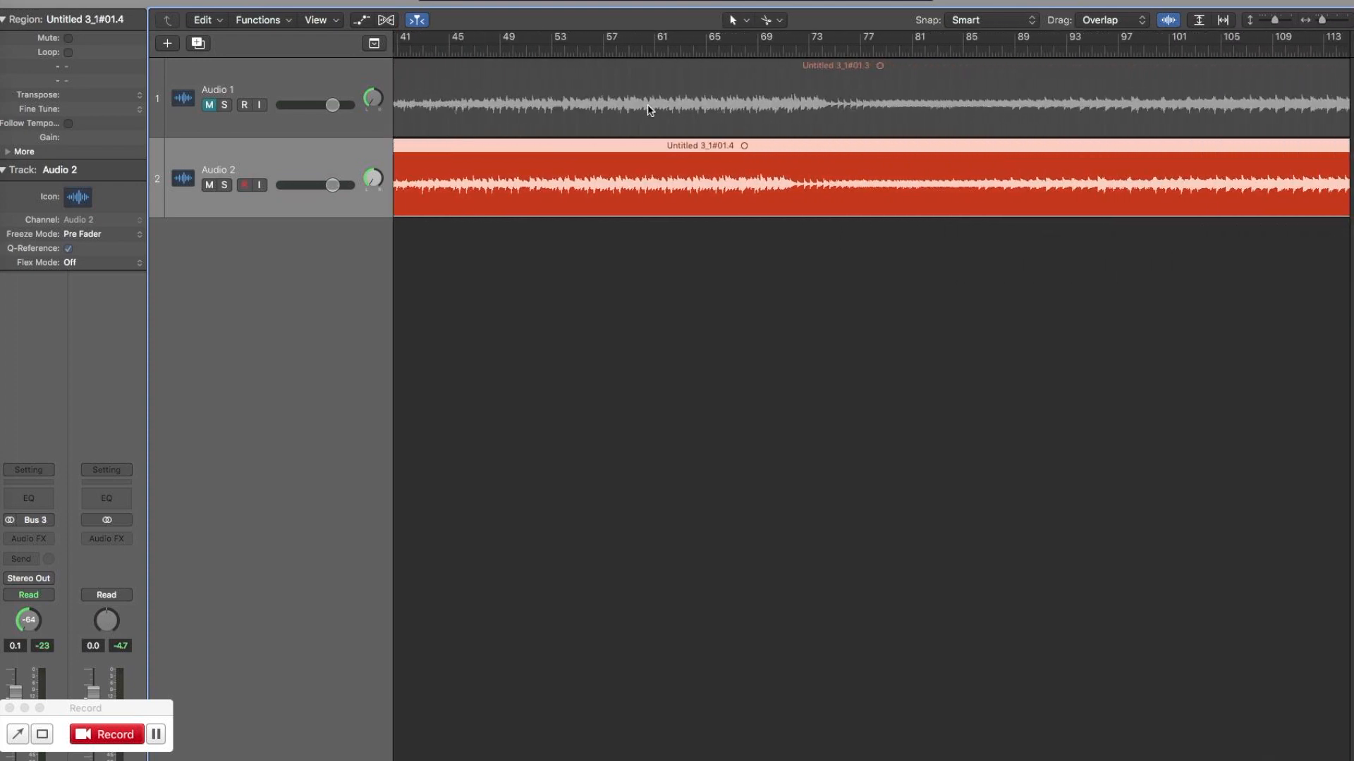
Play the Audio 2 region from about bar 61, then check its start at bar 2 and its end near bar 115.
left_click(656, 47)
key("space")
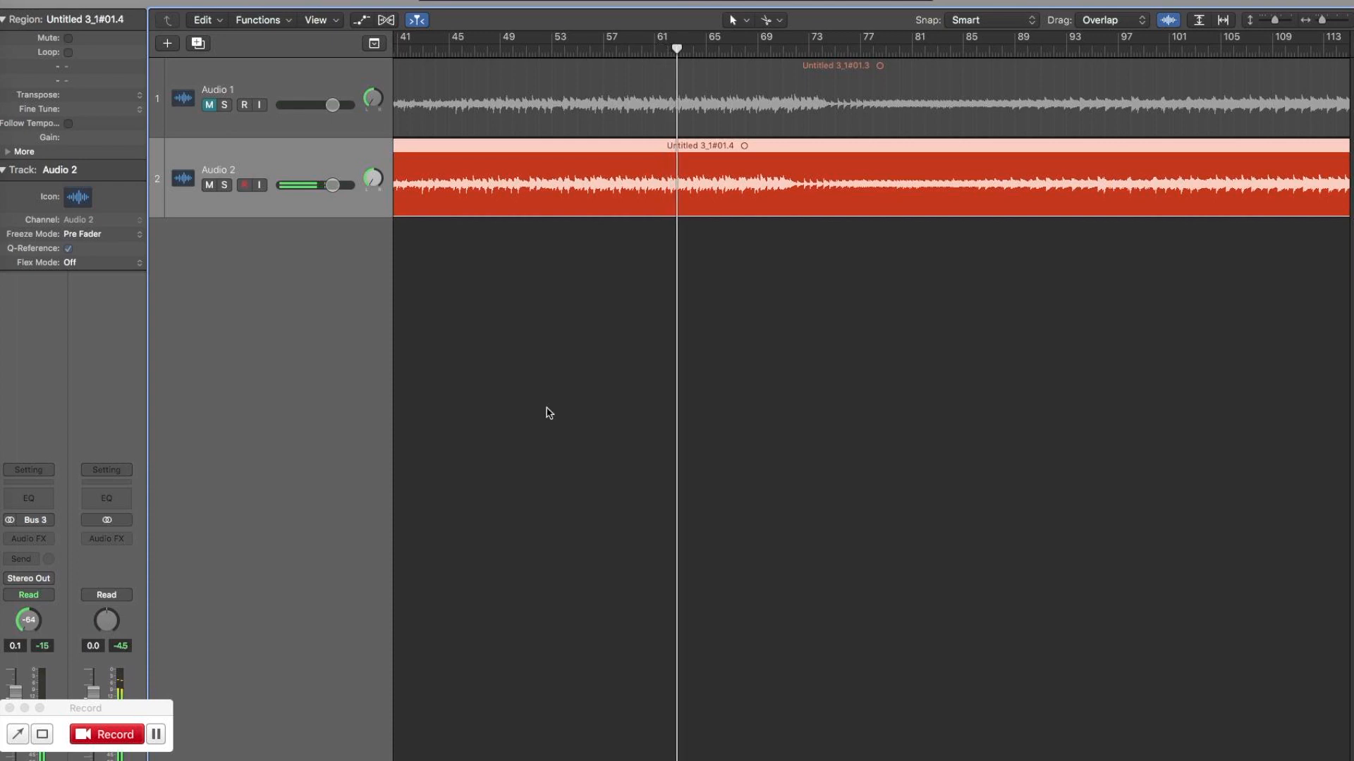
scroll(627, 337, "left", 10)
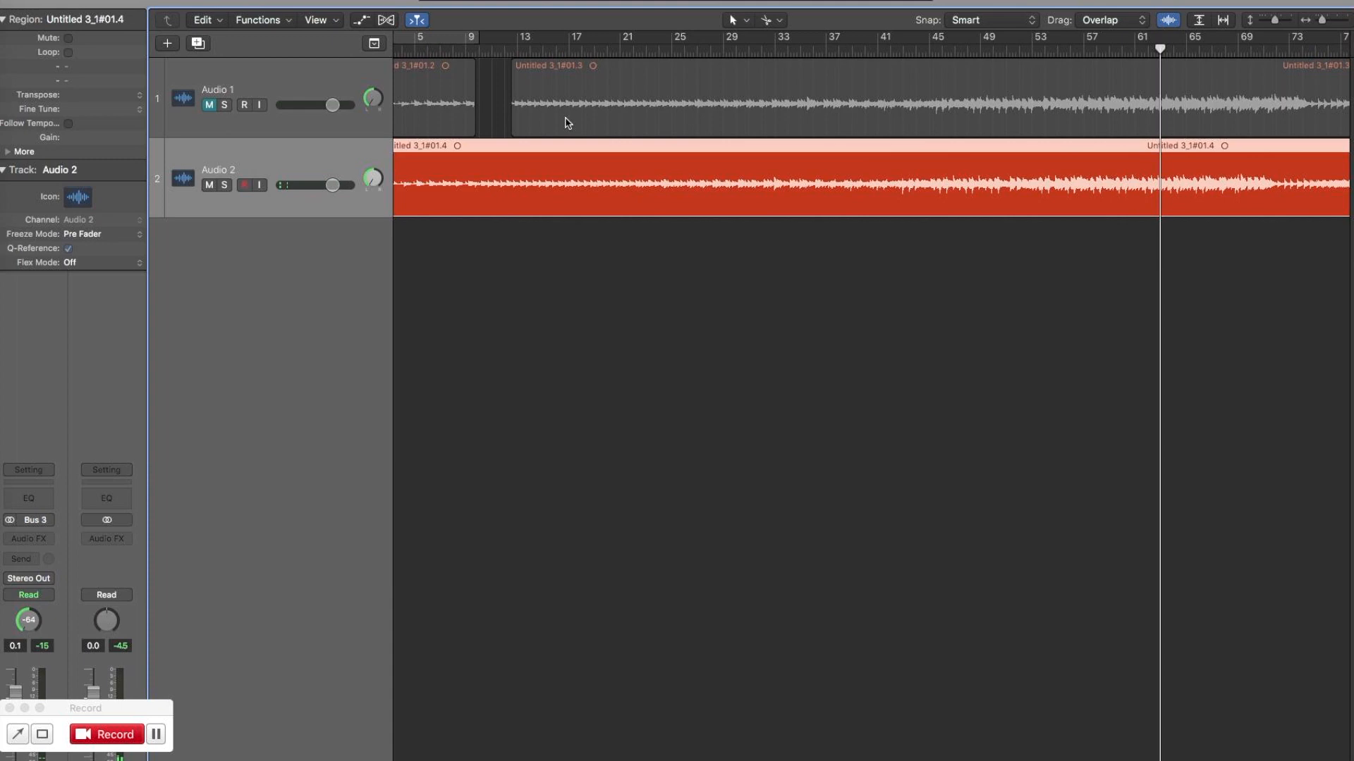
scroll(870, 395, "left", 2)
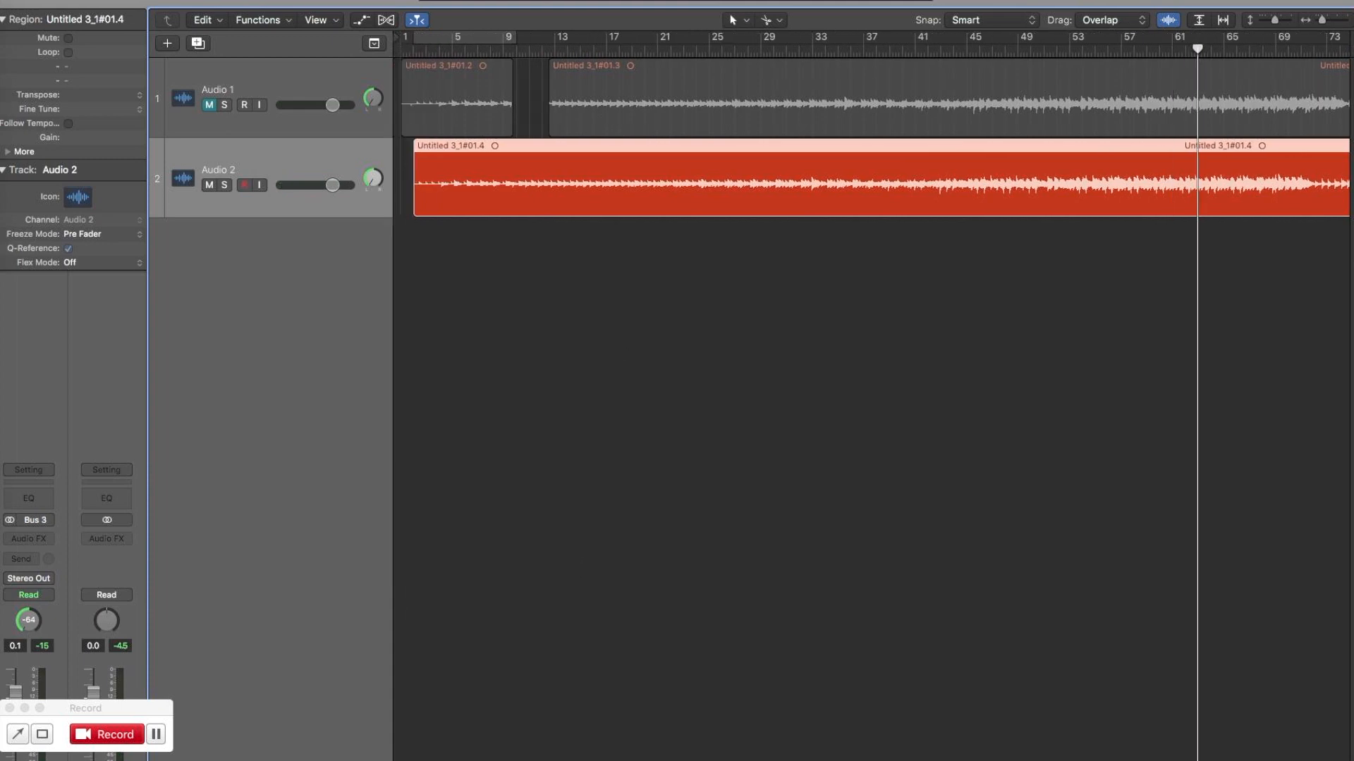
key("Return")
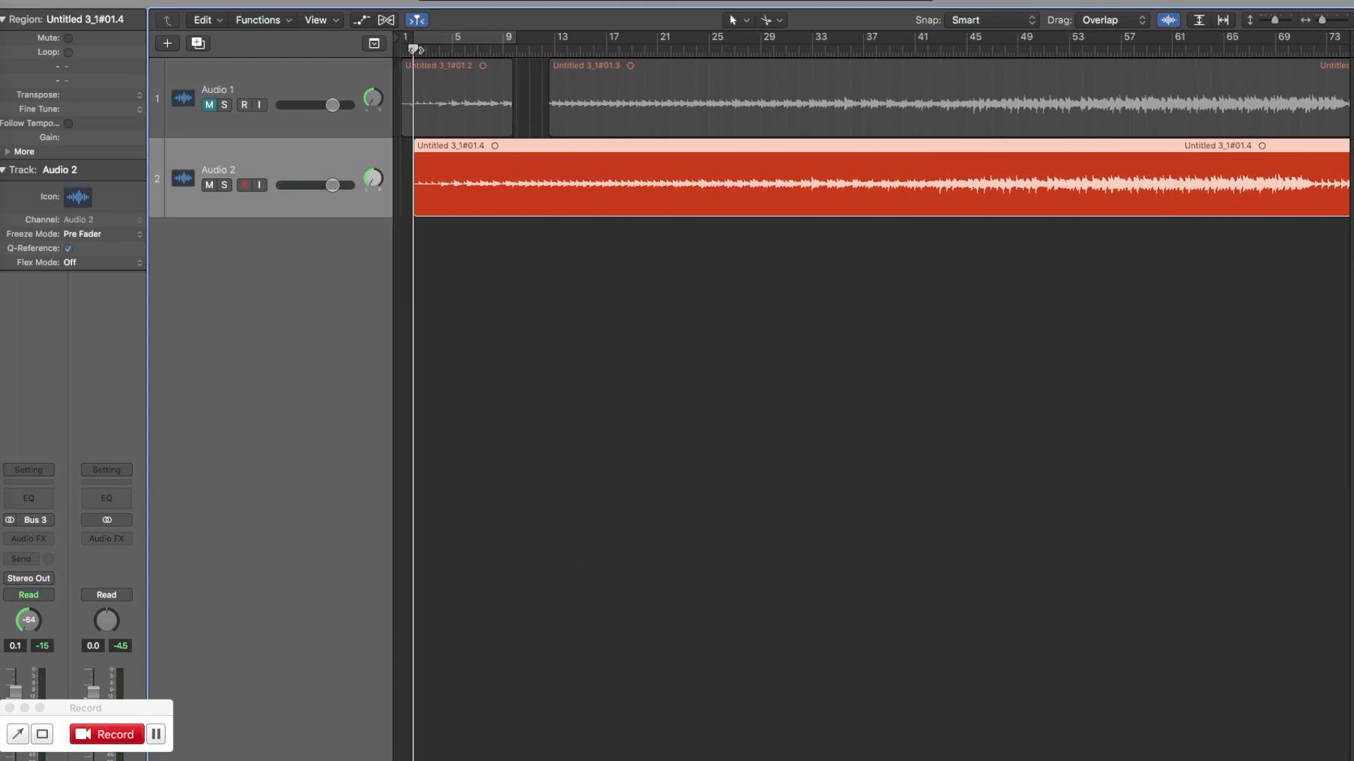
scroll(870, 395, "right", 15)
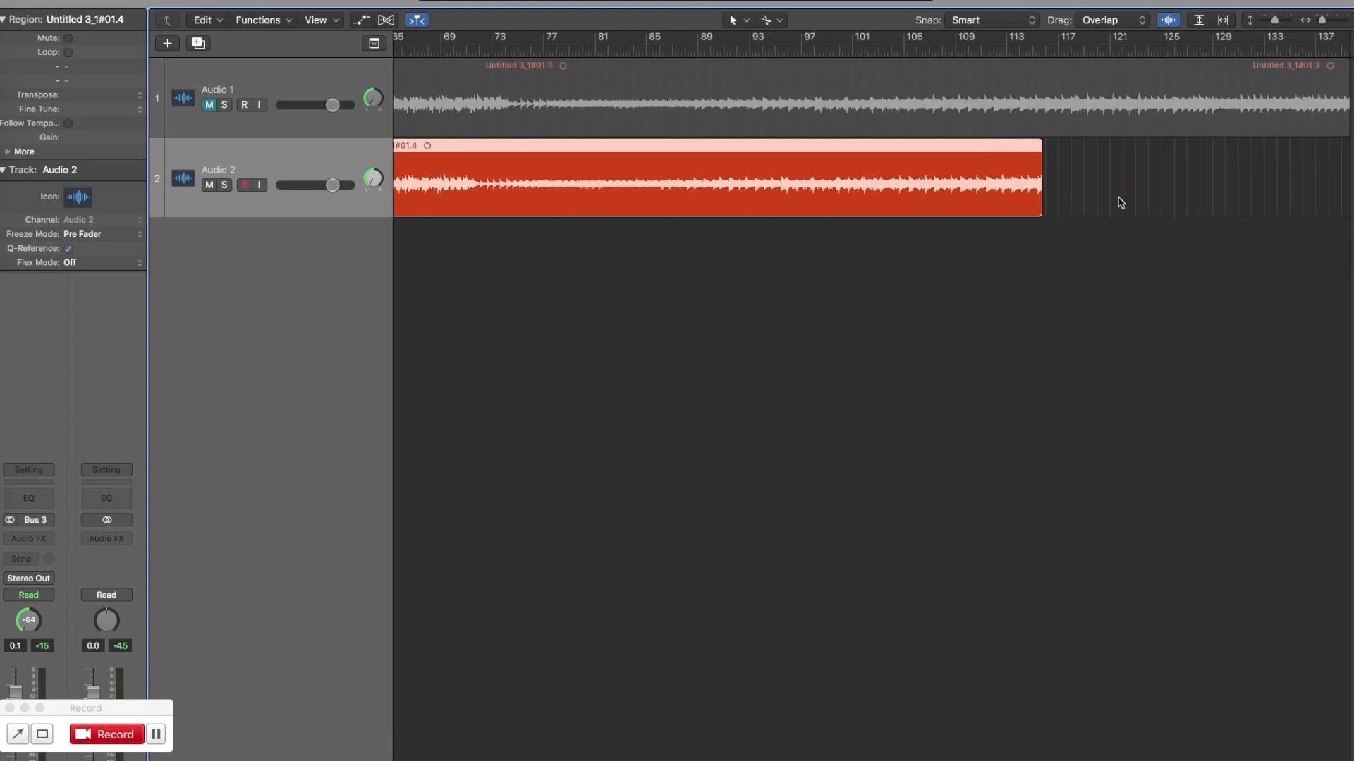
left_click(1034, 48)
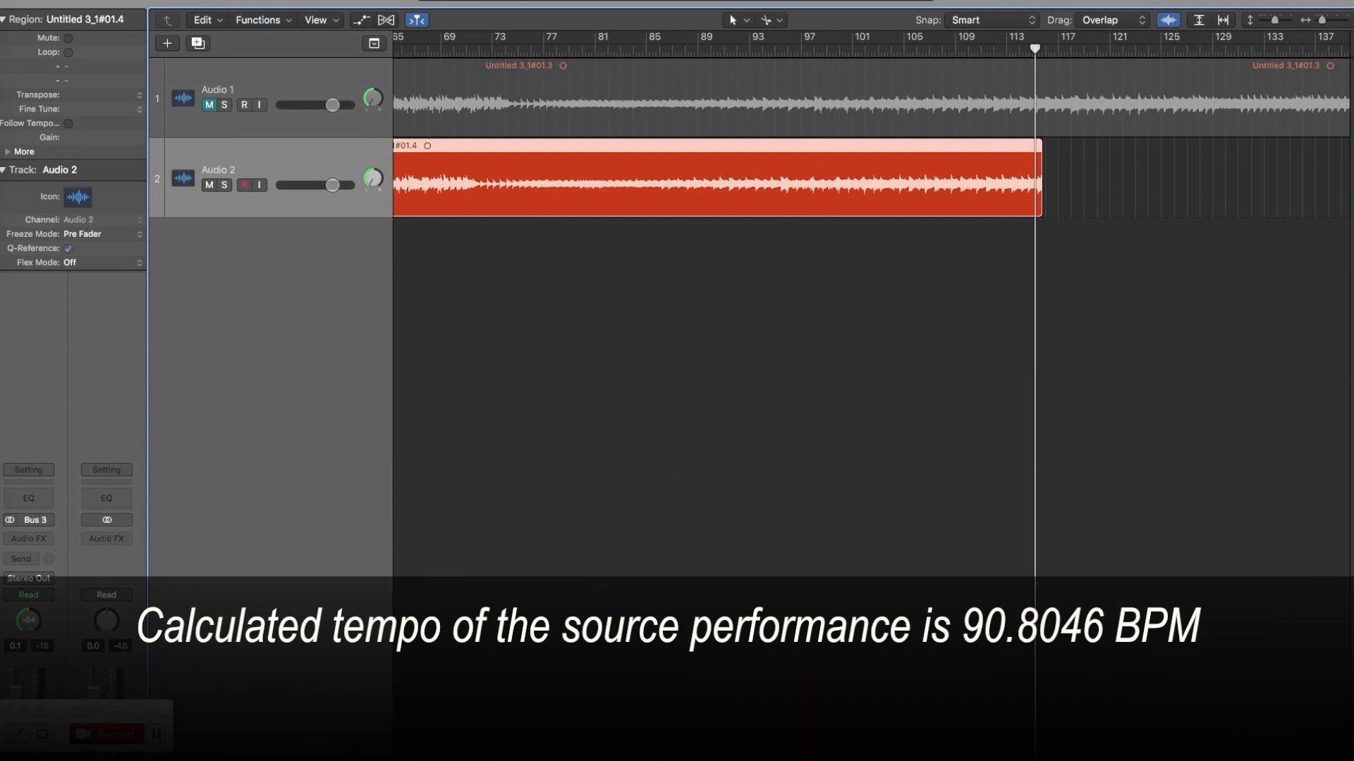
Play the Audio 2 region from about bars 65, 57, 45, 37 and 33 to check how its timing follows the tempo.
scroll(726, 362, "left", 12)
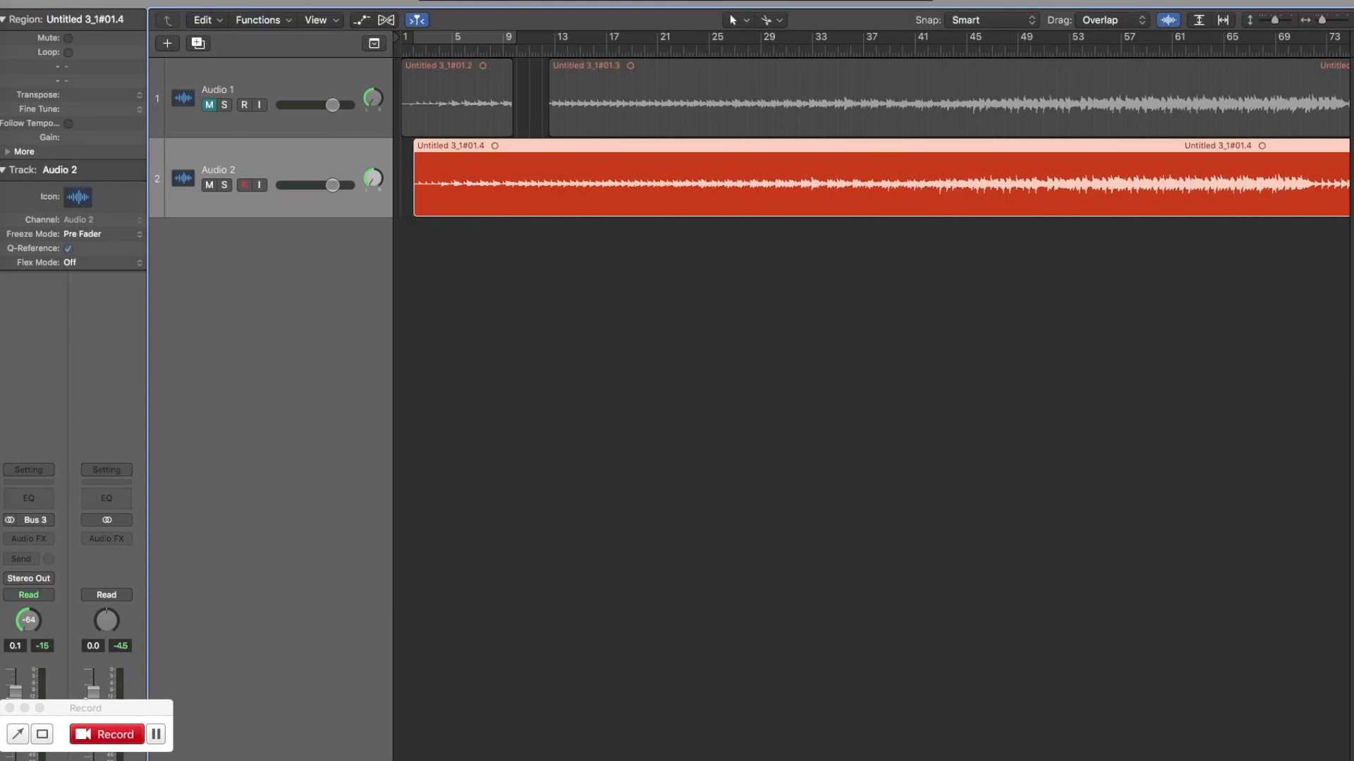
scroll(870, 123, "right", 10)
scroll(820, 411, "right", 2)
left_click(847, 50)
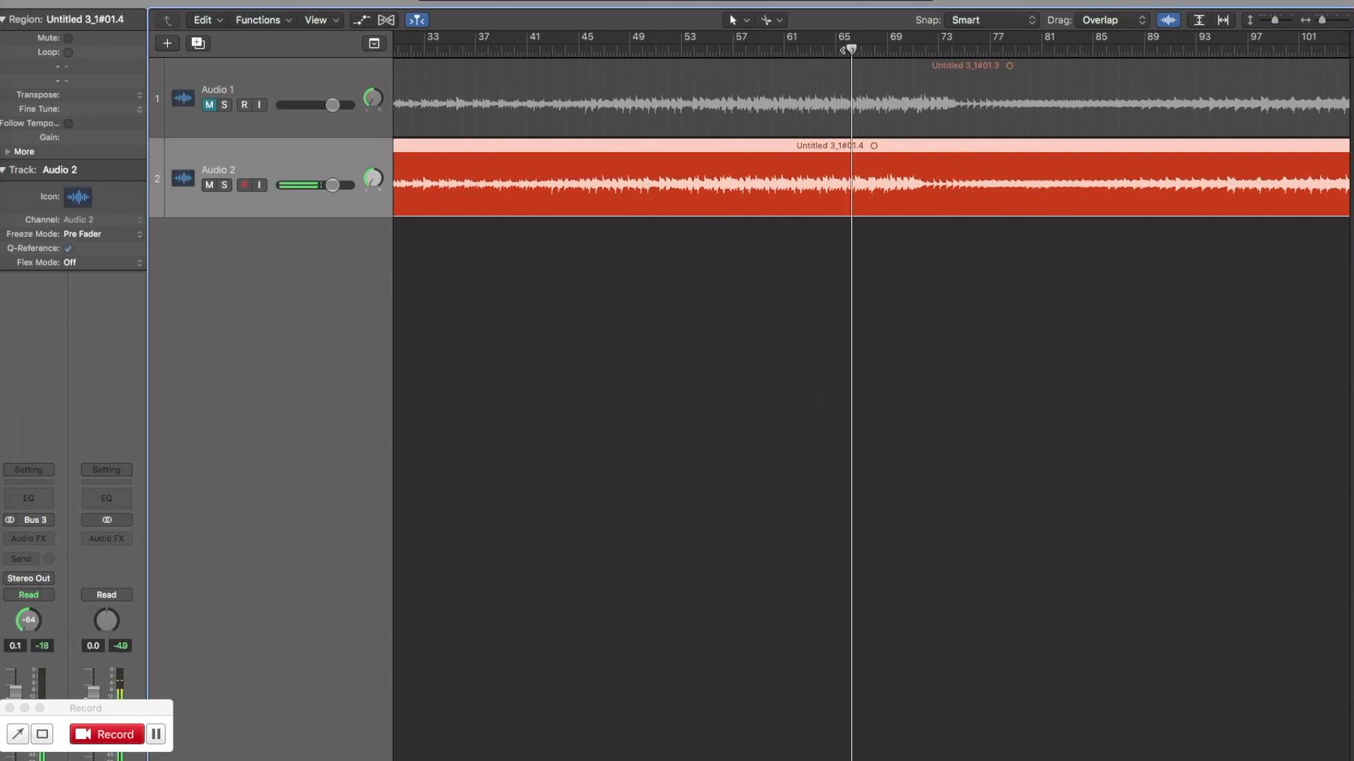
left_click(736, 50)
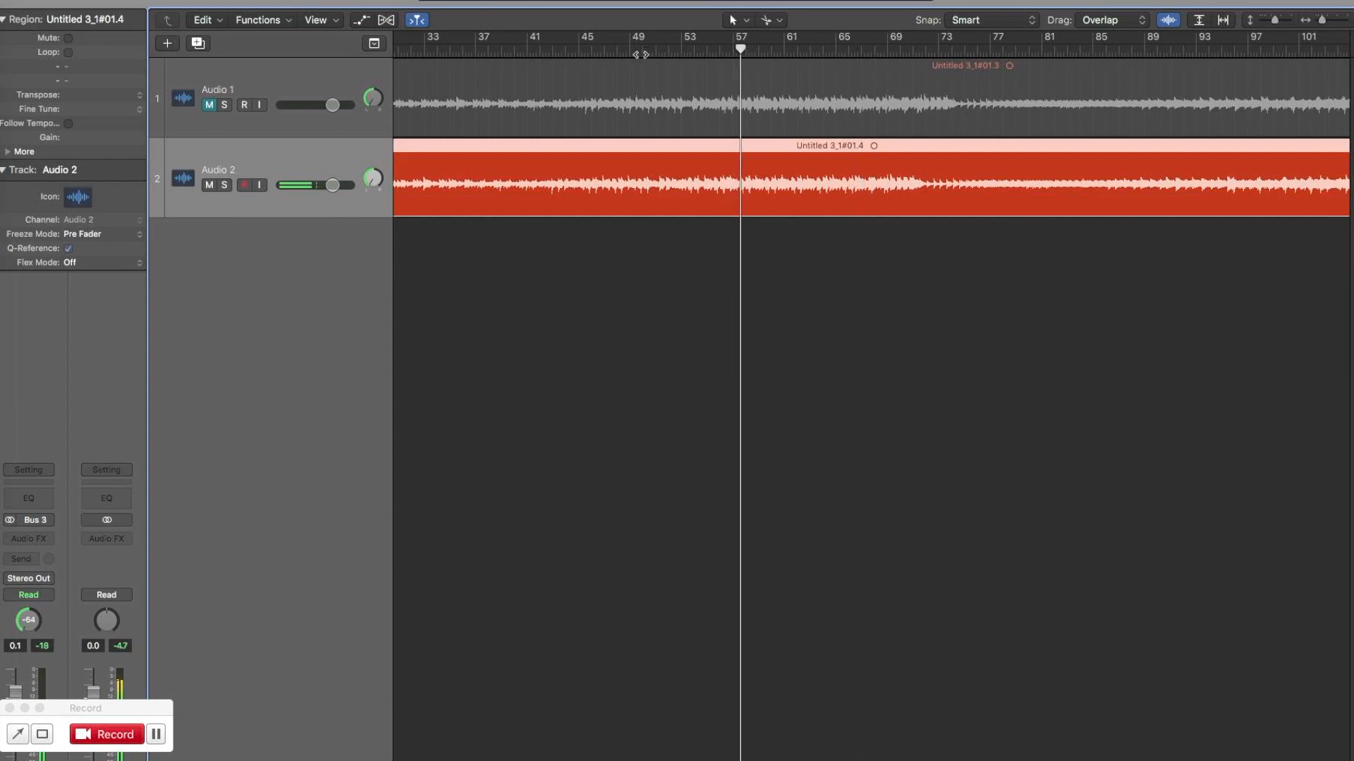
left_click(580, 49)
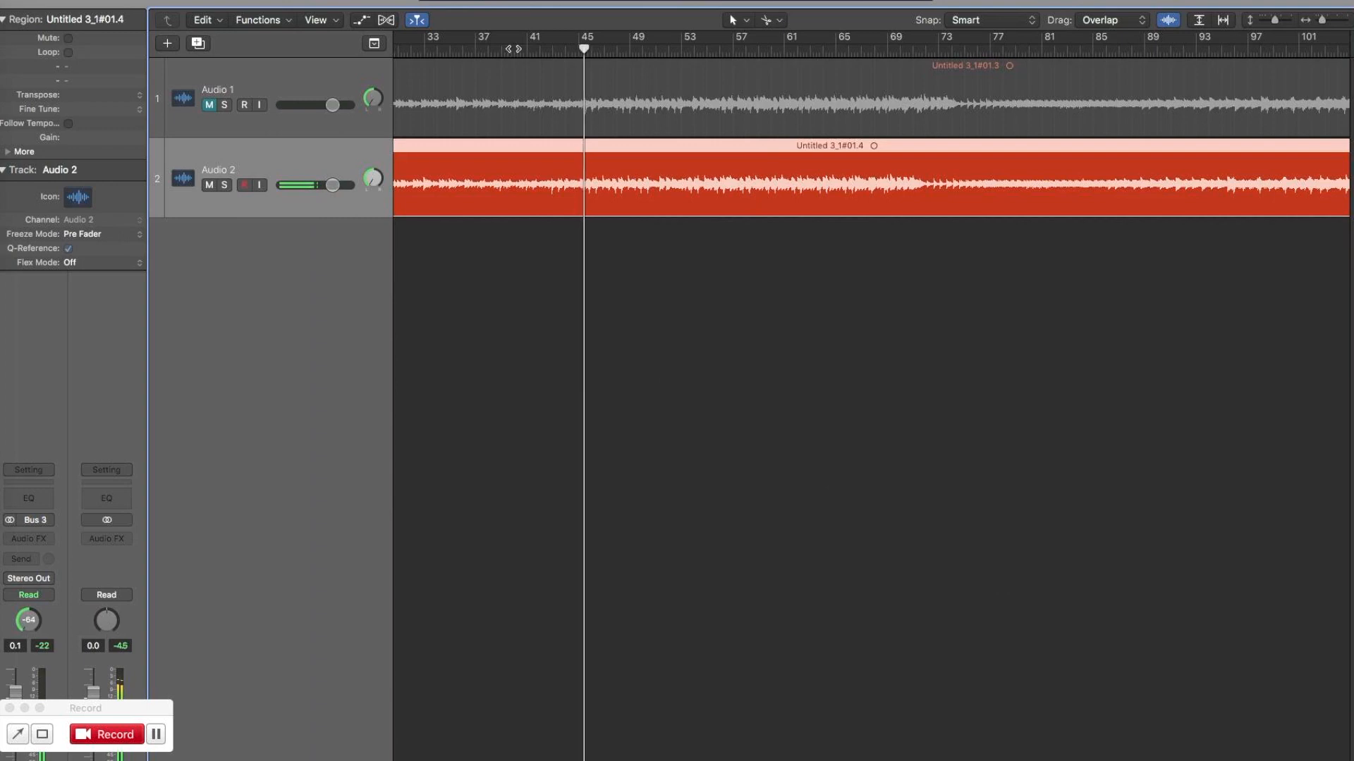
left_click(478, 48)
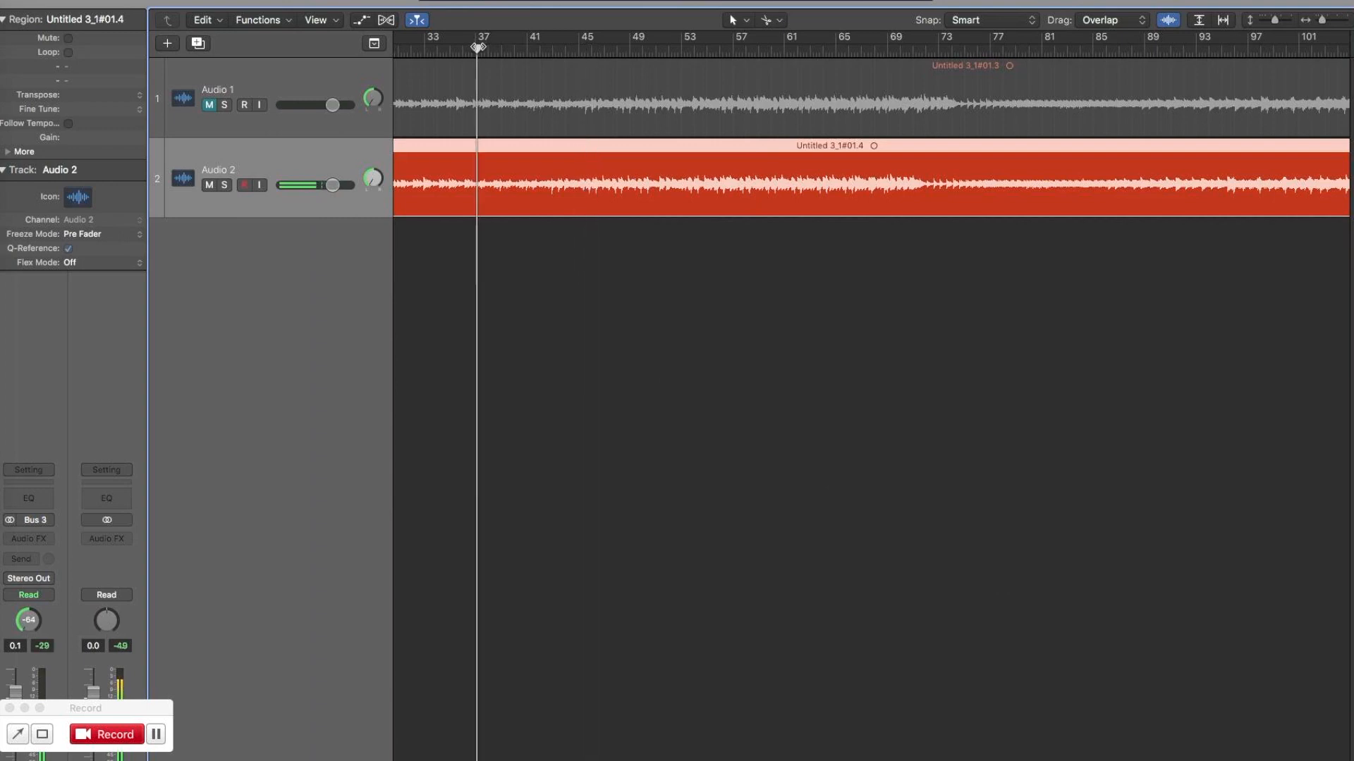
left_click(424, 49)
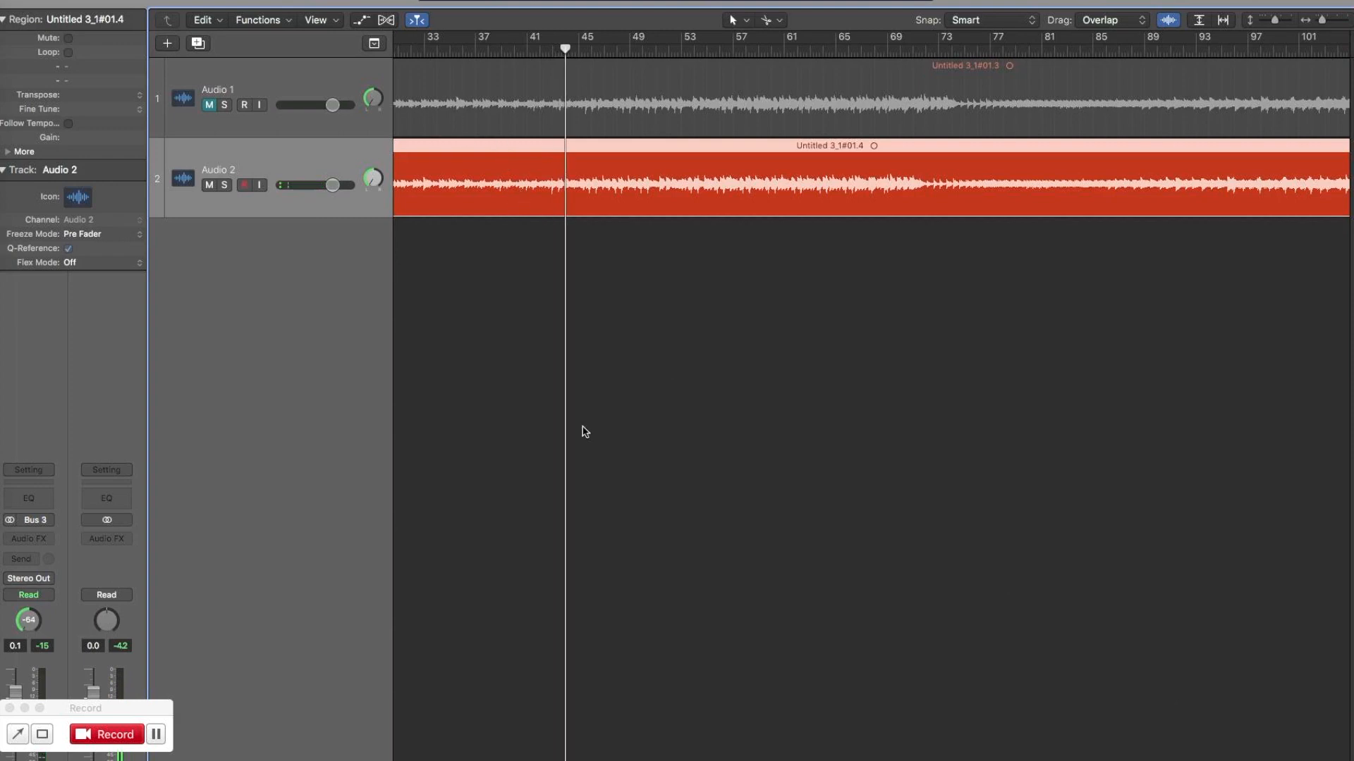
Move the Audio 2 region back to start at bar 1 and play it from the beginning of the project.
scroll(871, 394, "left", 10)
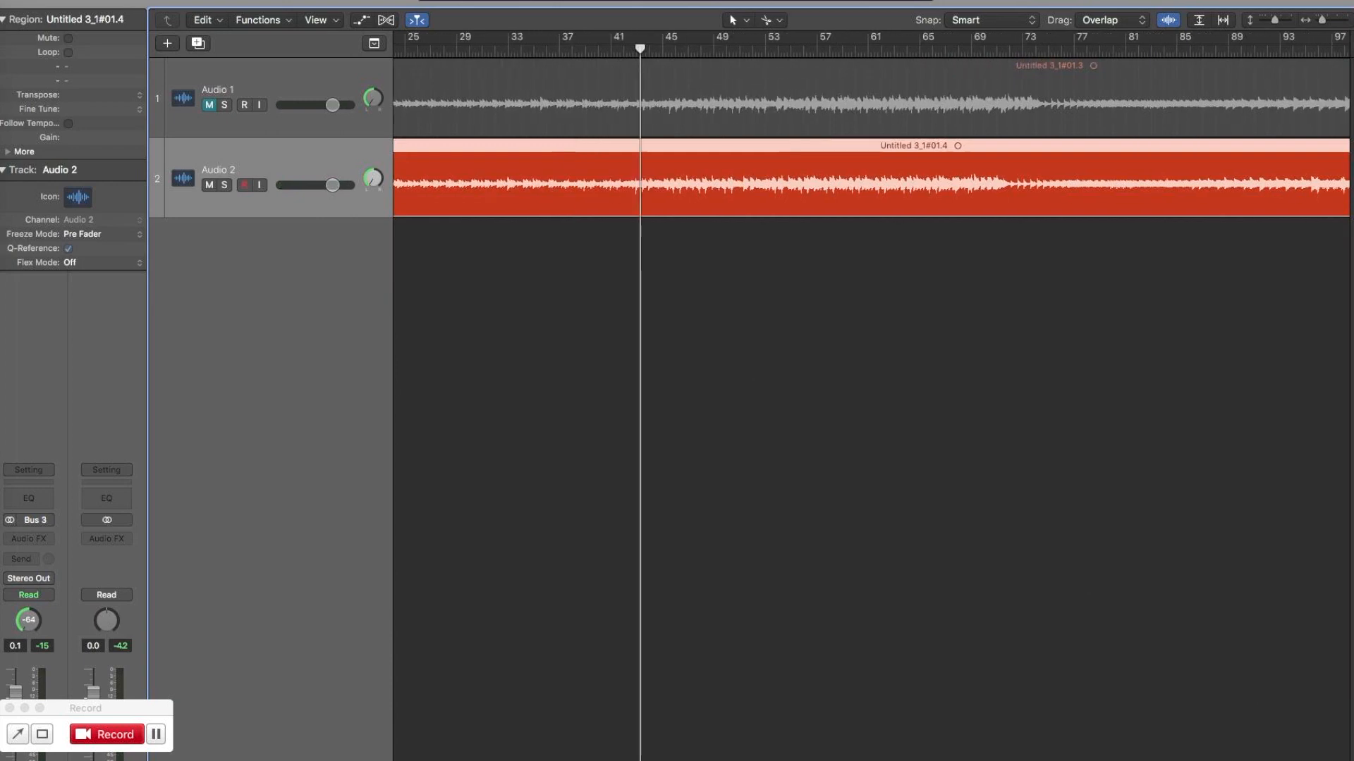
key("Return")
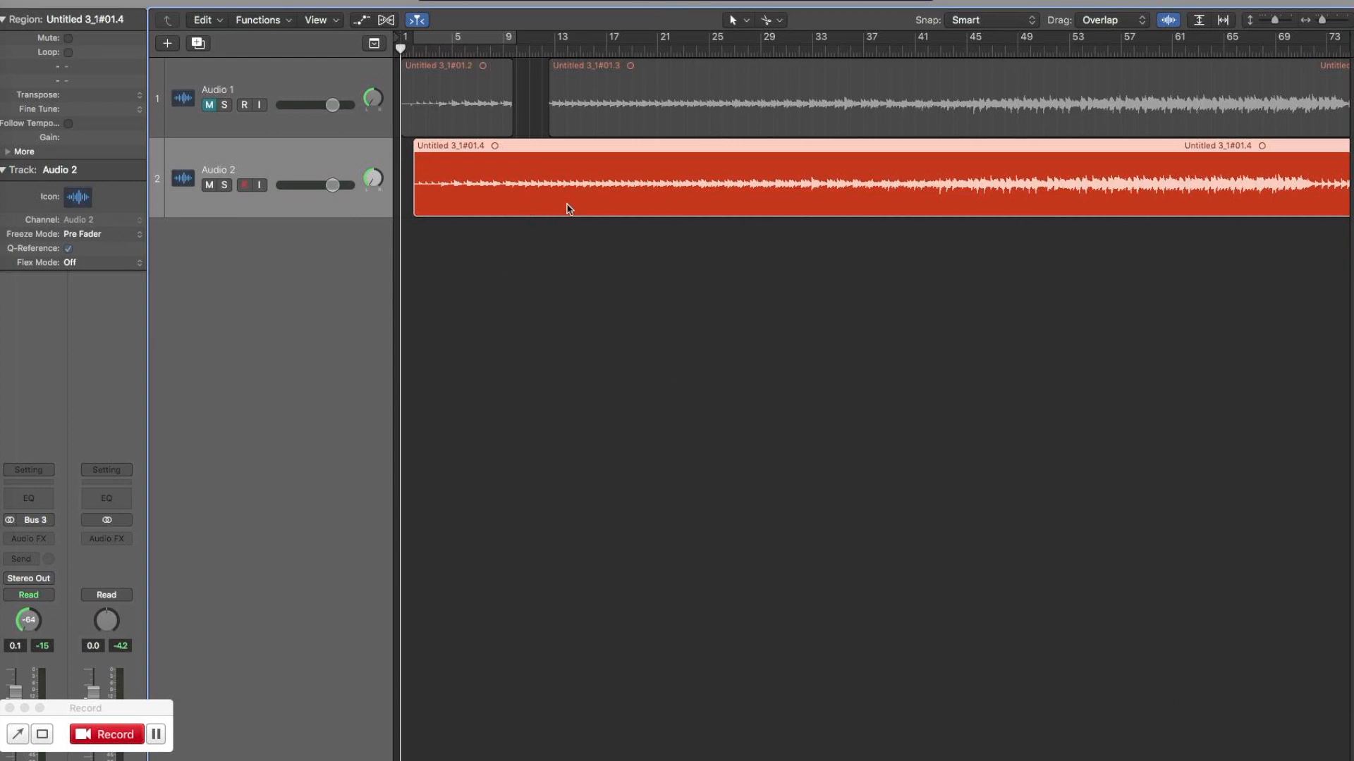
left_click(724, 402)
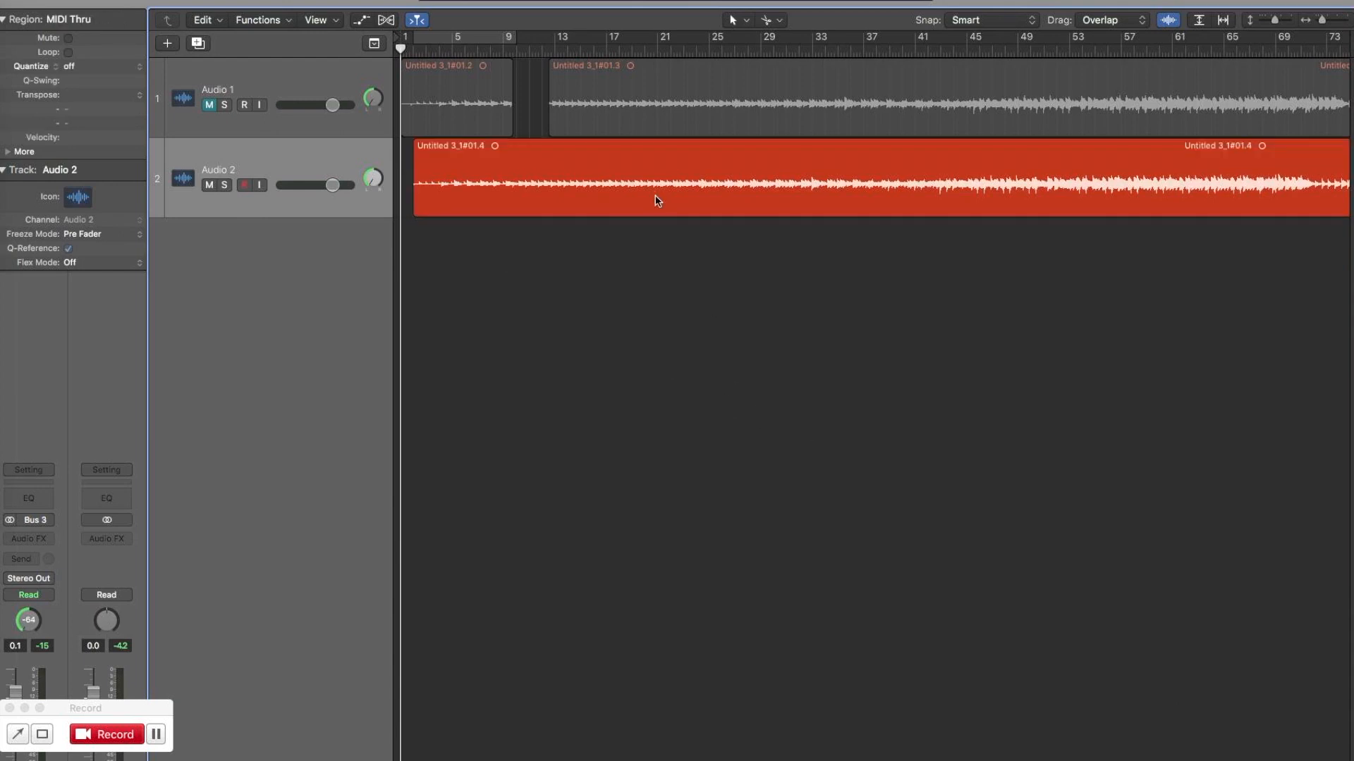
left_click(669, 155)
left_click_drag(670, 150, 648, 148)
key("space")
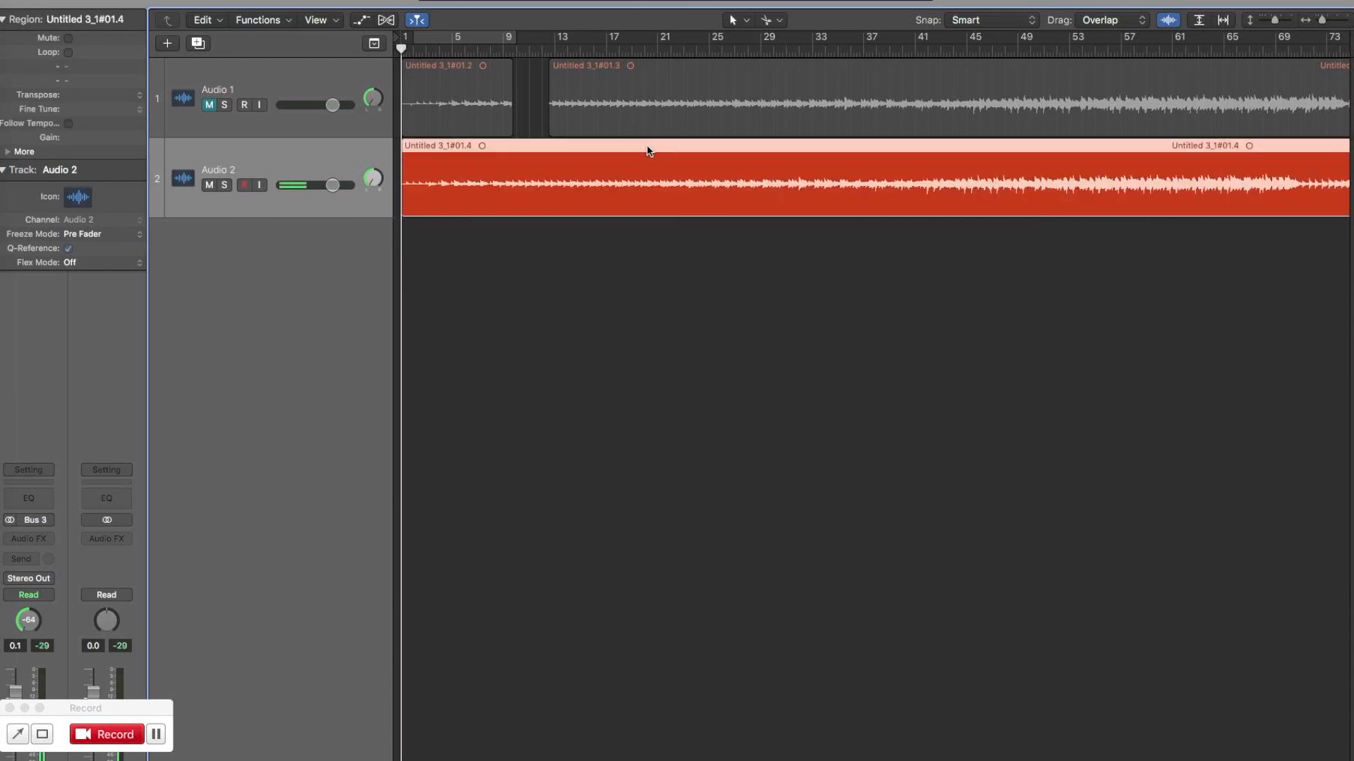
Examine the waveforms of both audio tracks against the bar lines in roughly bars 1 to 9 during playback.
key("super+Down")
key("super+Down")
key("super+Down")
key("super+Down")
key("super+Down")
key("super+Down")
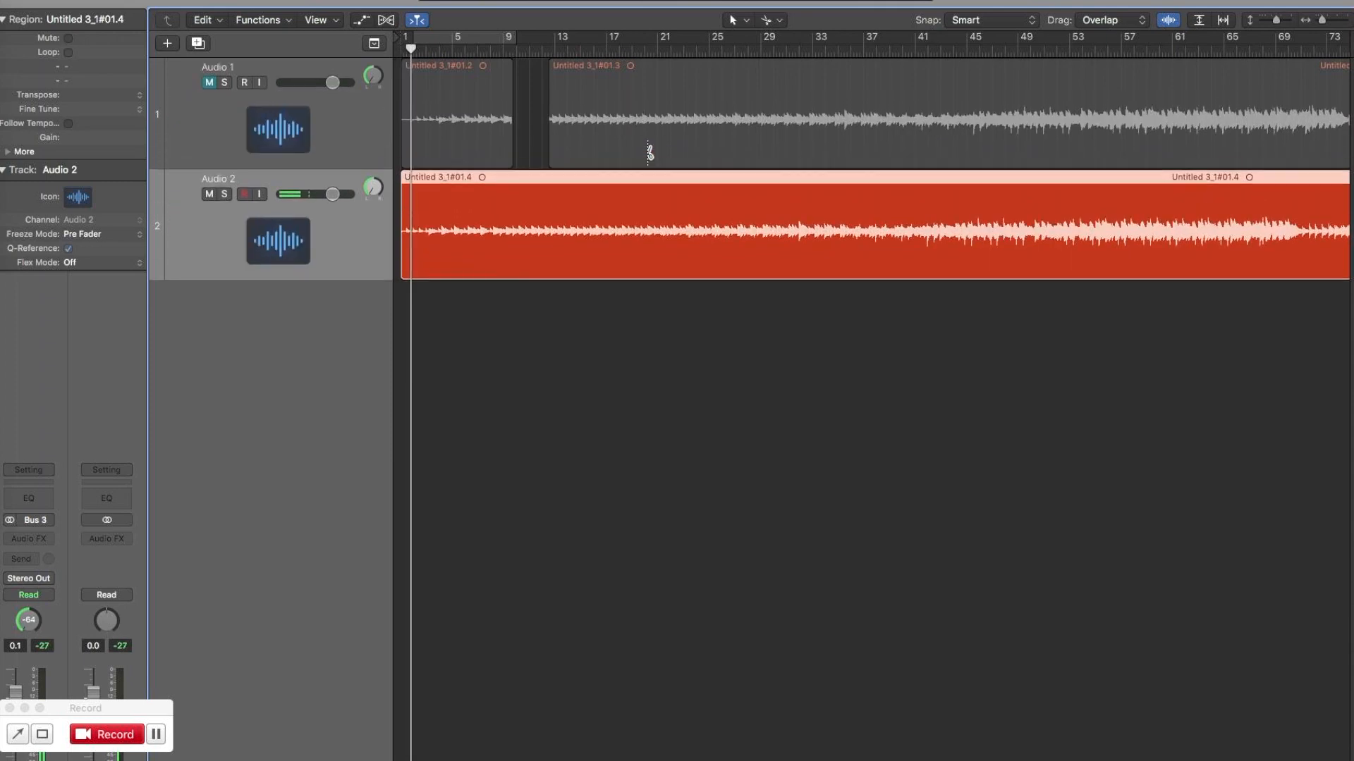
key("super+Right")
key("super+Right")
key("super+Right")
key("super+Right")
key("super+Right")
key("super+Right")
key("super+Down")
key("super+Down")
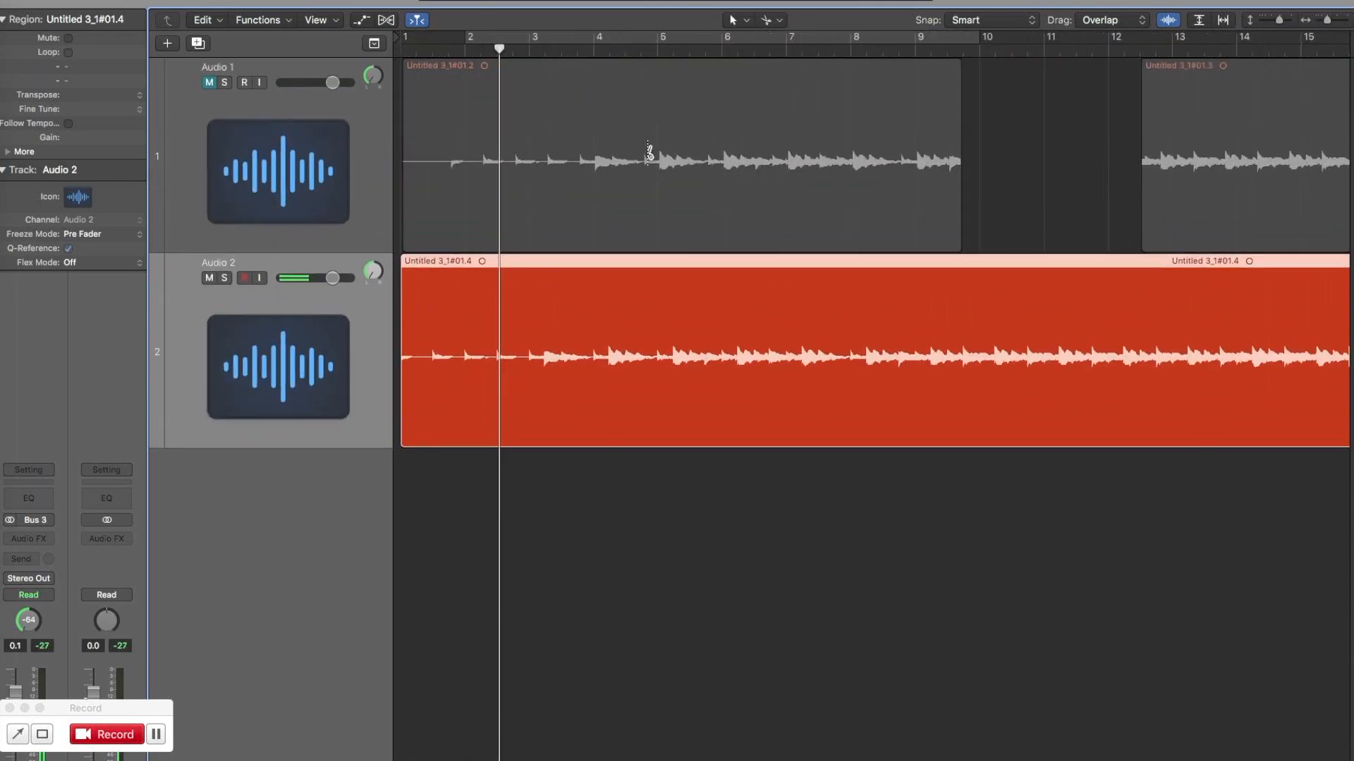
key("super+Right")
key("super+Right")
key("super+Down")
key("super+Down")
key("super+Right")
key("super+Right")
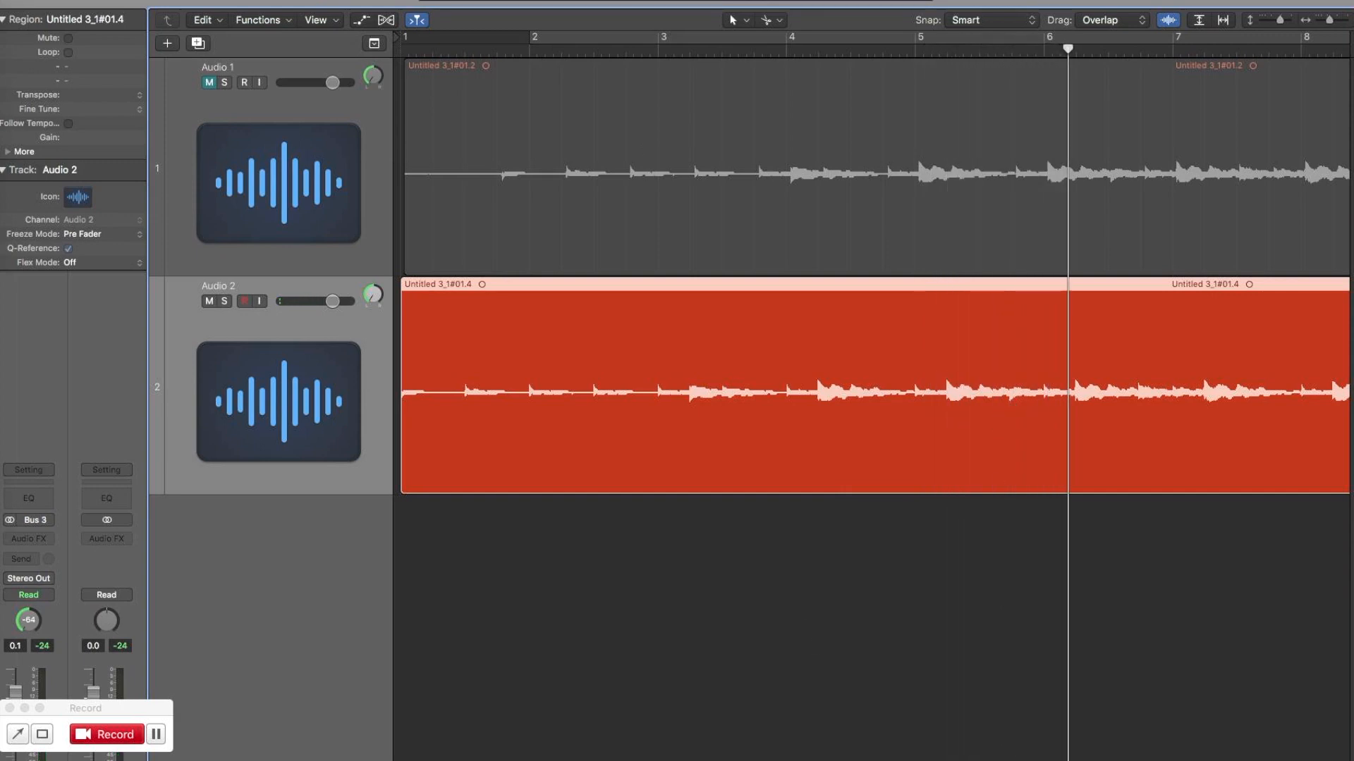
scroll(871, 275, "right", 5)
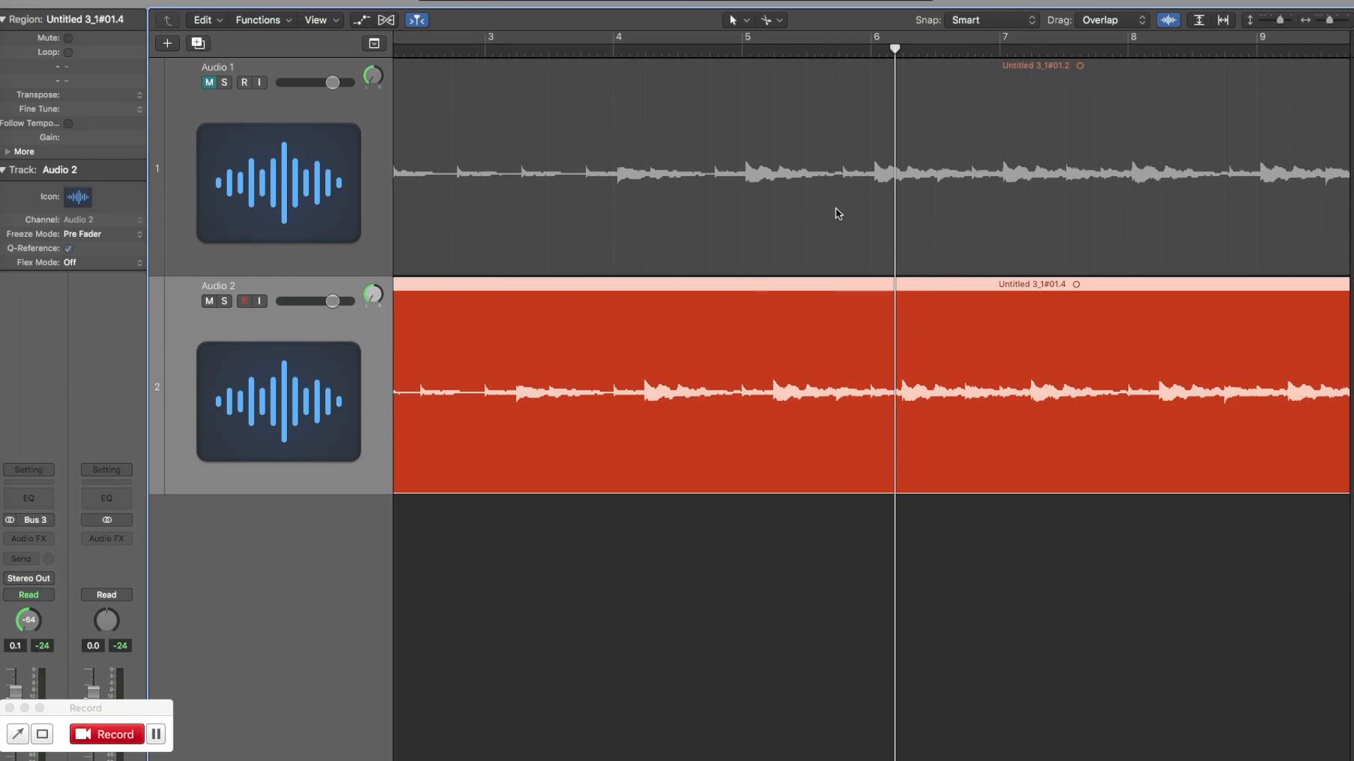
Play from bar 3 and split the Audio 2 region at about bars 5 and 8.
left_click(484, 53)
key("space")
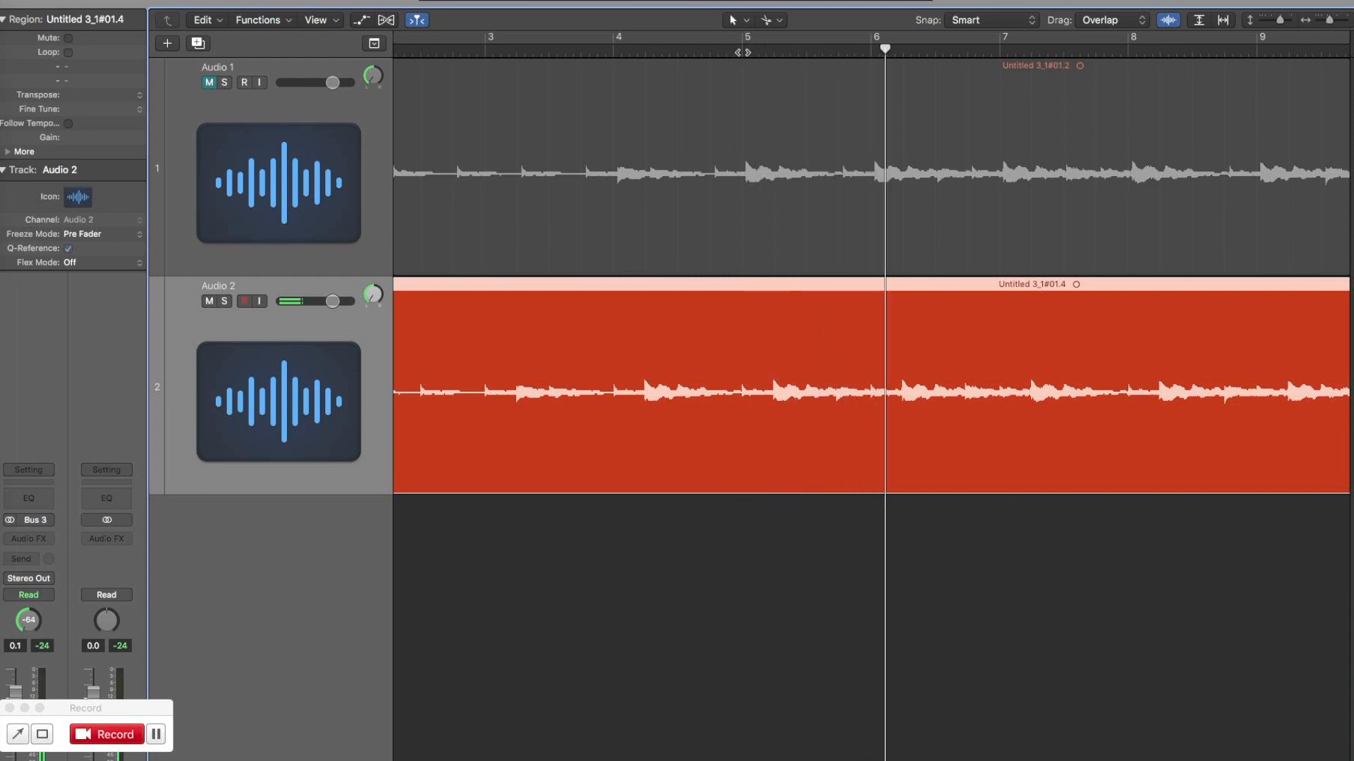
left_click(744, 337)
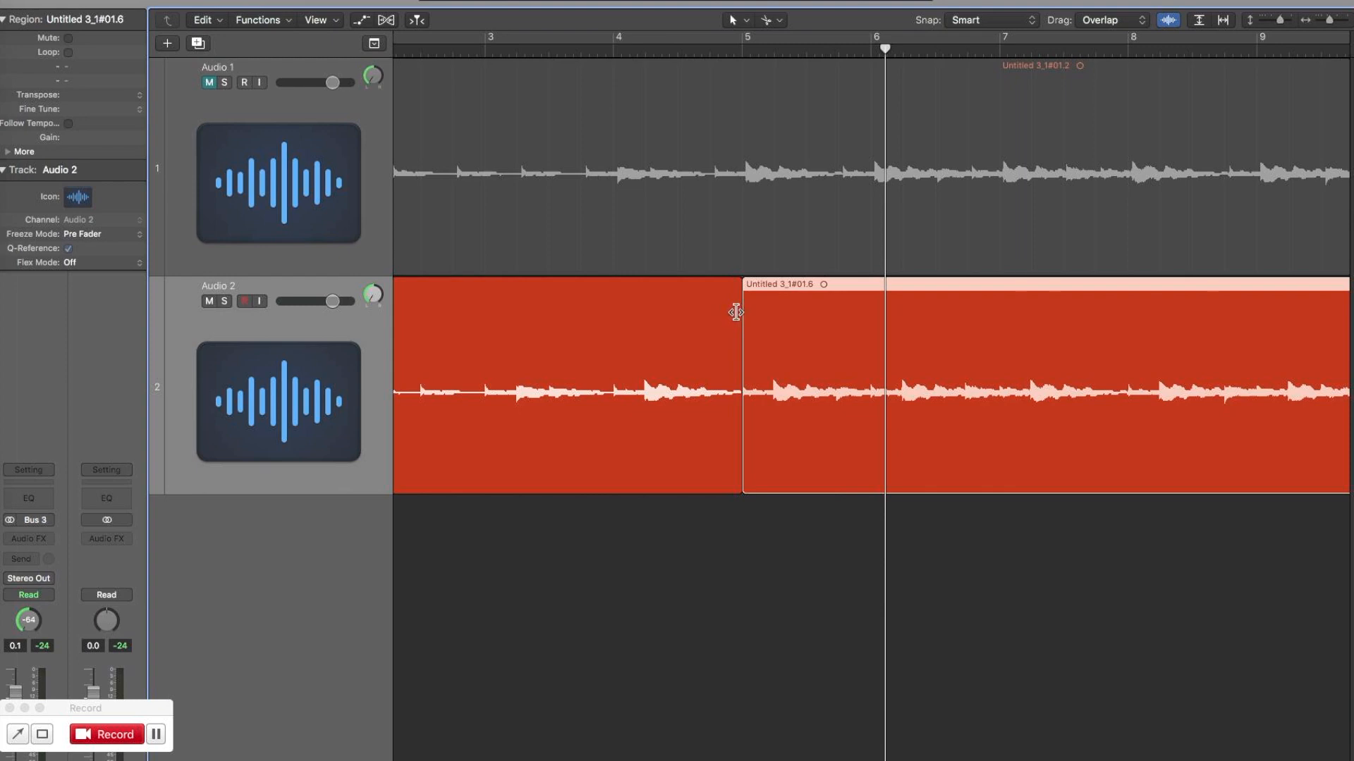
key("space")
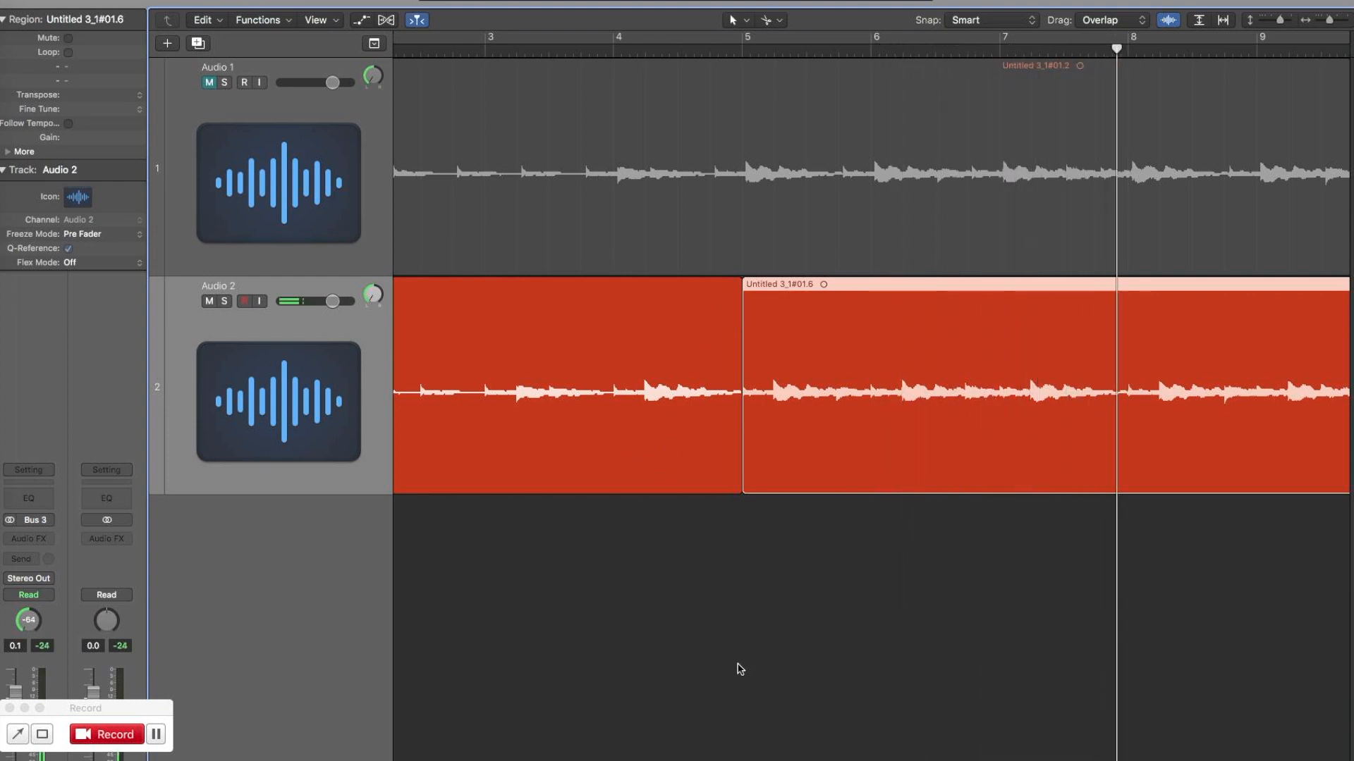
key("space")
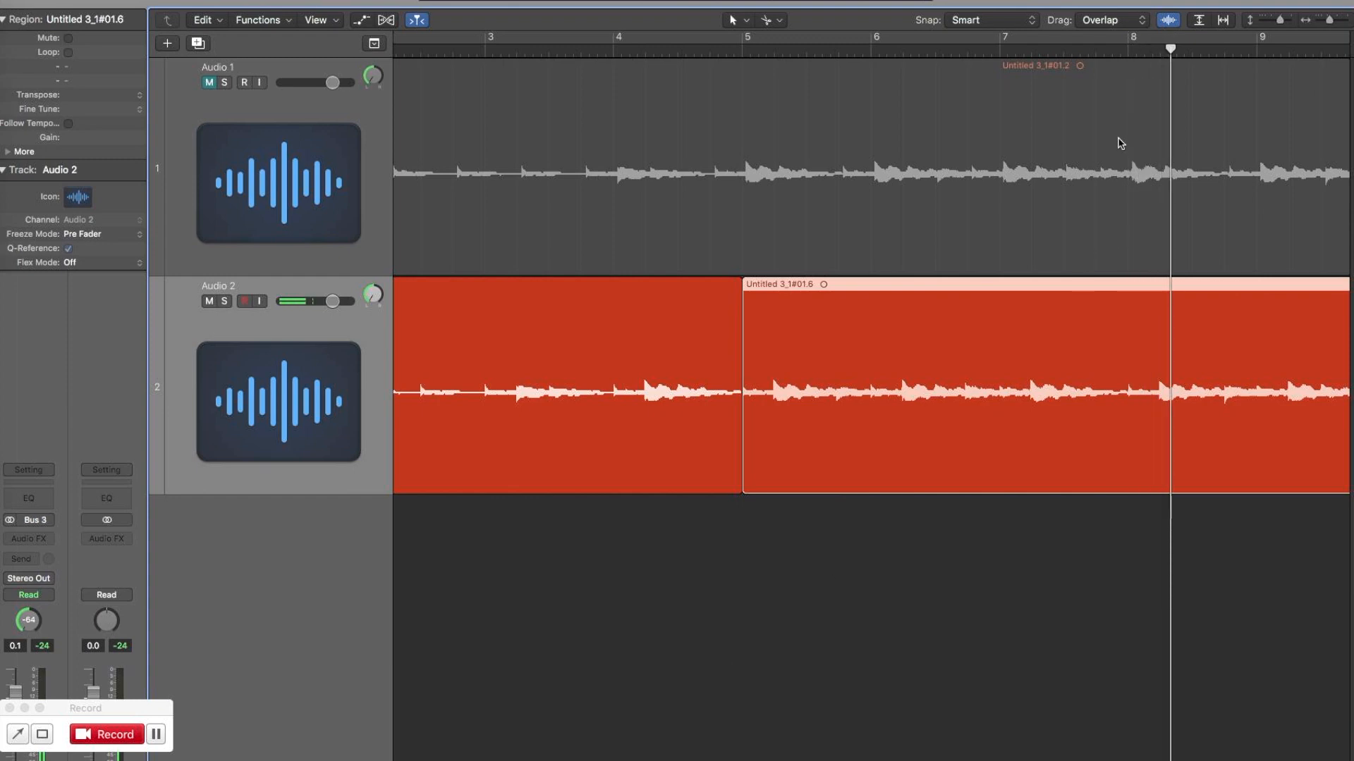
left_click(1133, 331)
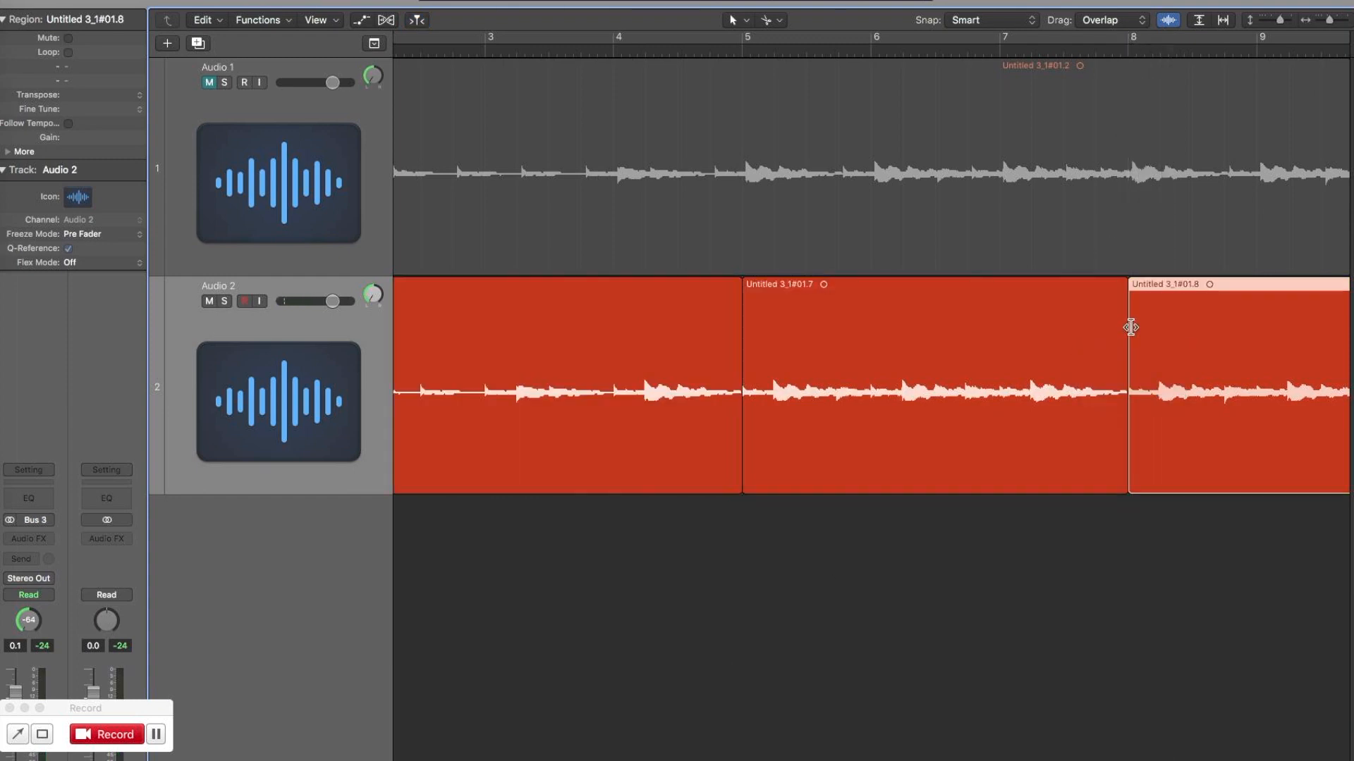
Delete the Audio 2 section between bars 5 and 8 and move the region after it to bar 5.
left_click(1064, 321)
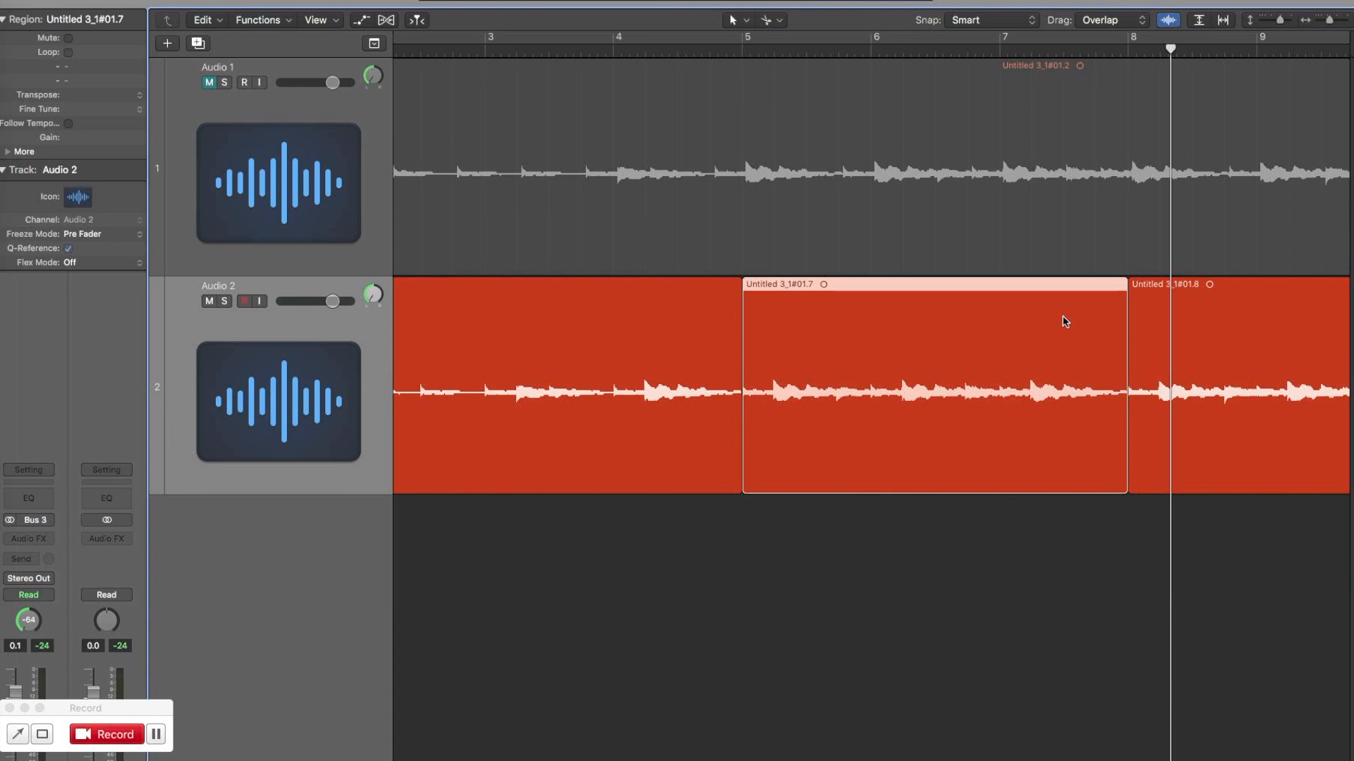
key("Delete")
left_click_drag(1239, 296, 858, 326)
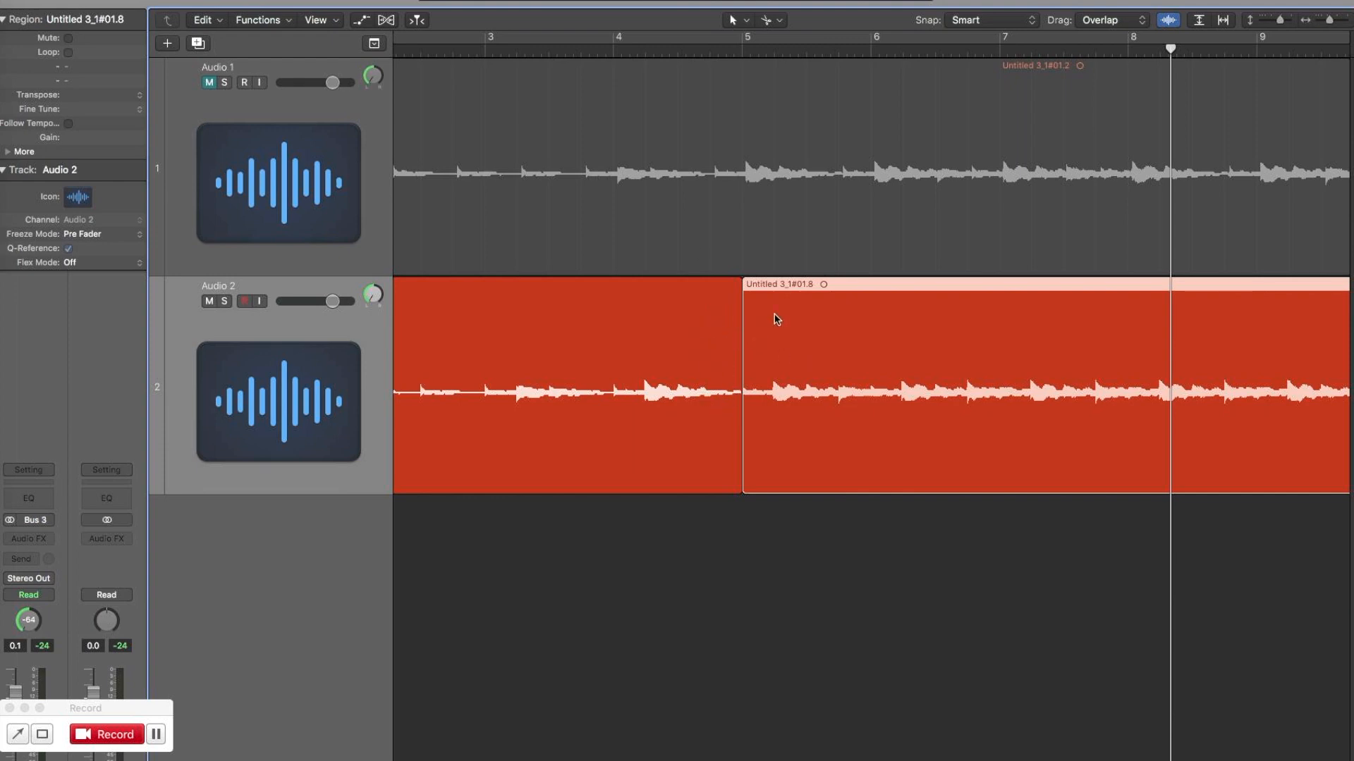
Play Audio 2 from bar 4 to check the join at bar 5.
left_click(613, 51)
key("space")
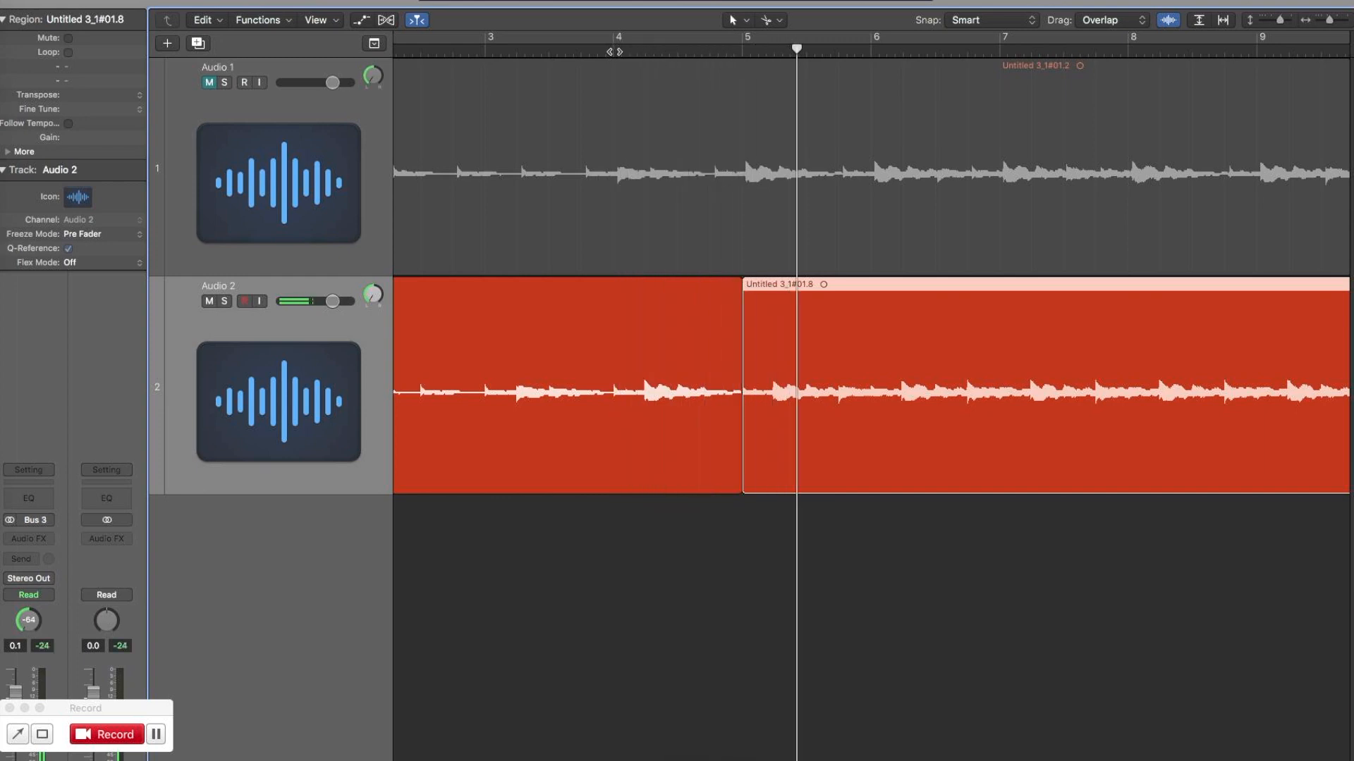
key("space")
Select both Audio 2 regions at the bar 5 join and give them an X (Crossfade) fade-out with a length of 2.
left_click_drag(674, 543, 804, 411)
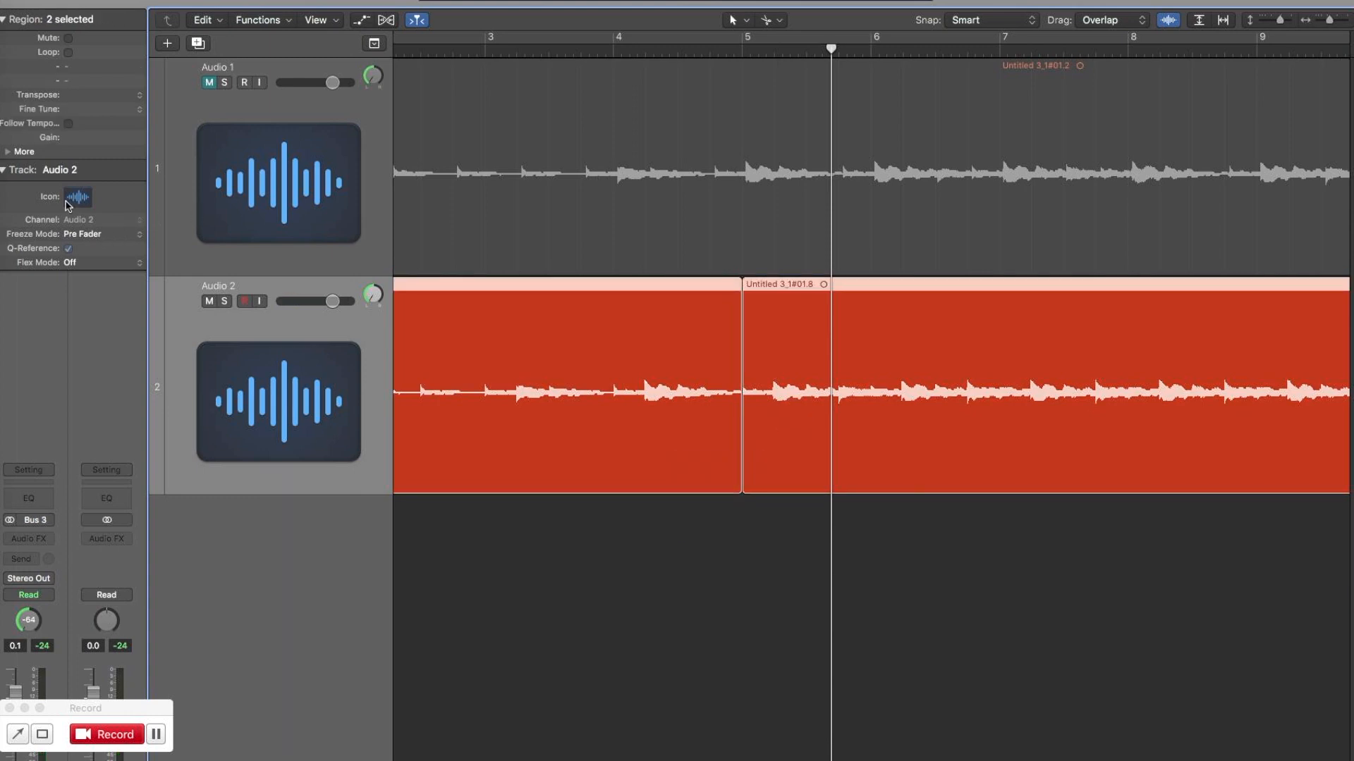
left_click(8, 152)
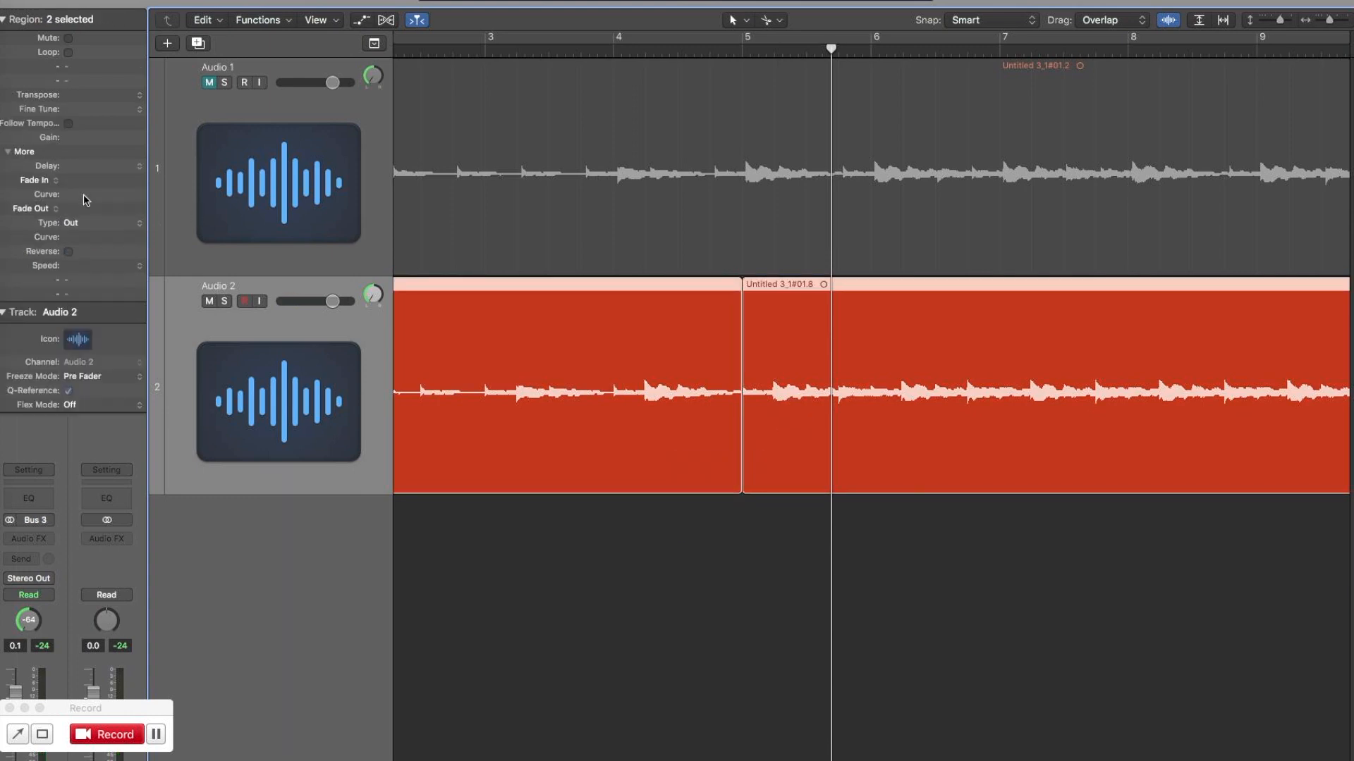
left_click(95, 224)
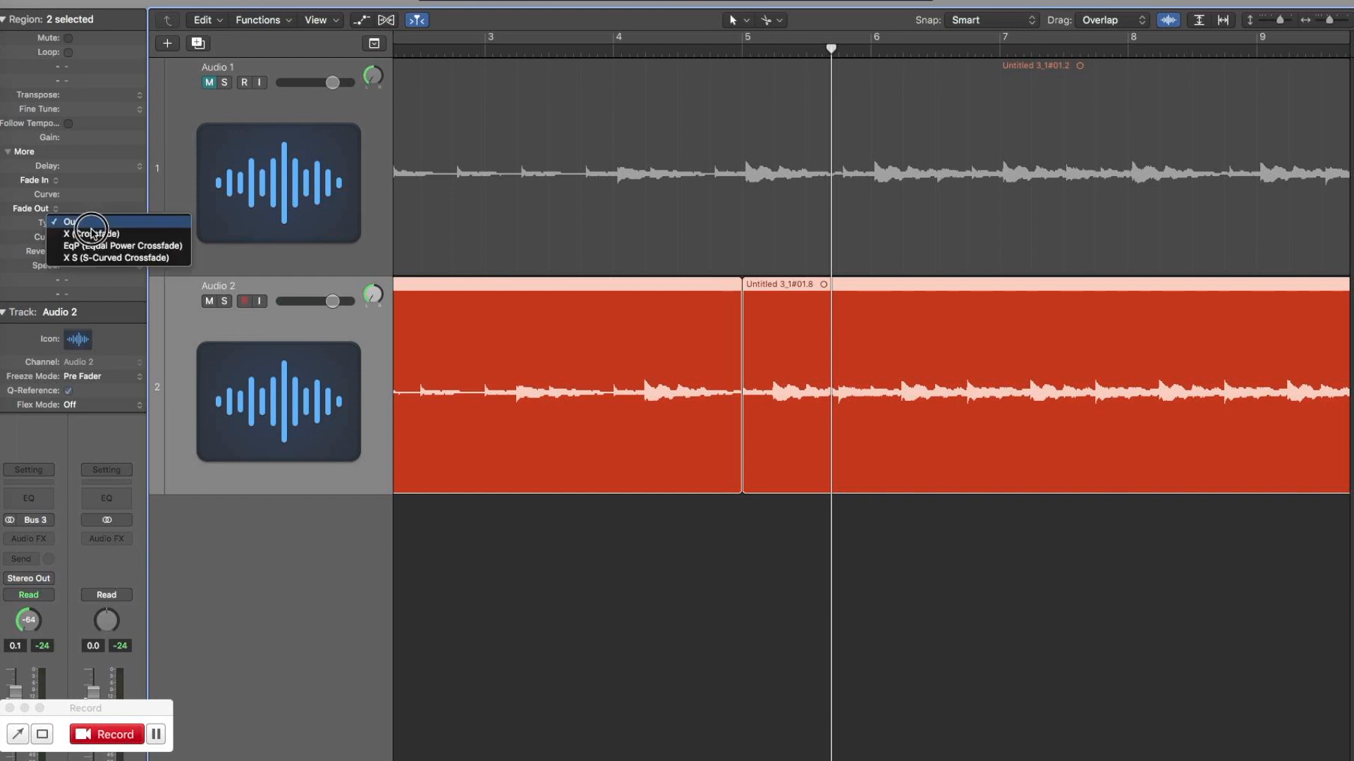
left_click(90, 237)
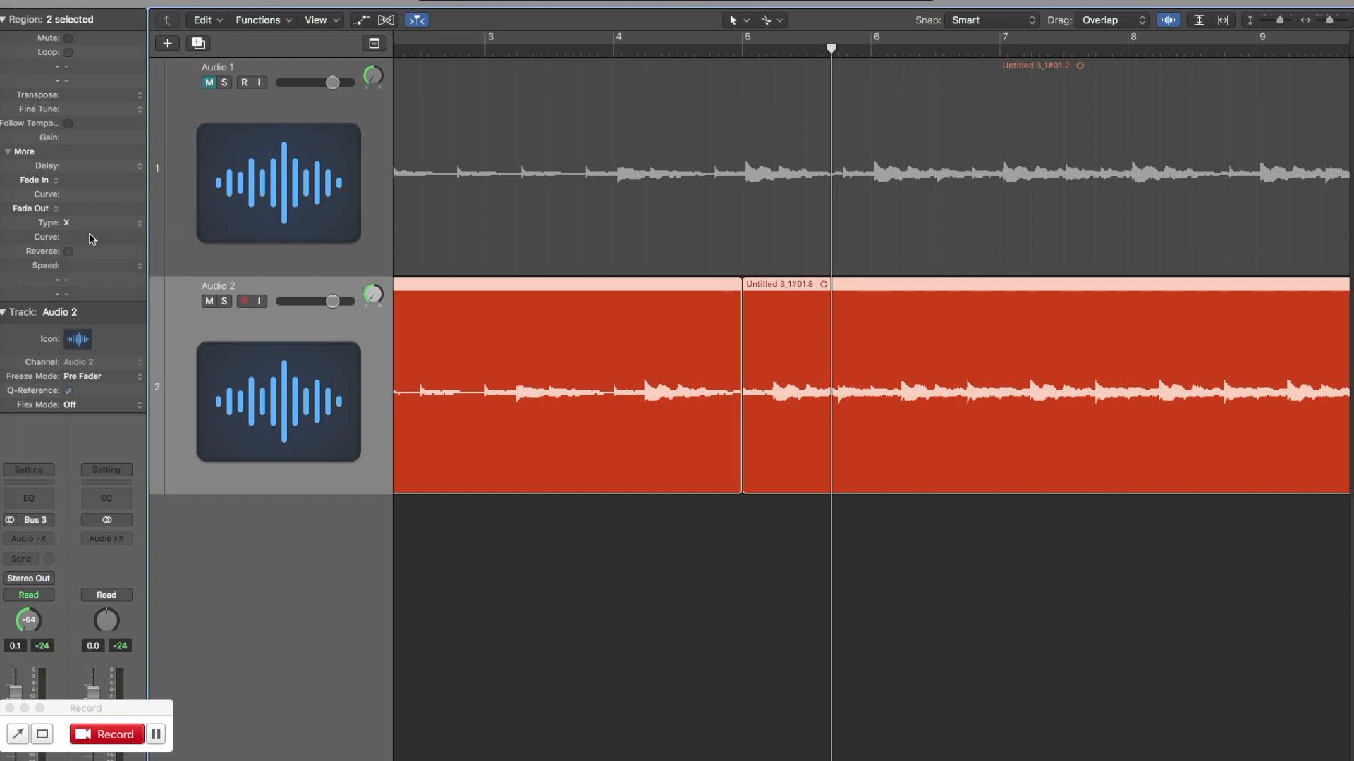
left_click_drag(91, 206, 89, 192)
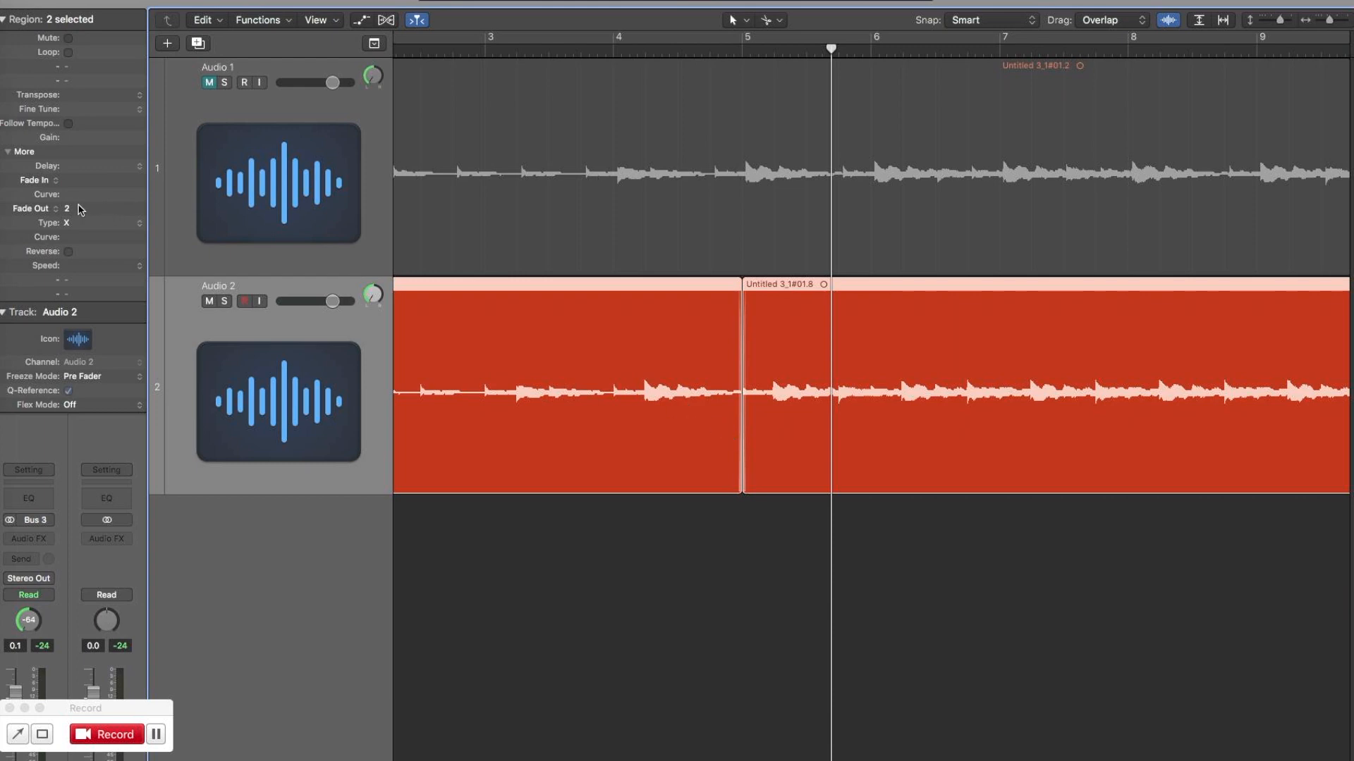
Raise the crossfade length of the two Audio 2 regions to 116 and further to 242.
left_click(77, 182)
left_click_drag(77, 182, 95, 142)
left_click_drag(75, 209, 130, 70)
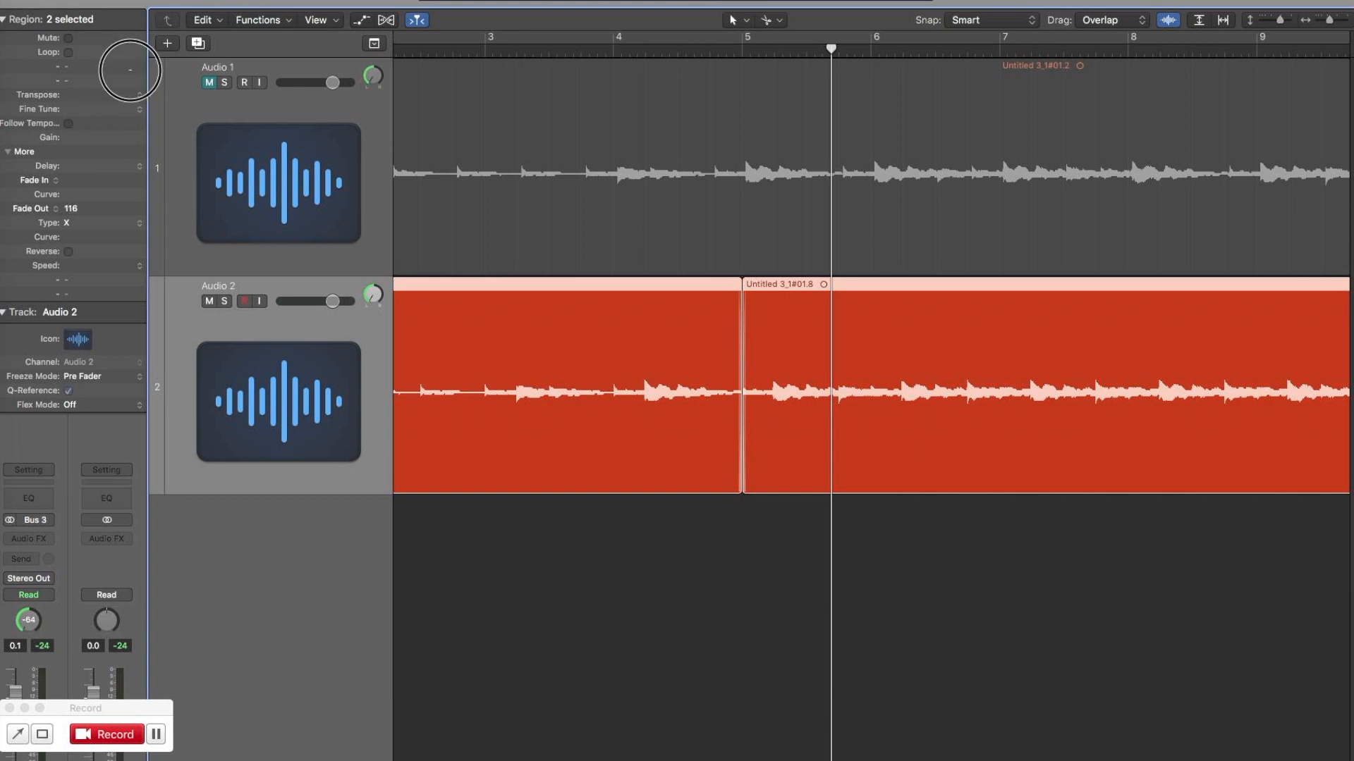
left_click_drag(77, 208, 150, 16)
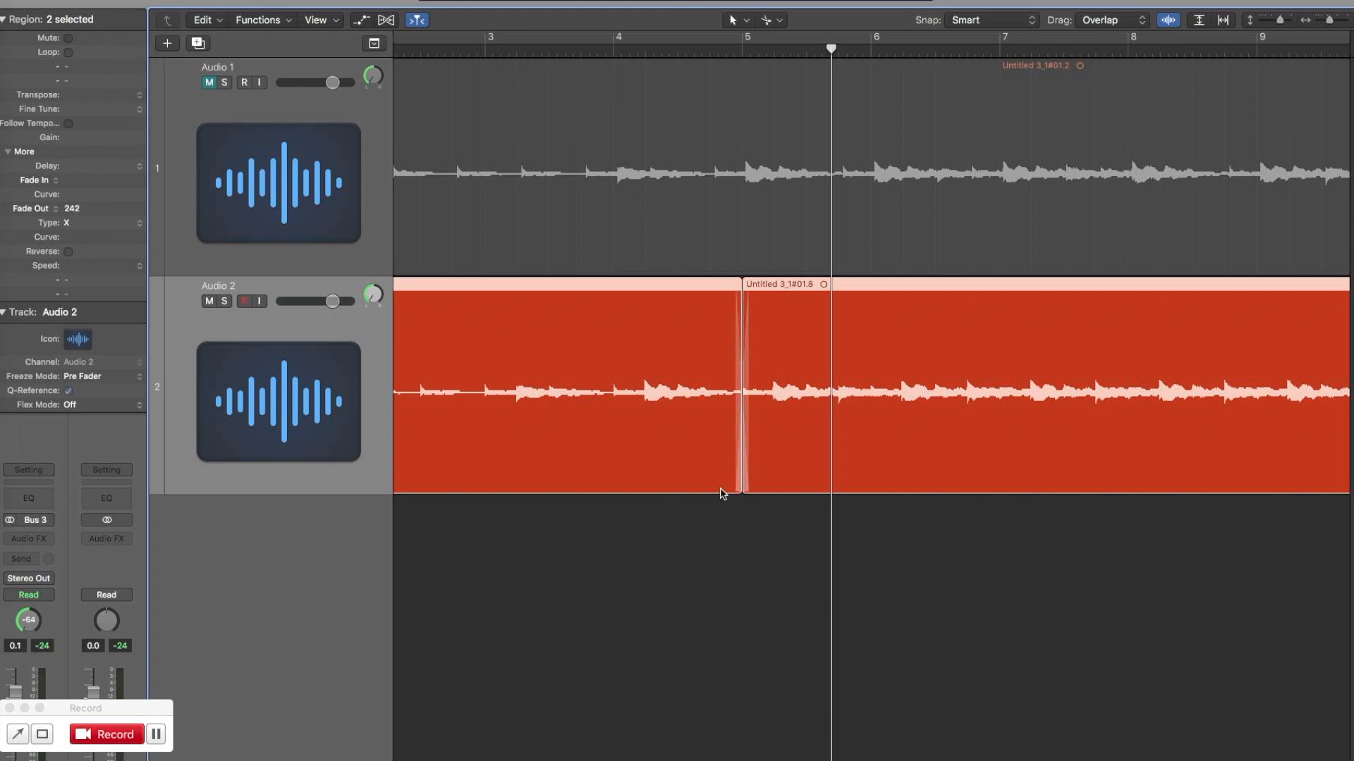
Set the crossfade length to 5000 and play from about bar 3 across the join.
double_click(76, 208)
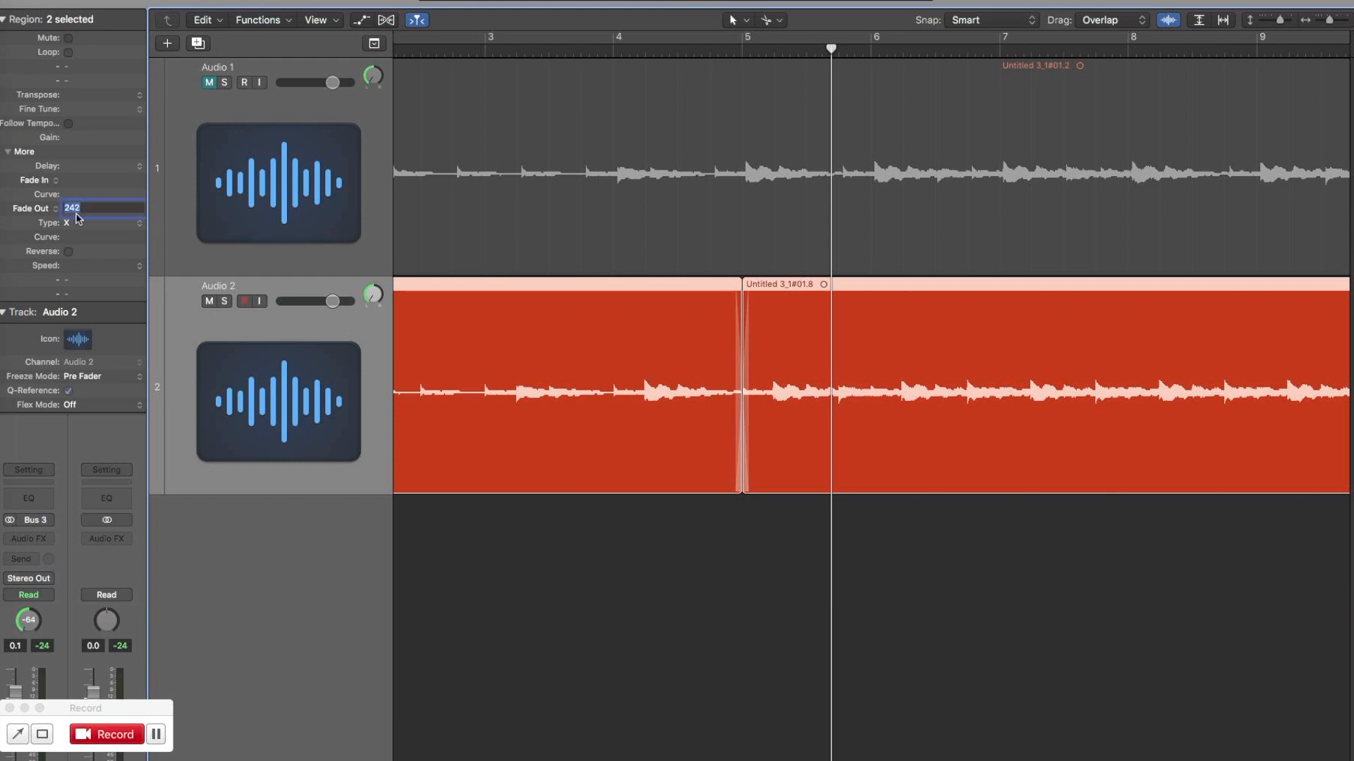
type("5000")
key("Return")
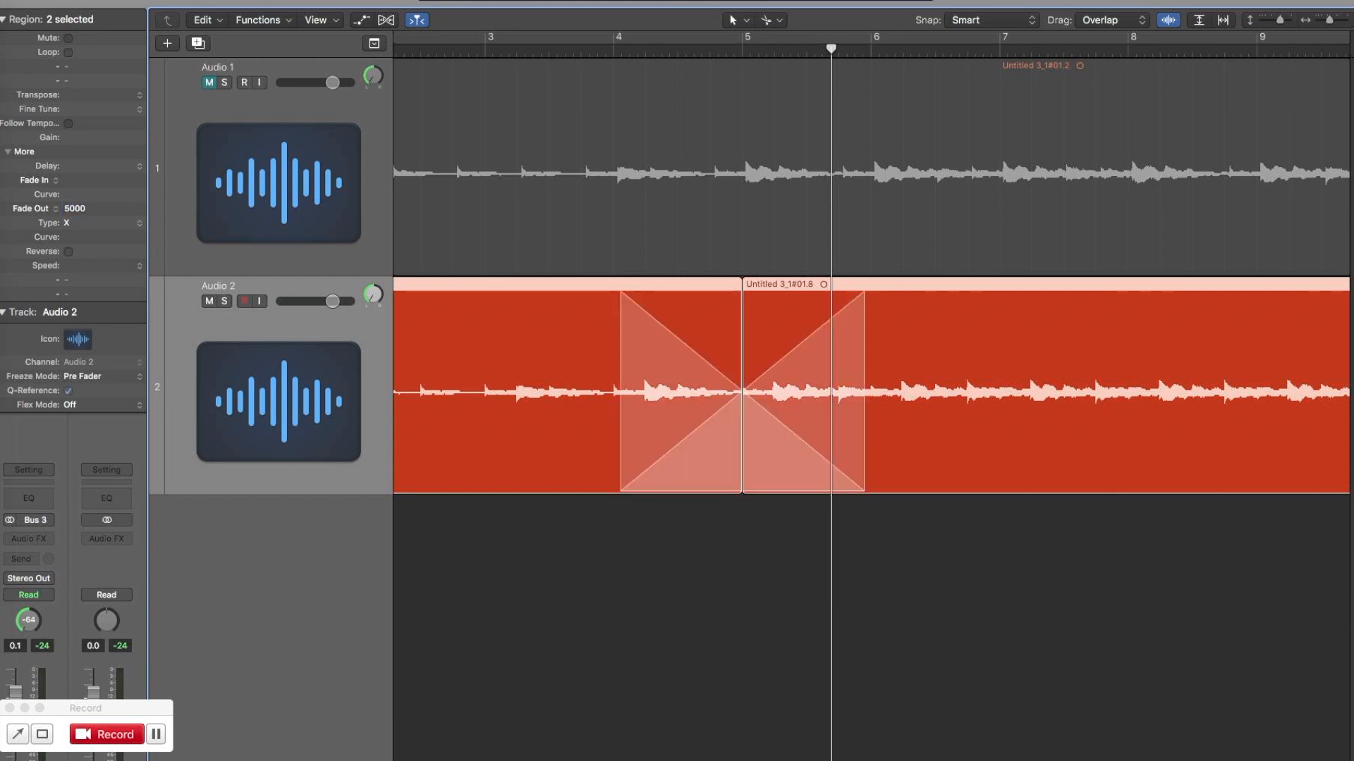
left_click(516, 49)
key("space")
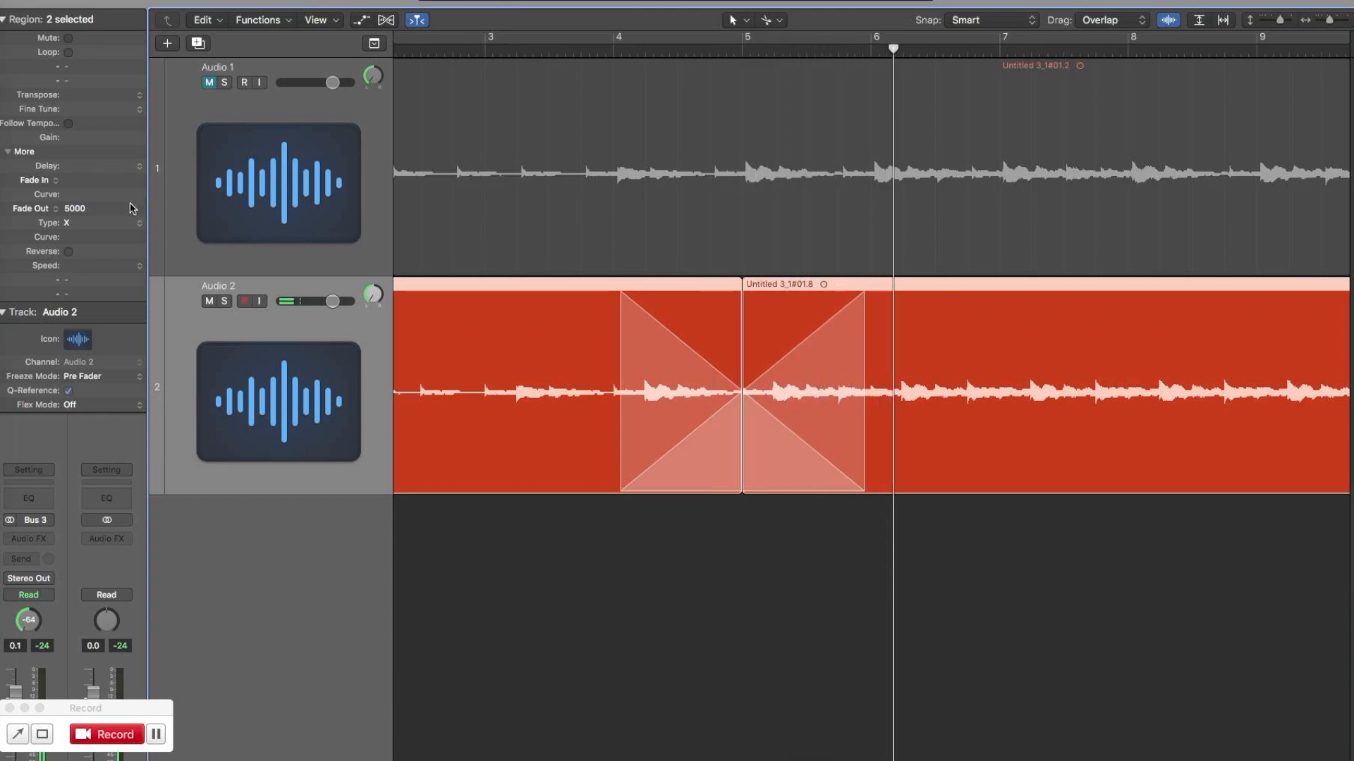
Set the crossfade length to 50 and play Audio 2 from bar 4 across the join.
double_click(73, 208)
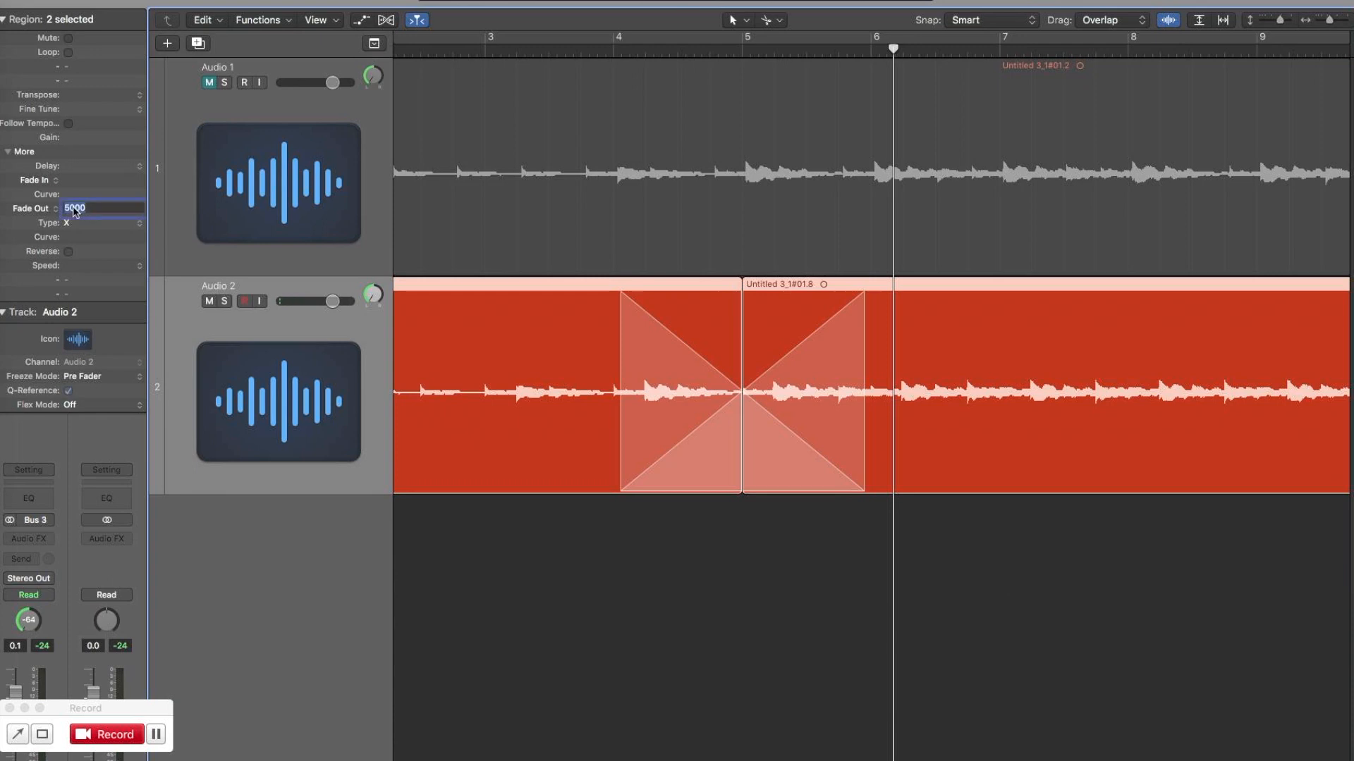
type("50")
key("Return")
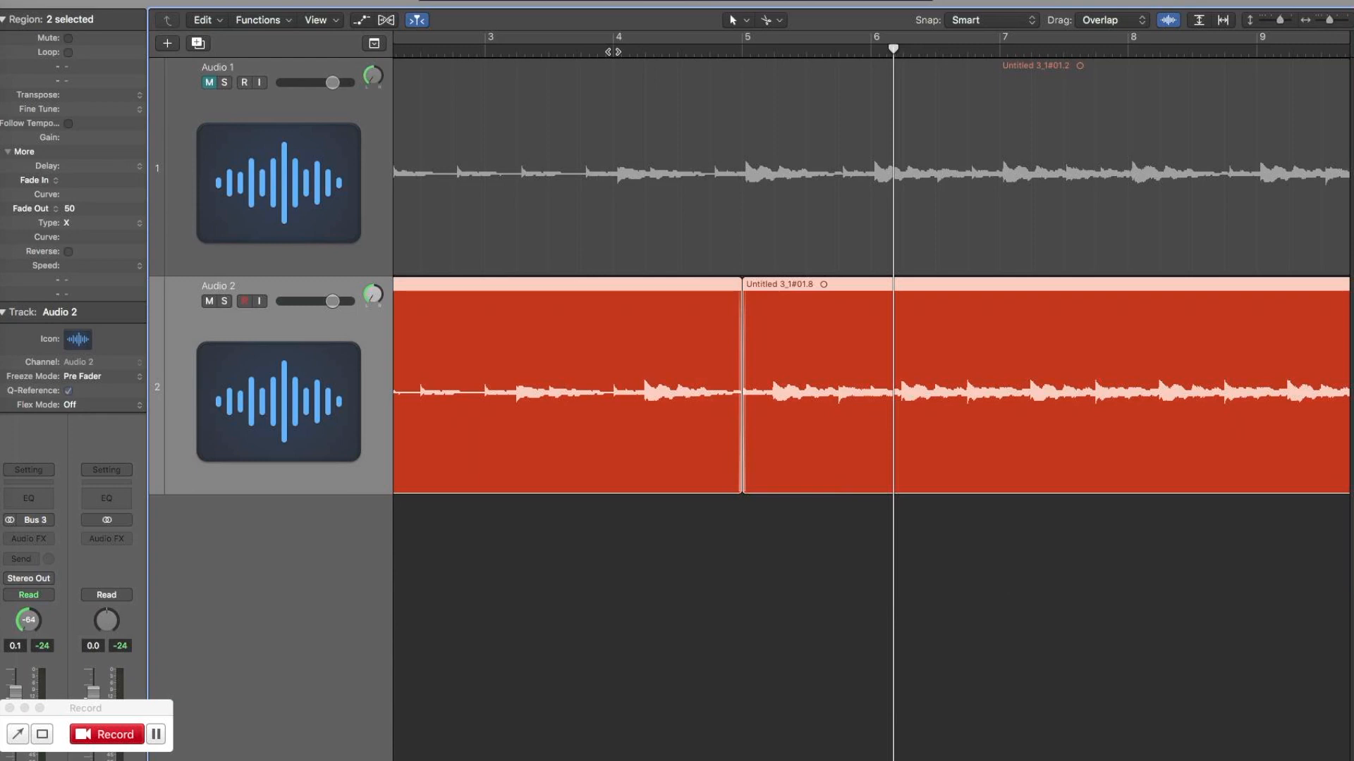
key("space")
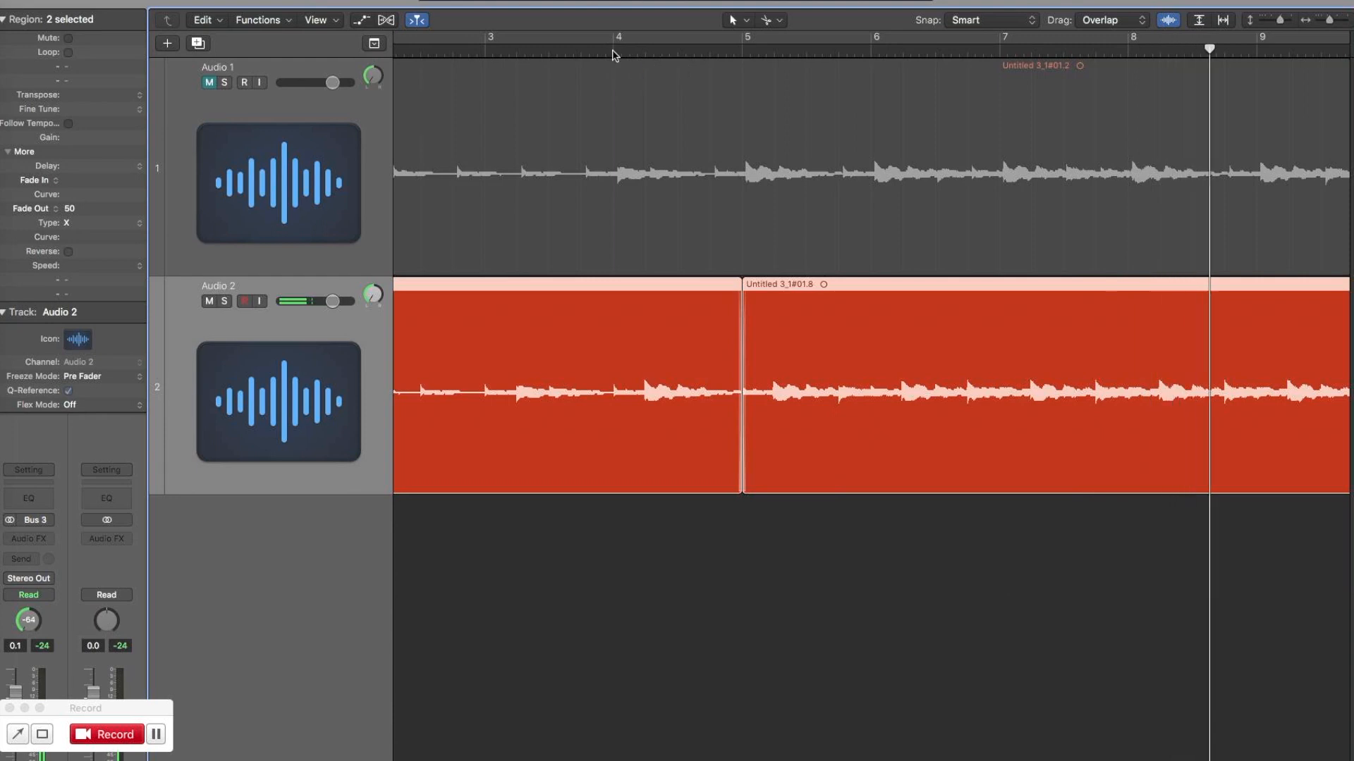
Look over the full length of both tracks and place the playhead near the end of Audio 2, at about bar 106.
key("super+Left")
key("super+Left")
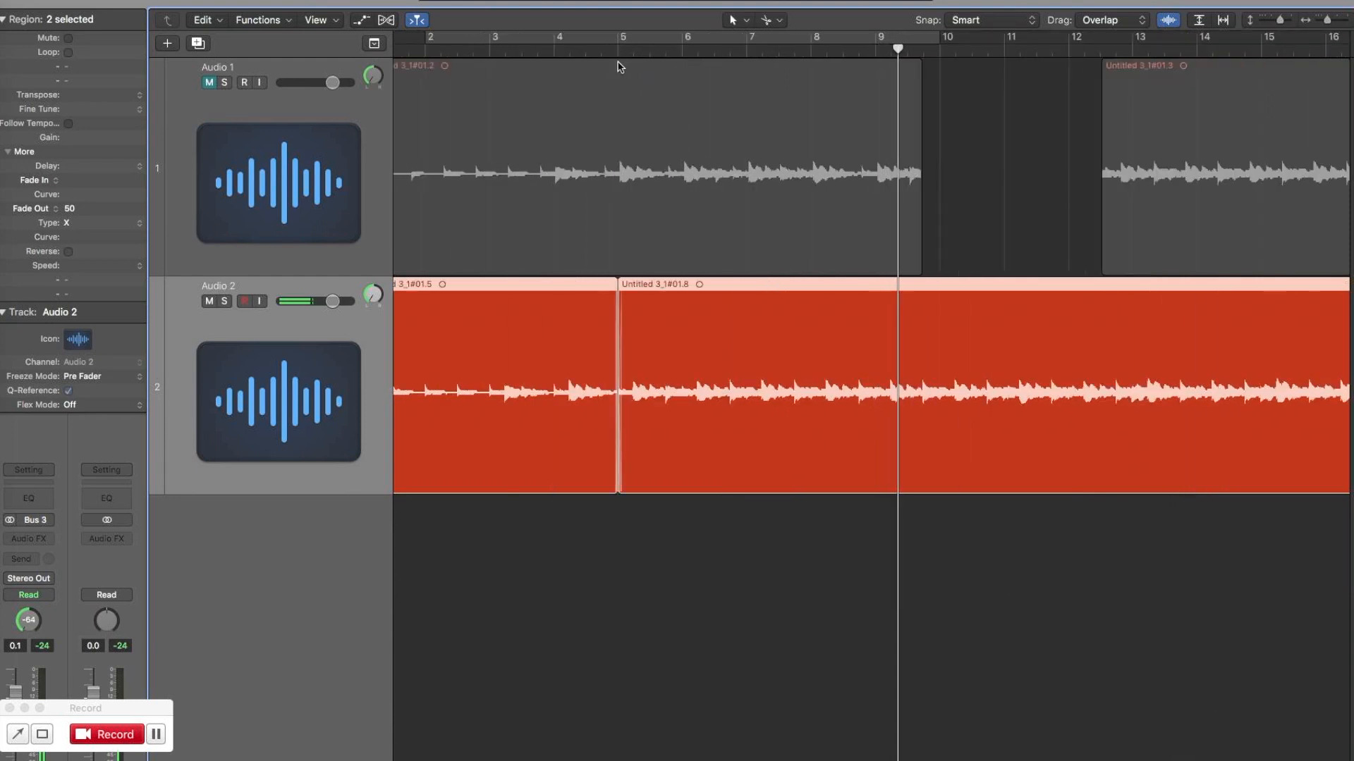
scroll(666, 671, "right", 8)
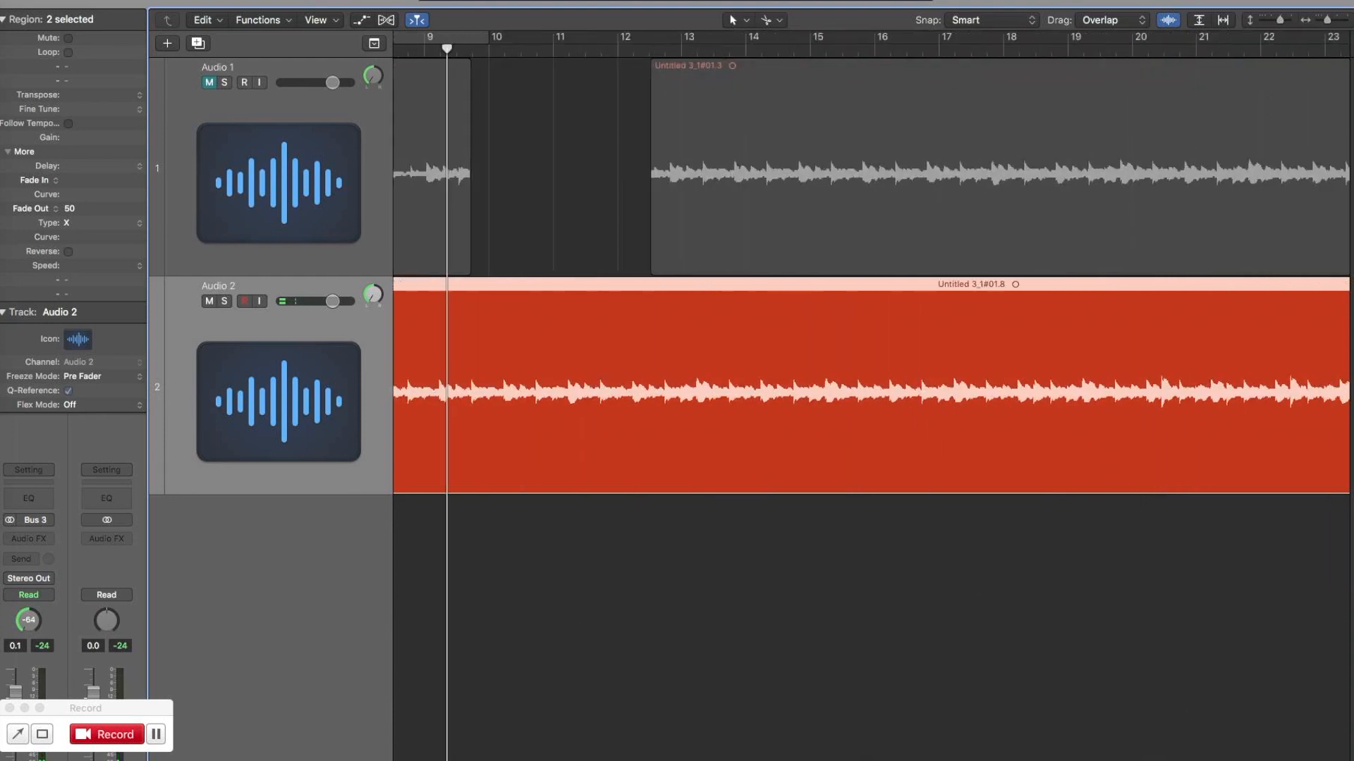
left_click(666, 672)
key("super+Left")
key("super+Left")
key("super+Left")
key("super+Left")
key("super+Left")
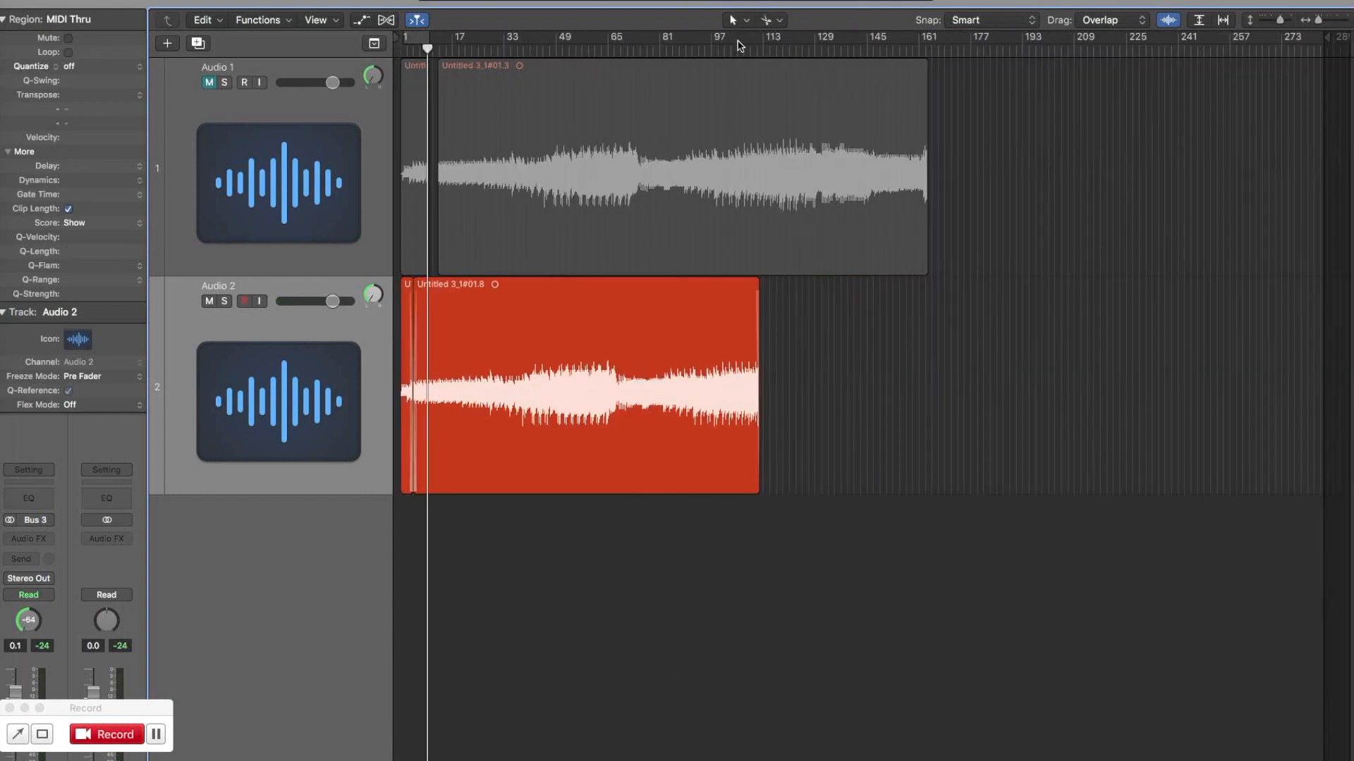
left_click(737, 50)
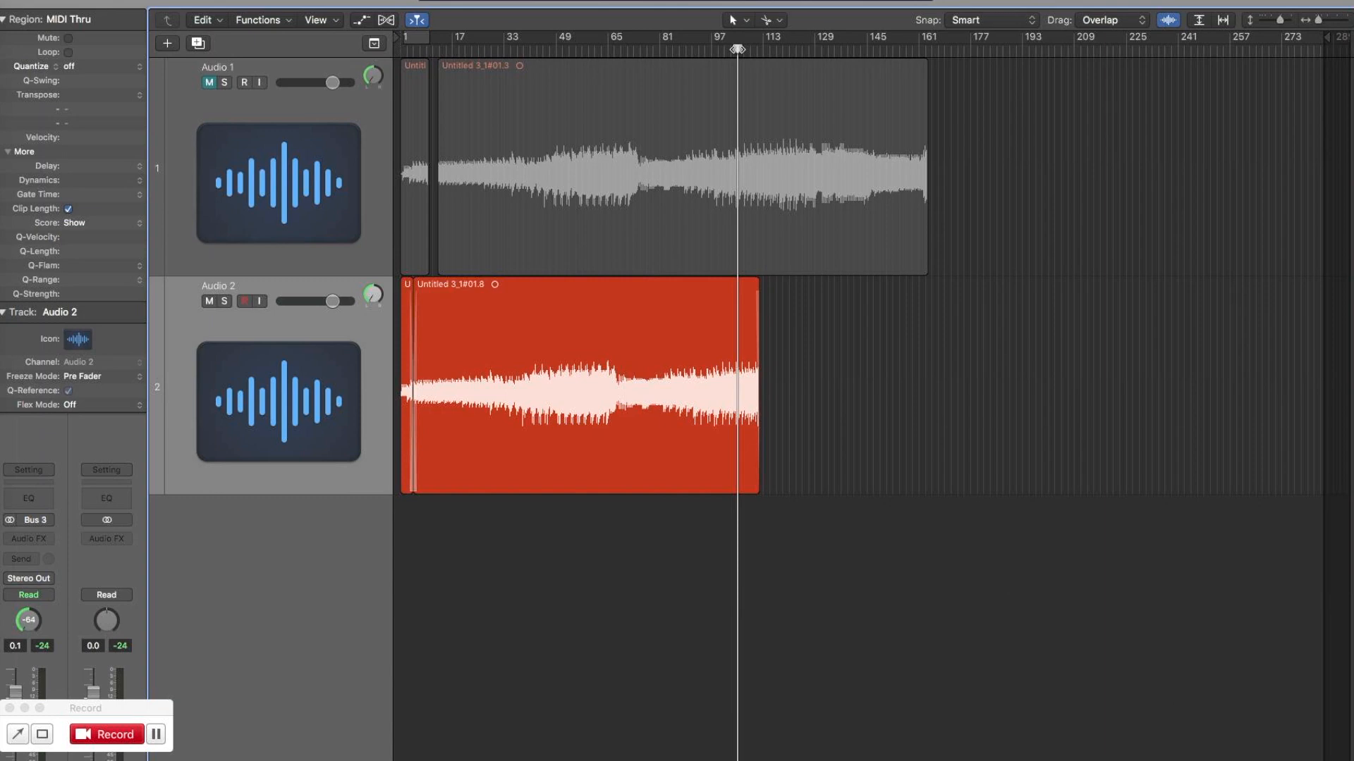
left_click_drag(737, 49, 747, 49)
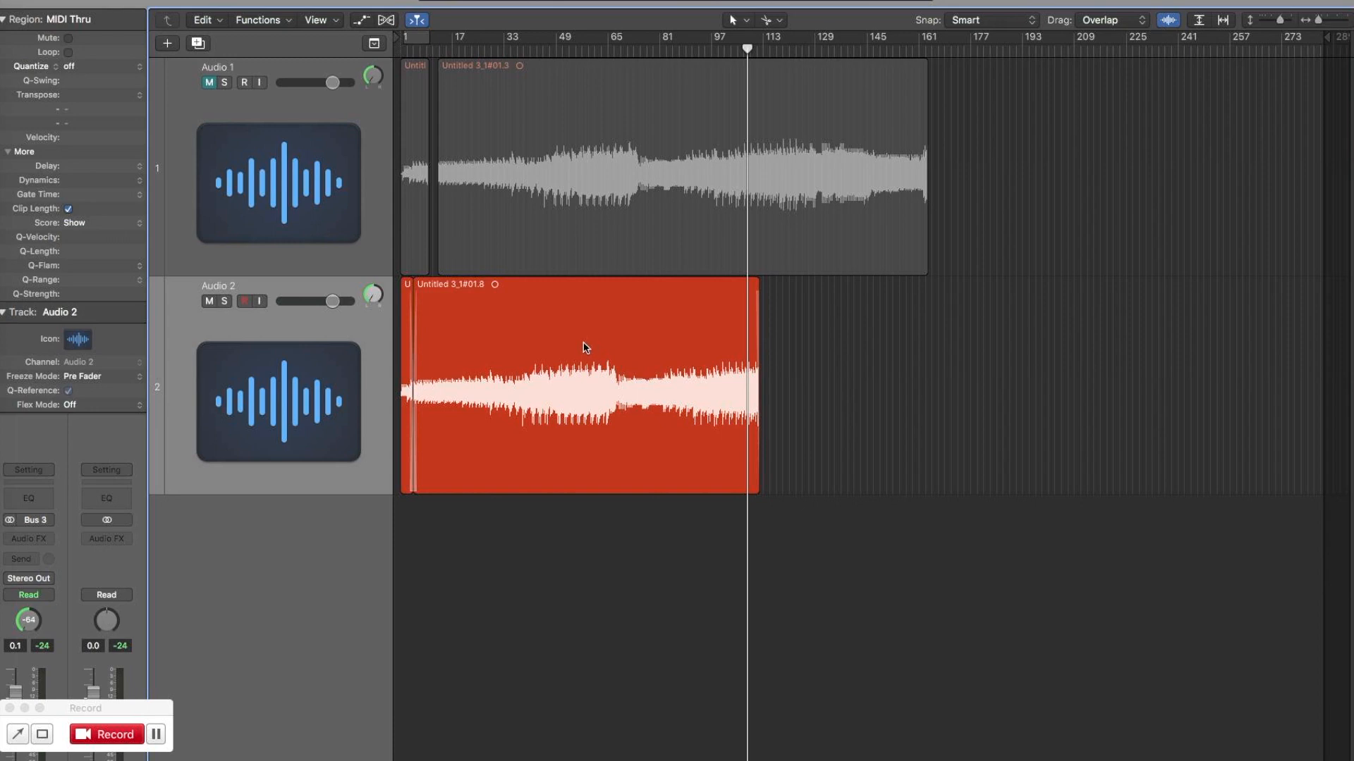
Play the longer Audio 2 region from about bar 27, split it at bar 33 and continue playback.
left_click(545, 353)
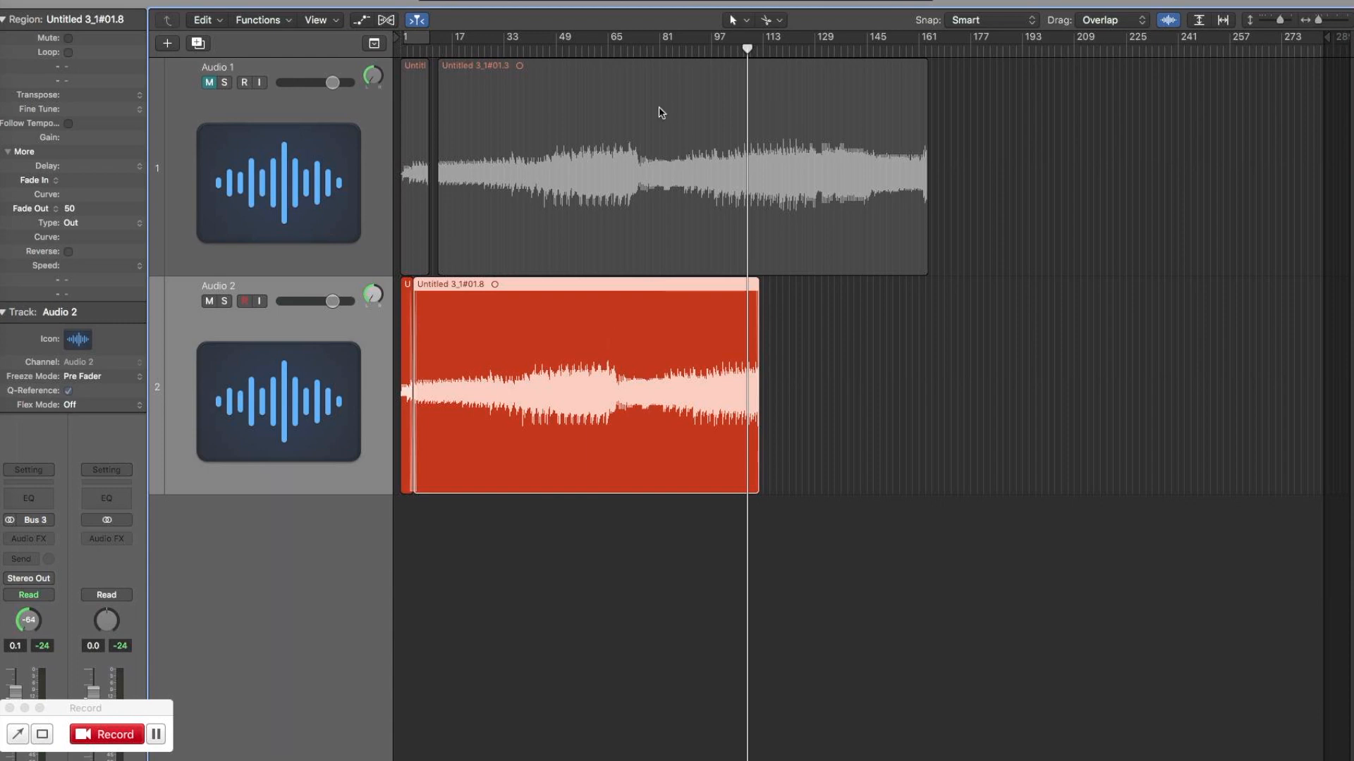
left_click(487, 53)
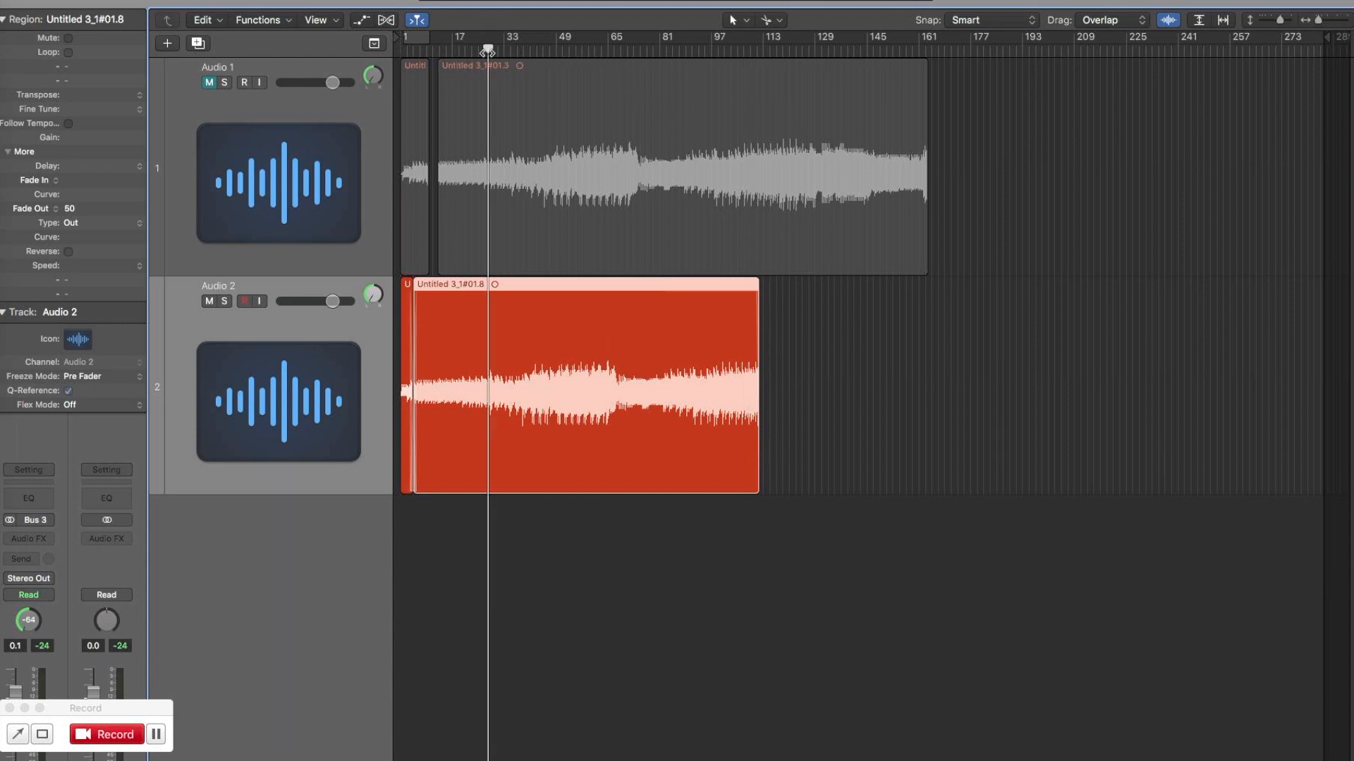
key("super+Right")
key("super+Right")
key("super+Right")
key("super+Right")
key("super+Right")
key("space")
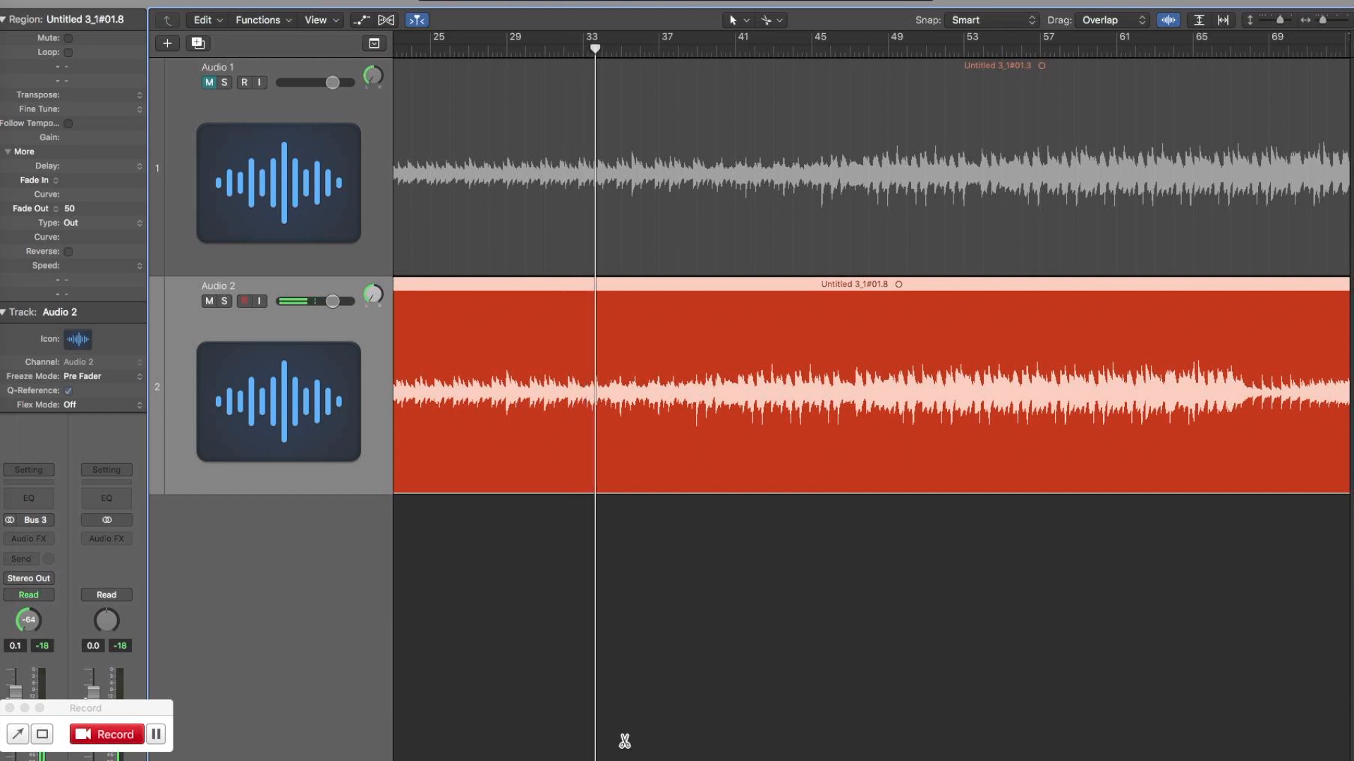
key("super+Right")
key("super+Right")
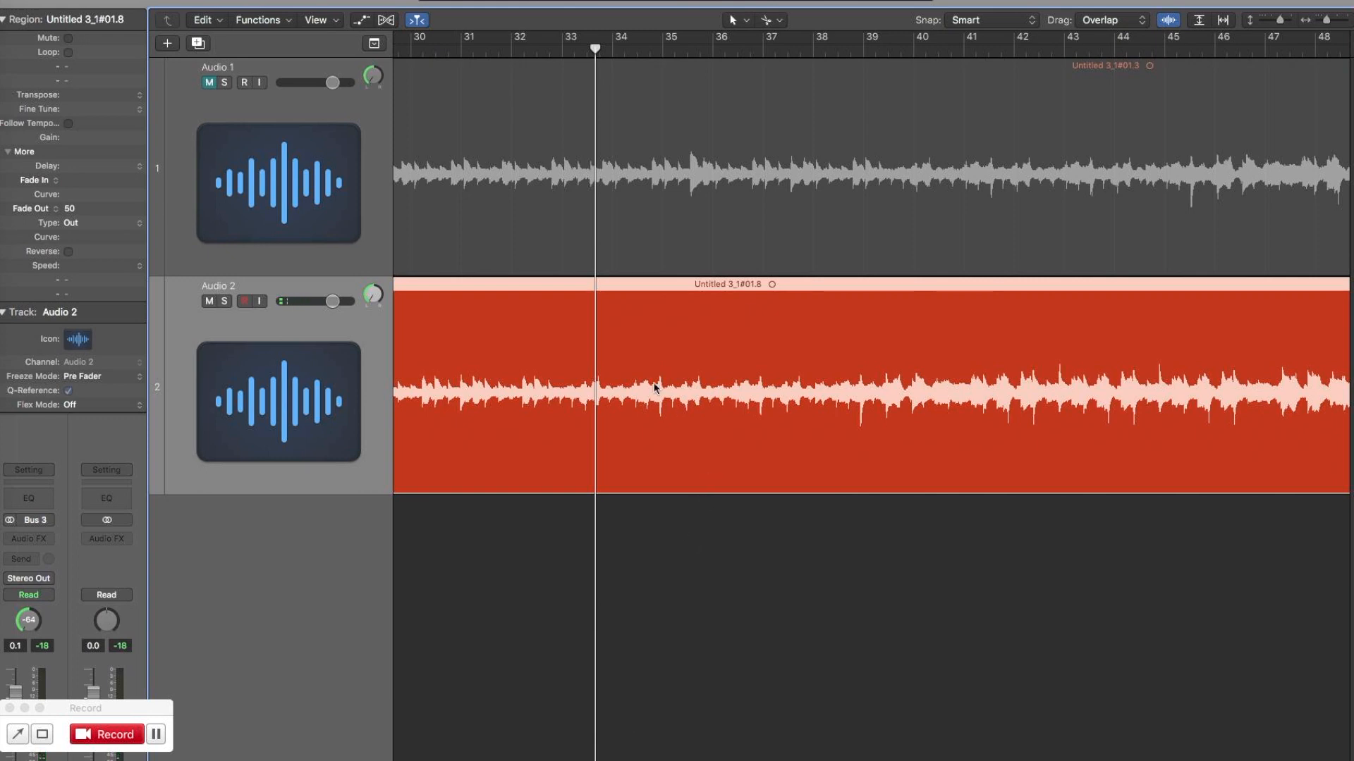
left_click_drag(578, 349, 567, 350)
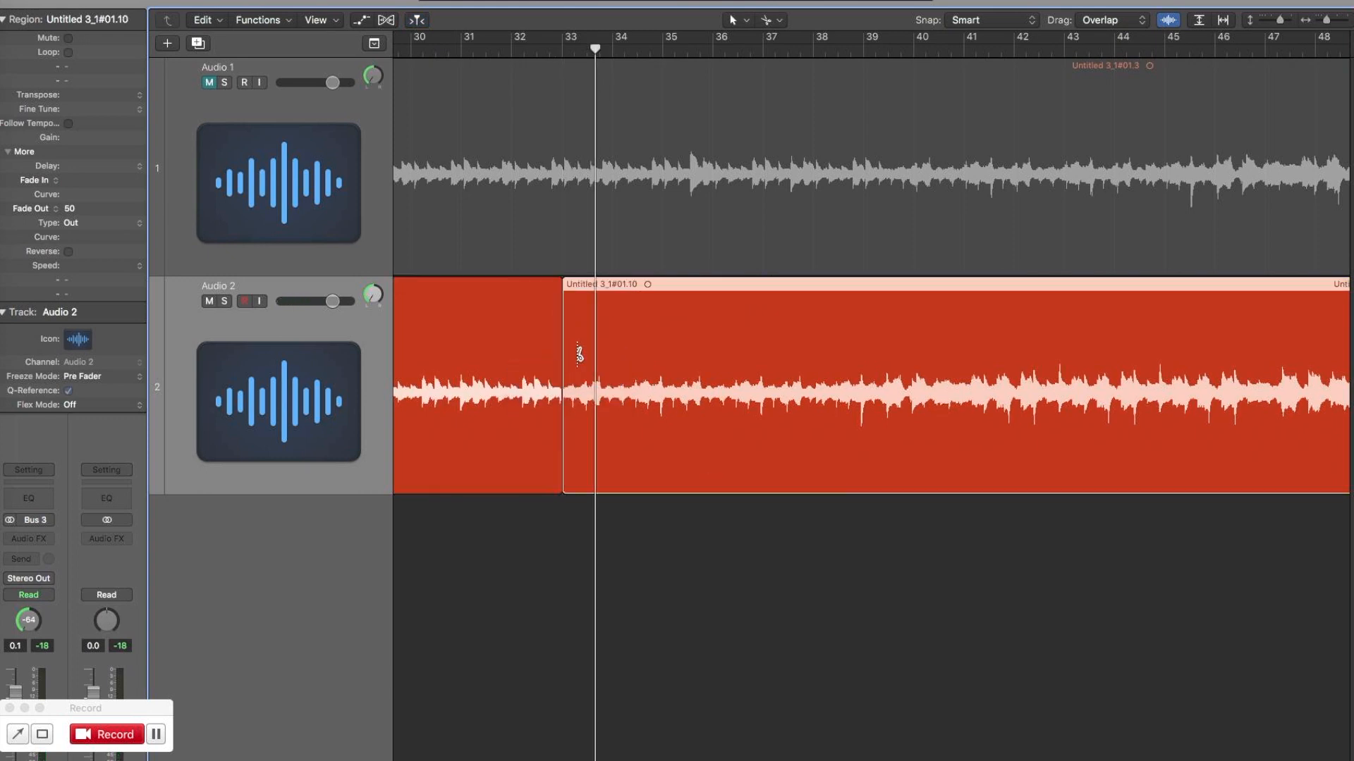
key("space")
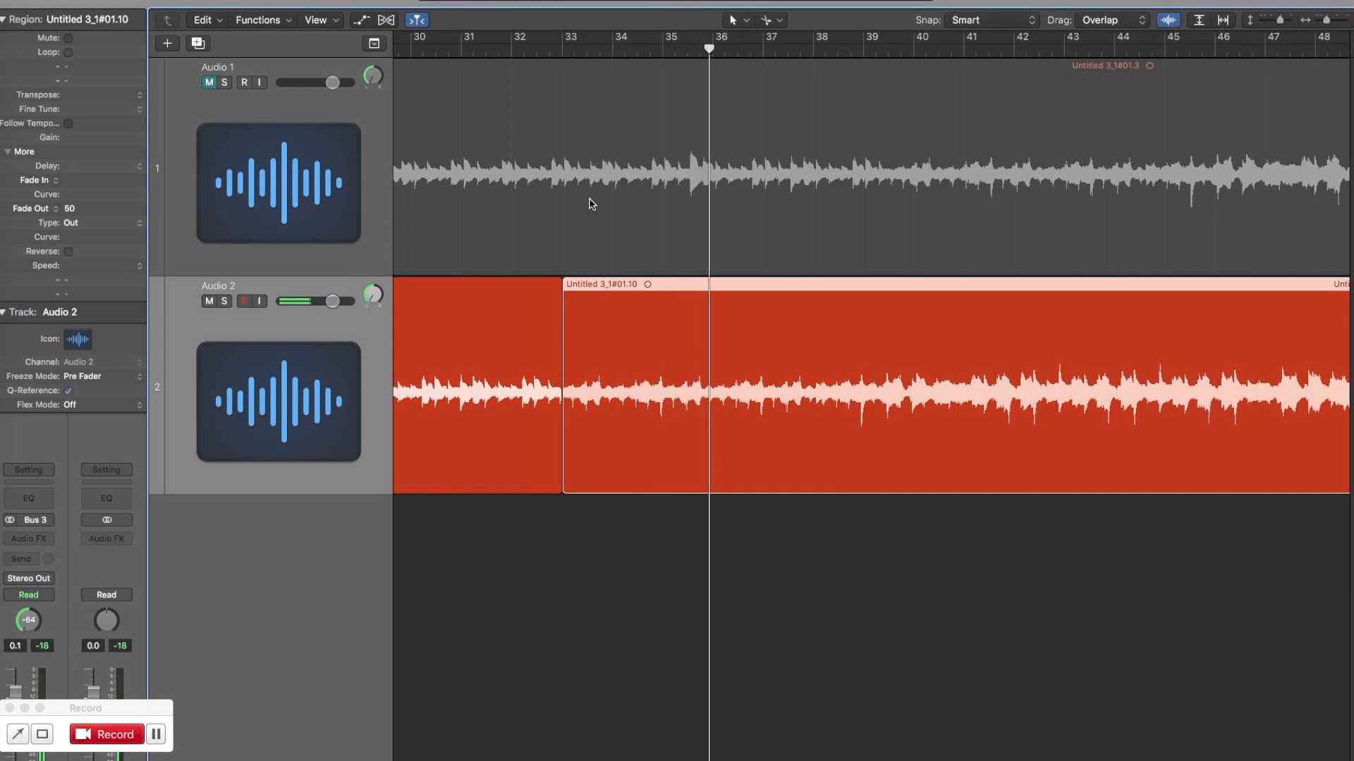
Trim about half a bar off the start of the Audio 2 region at bar 33 and play across the gap.
left_click_drag(569, 486, 592, 480)
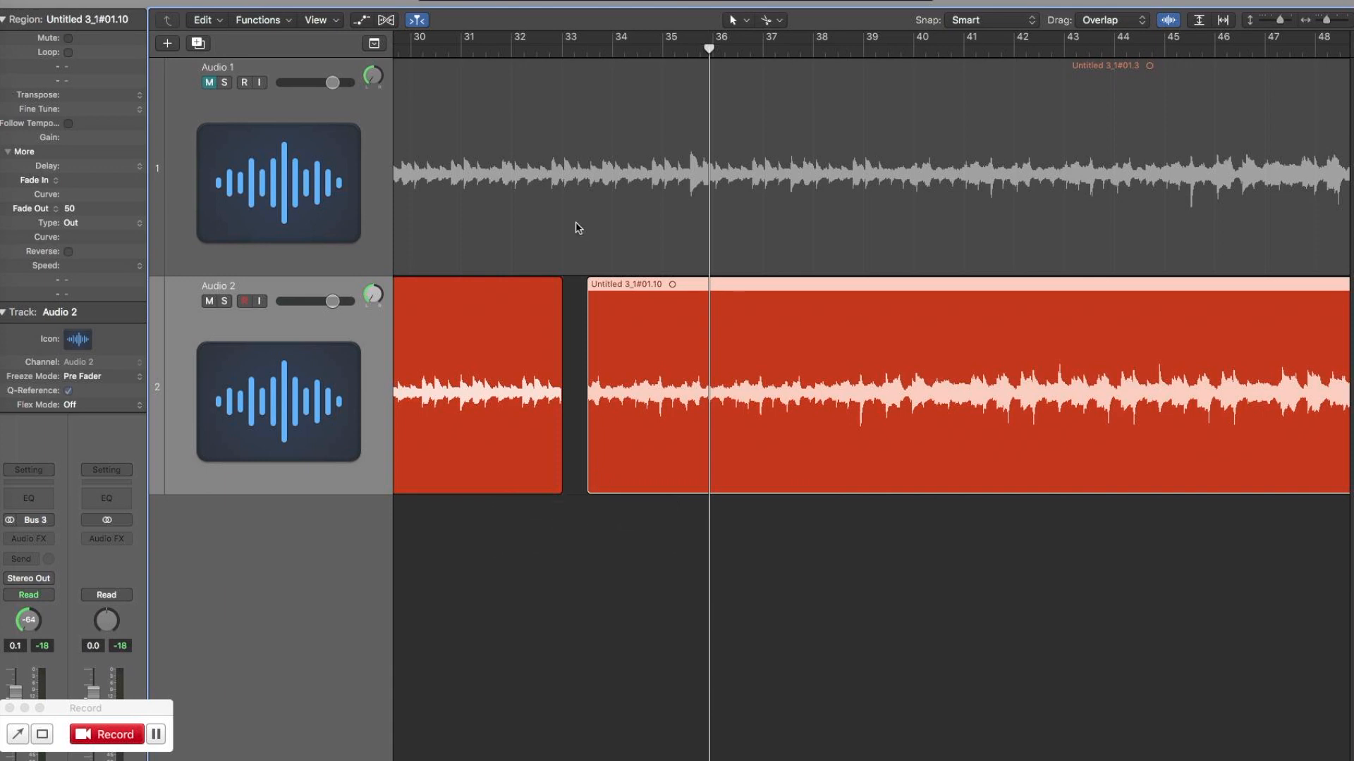
double_click(574, 50)
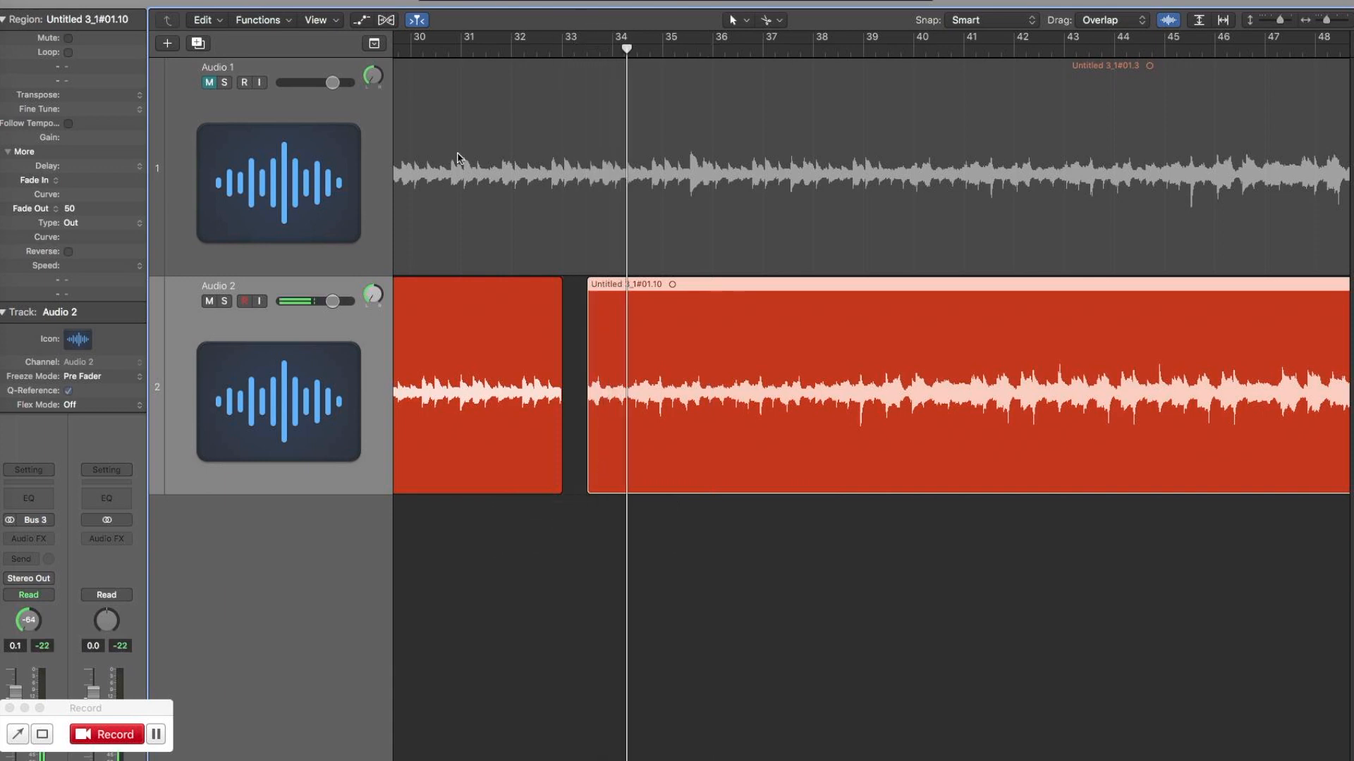
left_click(410, 52)
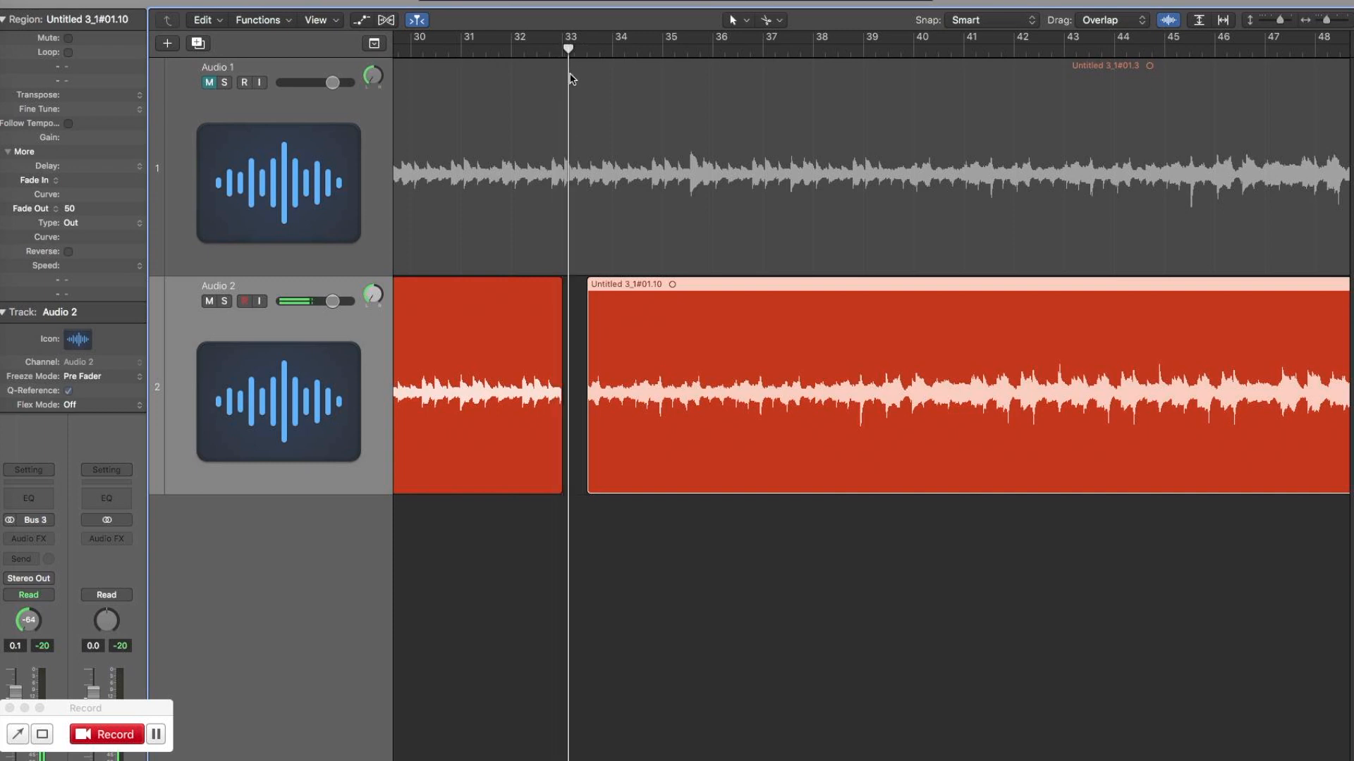
Extend the start of the later Audio 2 region back to bar 33 and play from the join.
left_click_drag(588, 485, 562, 486)
left_click(561, 50)
key("space")
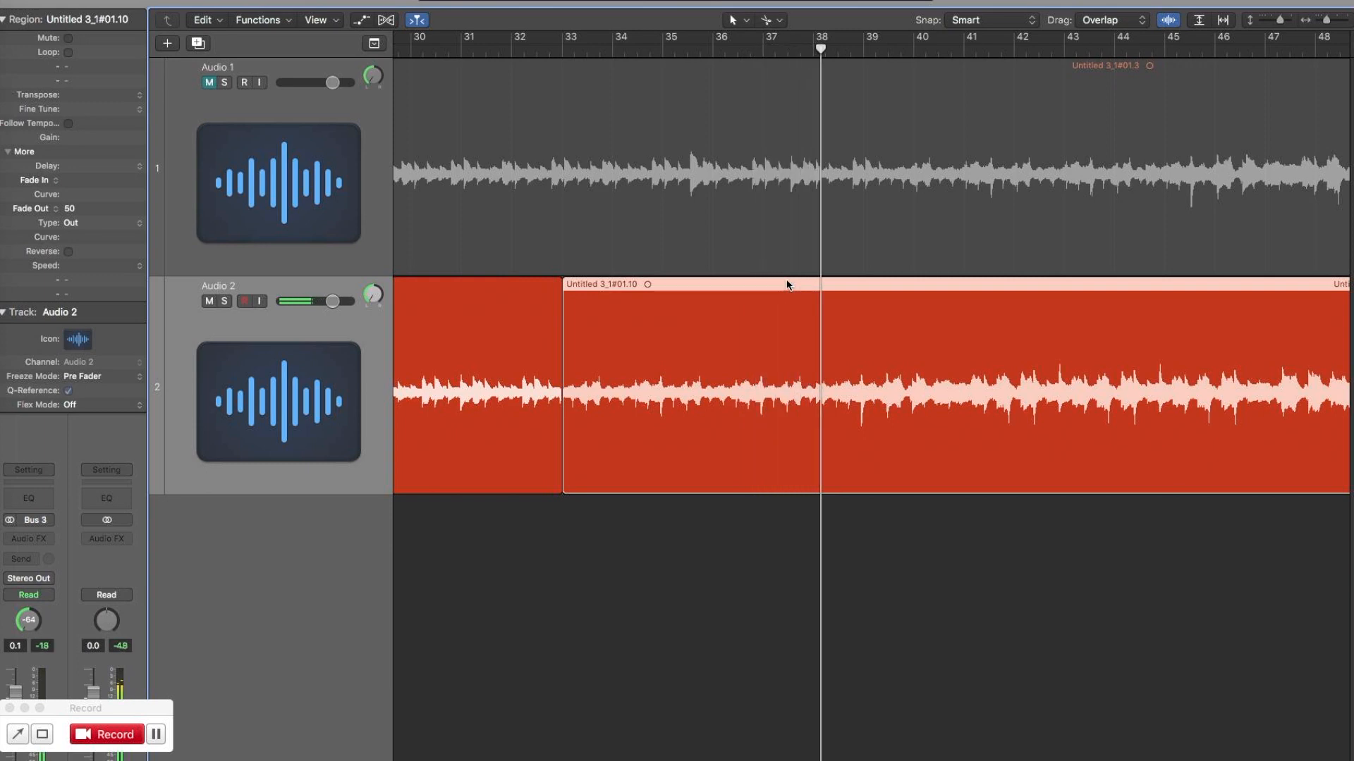
Move the later Audio 2 region one beat later, to position 33 2 1 1, and play it.
left_click_drag(788, 284, 796, 282)
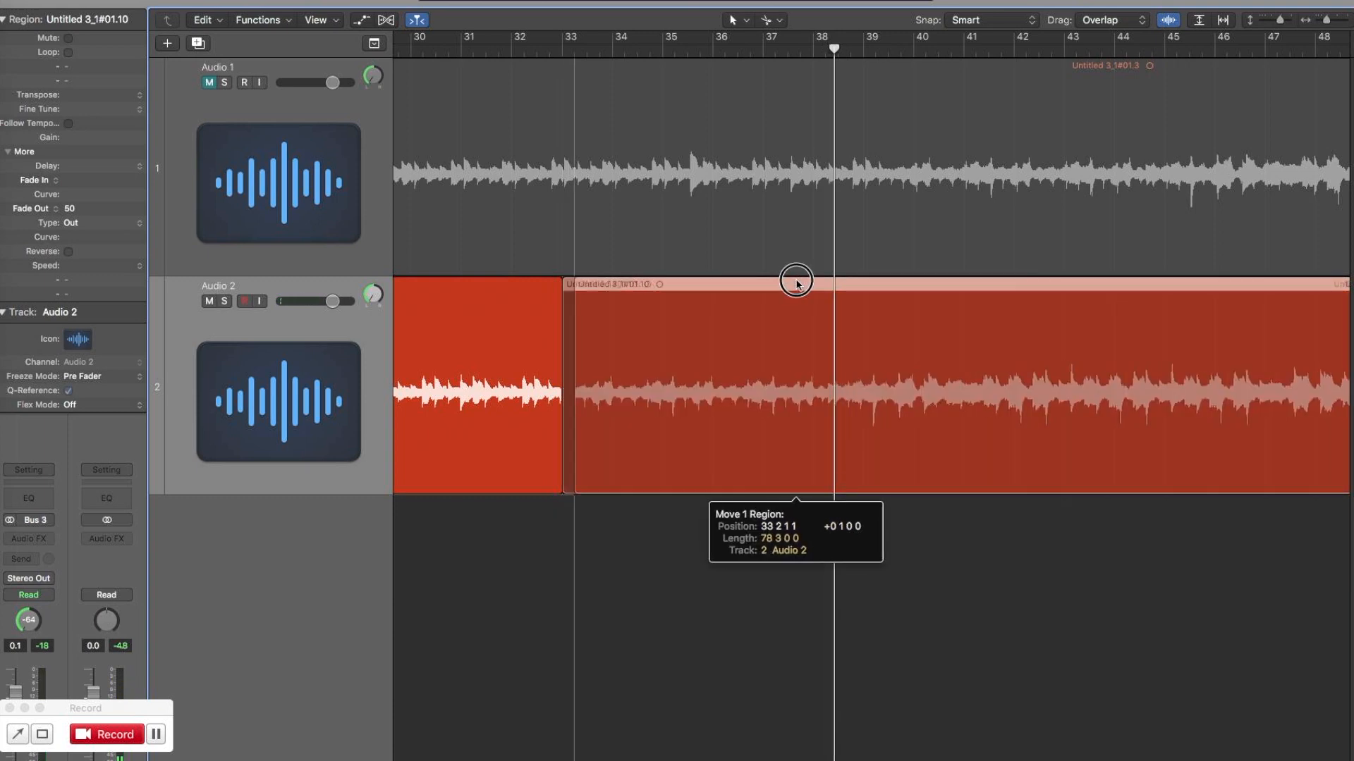
left_click_drag(796, 282, 797, 284)
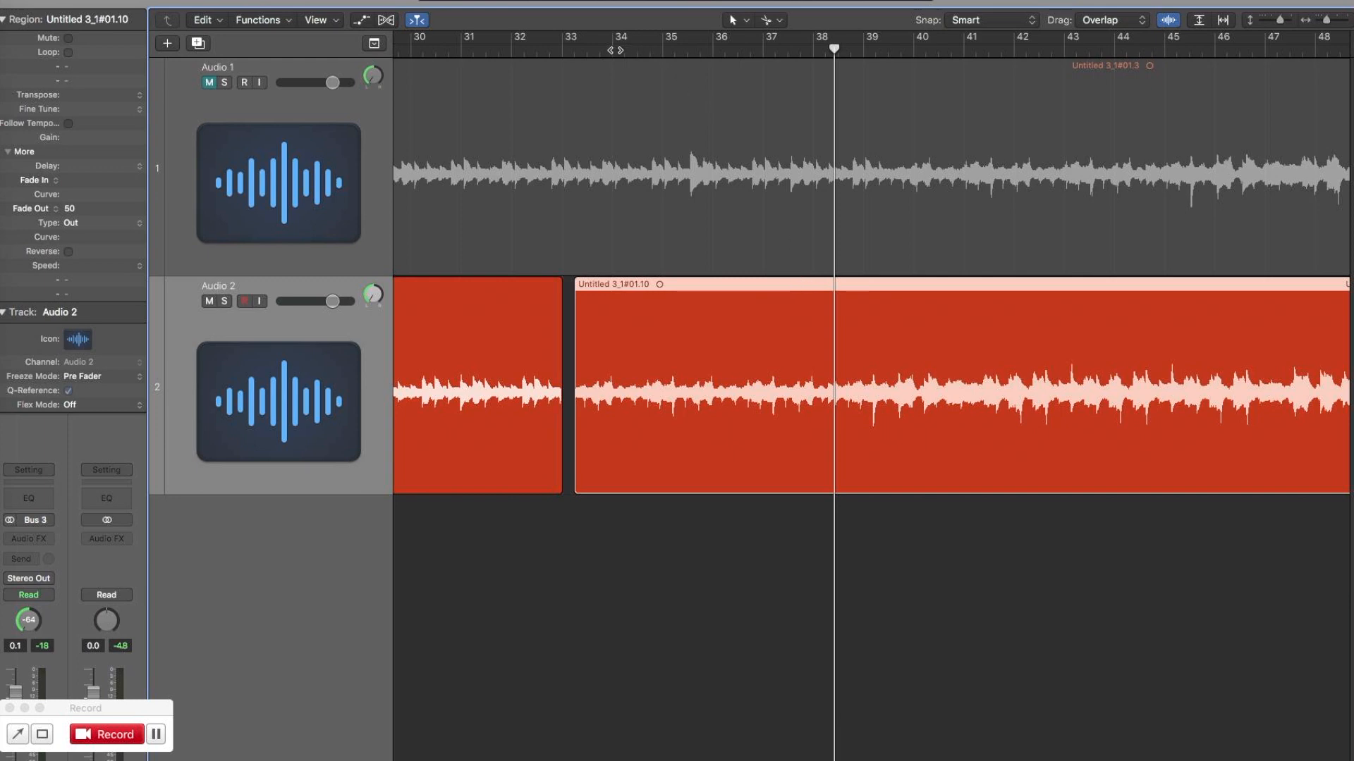
key("space")
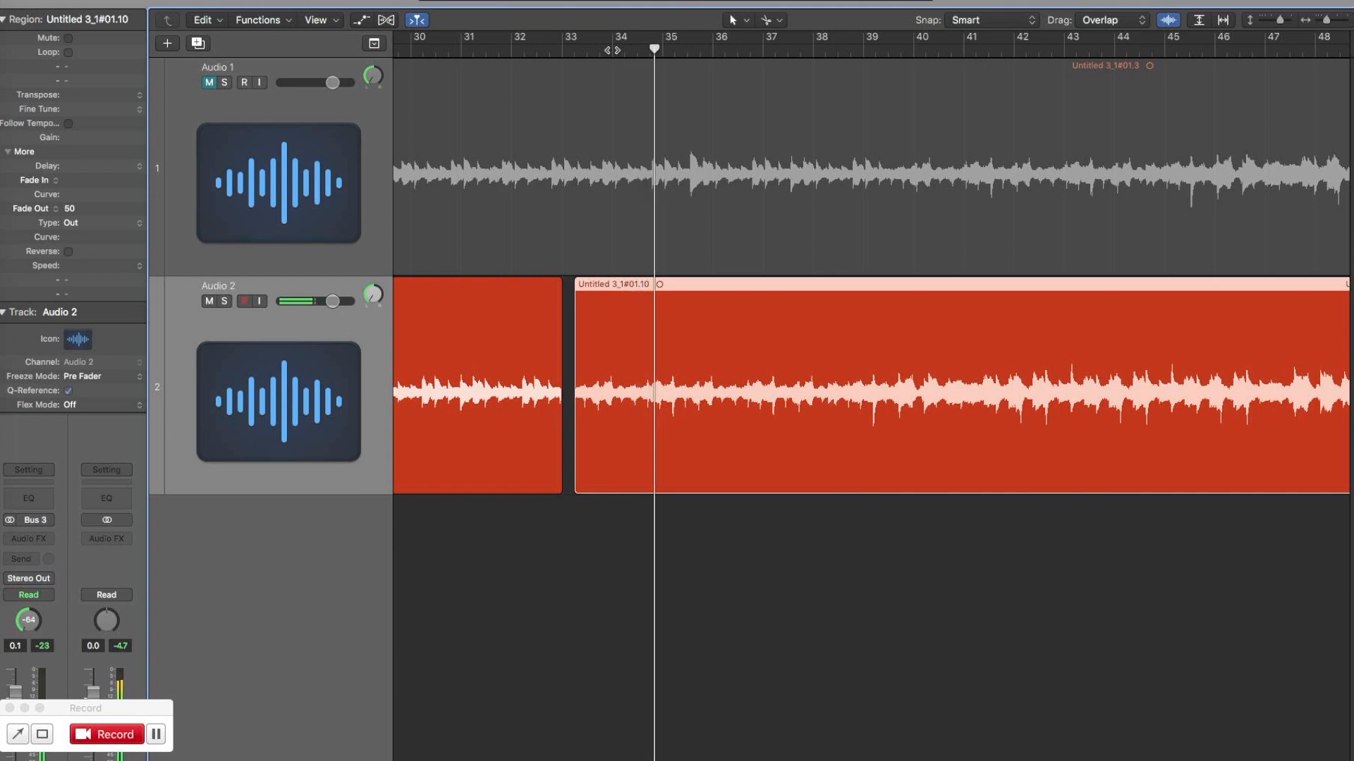
Trim one beat off the later Audio 2 region's start, shift the region one beat earlier and play from about bar 34.
left_click_drag(579, 487, 591, 485)
left_click_drag(761, 282, 749, 282)
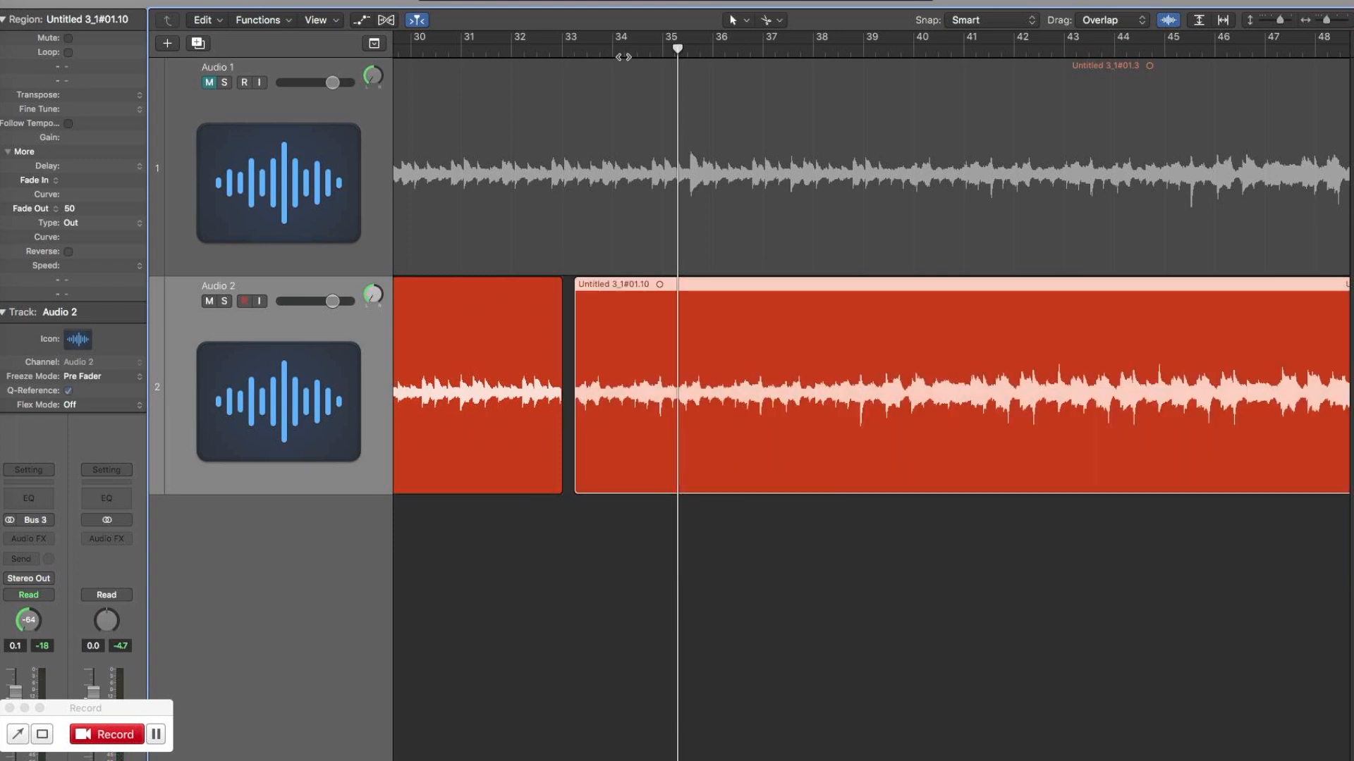
left_click(613, 50)
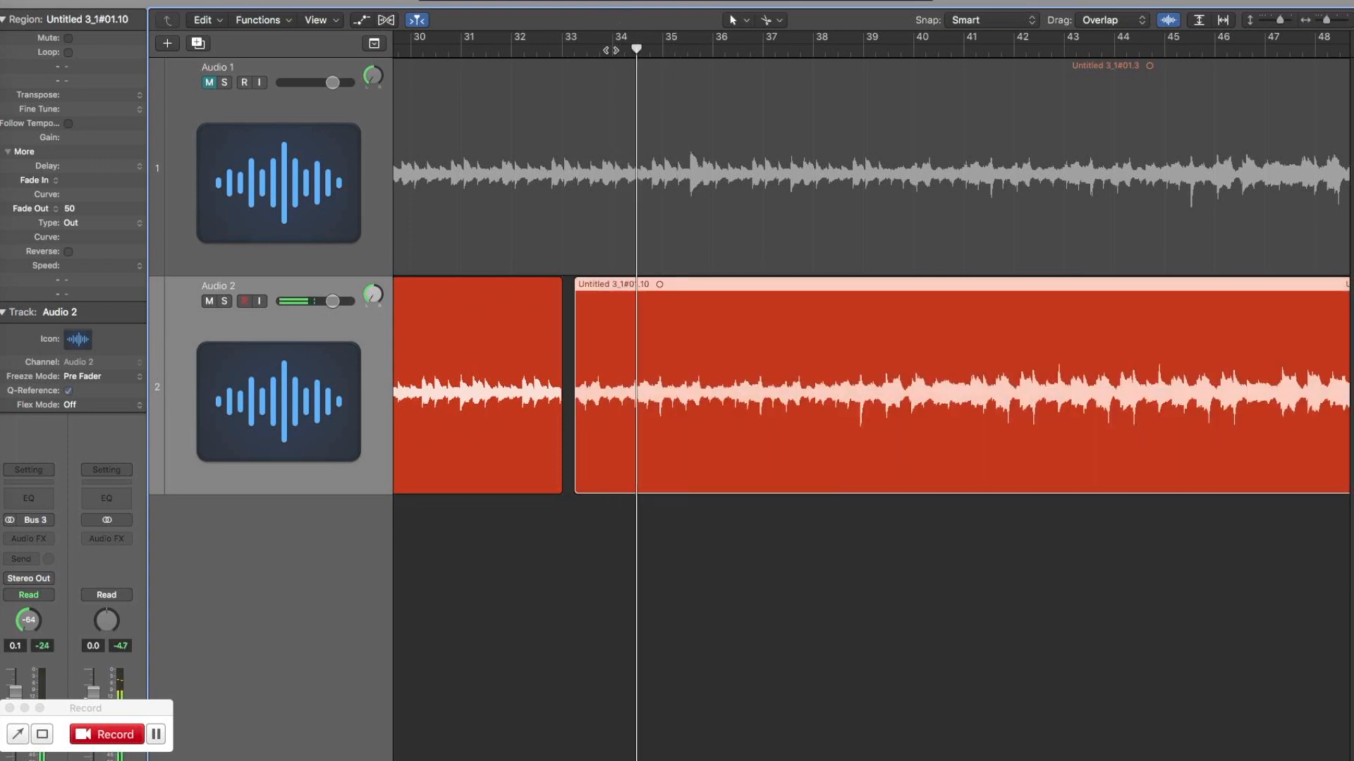
Nudge the later Audio 2 region to position 33 2 2 1 and play it to check its timing.
key("super+Right")
key("super+Right")
key("super+Right")
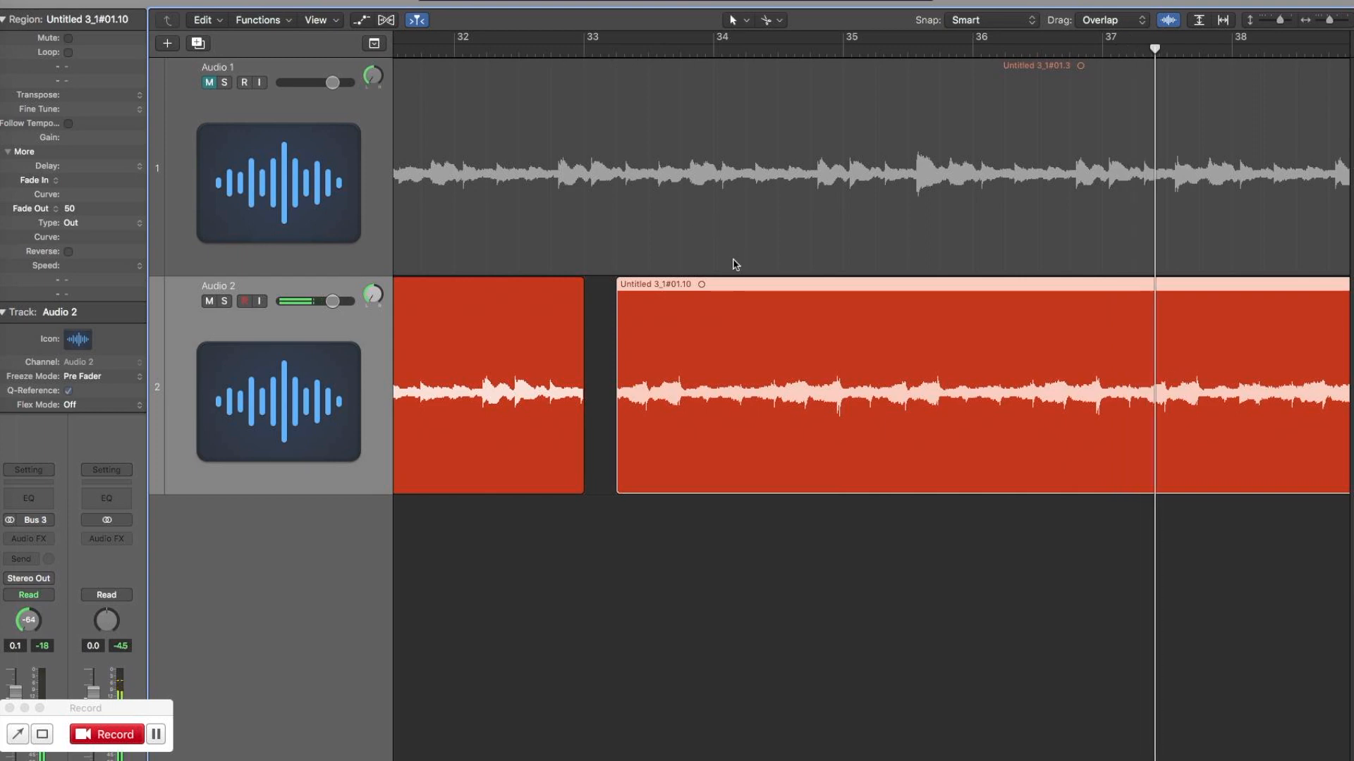
left_click_drag(736, 282, 744, 281)
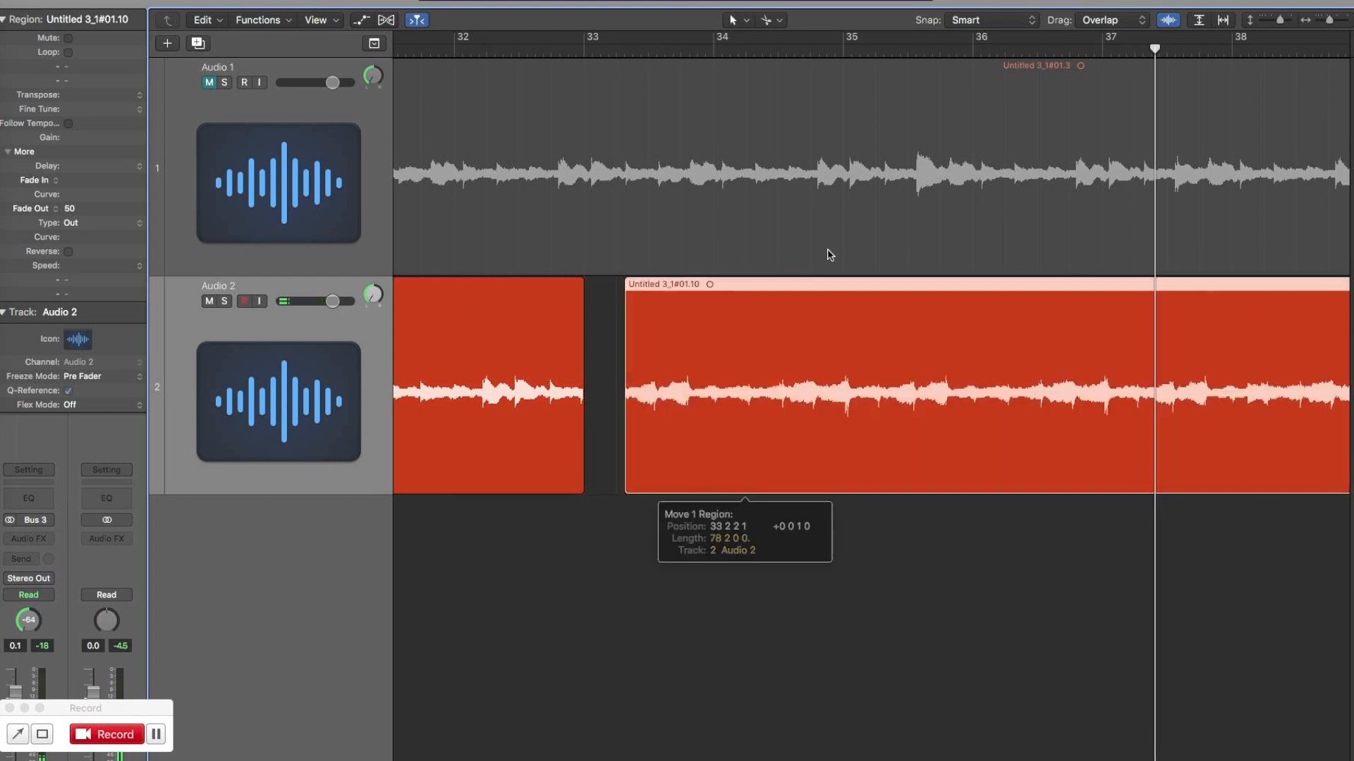
key("space")
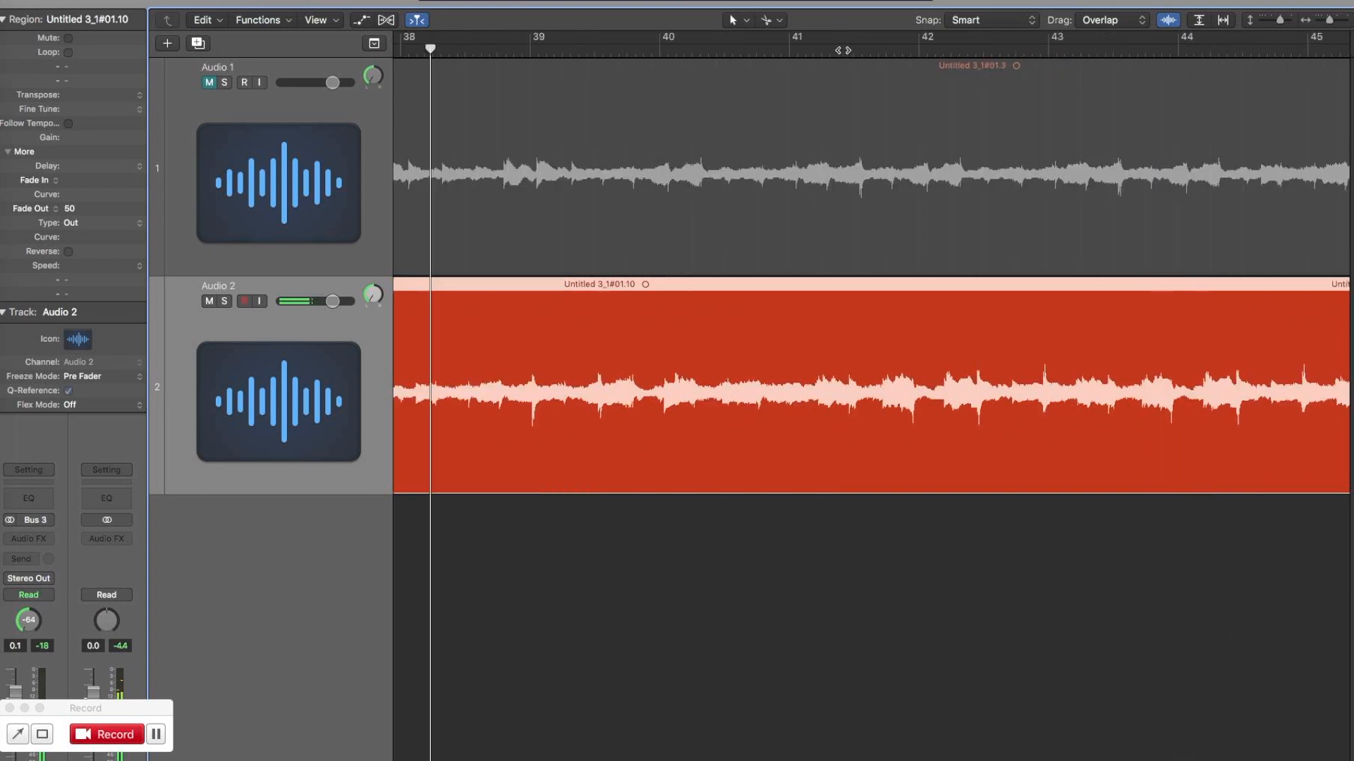
Move the later Audio 2 region back against the previous region at bar 33 and play across the join.
scroll(872, 394, "left", 8)
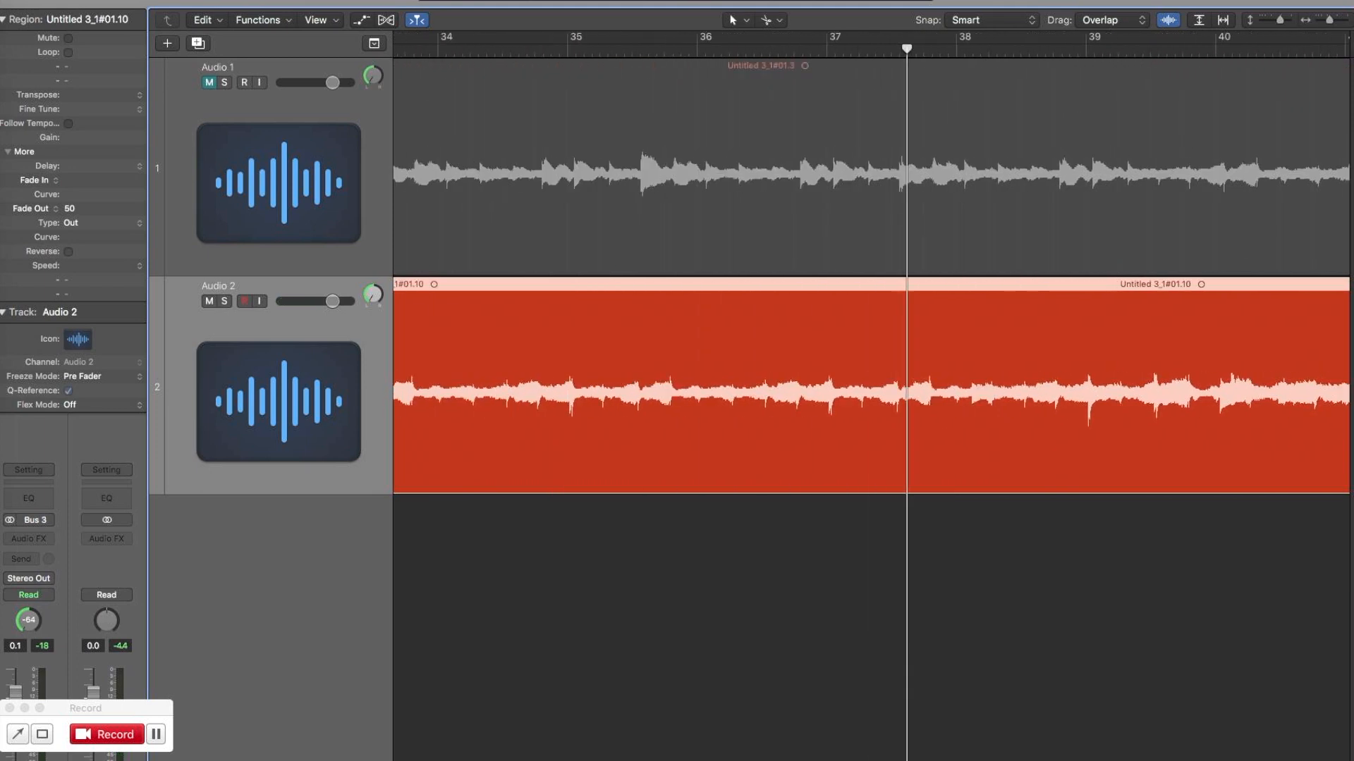
scroll(871, 395, "left", 6)
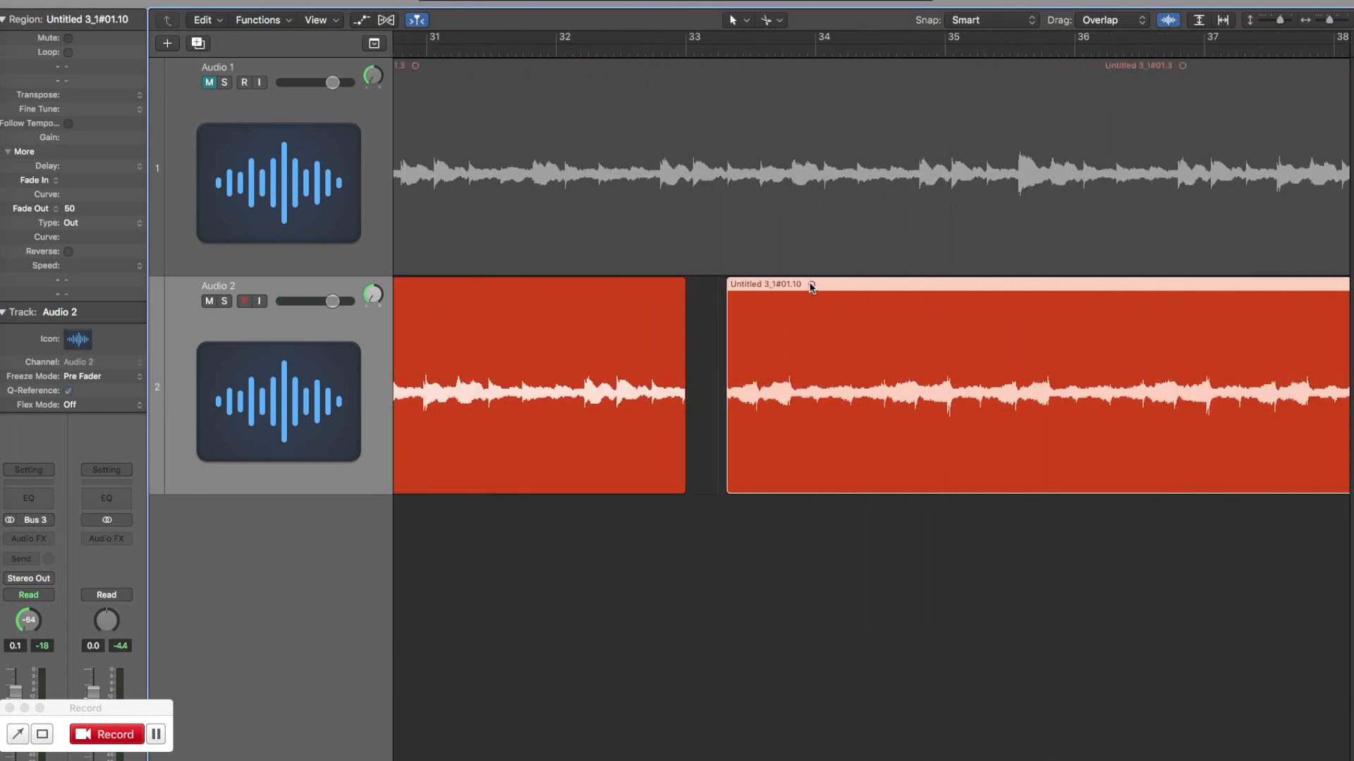
left_click_drag(812, 285, 773, 288)
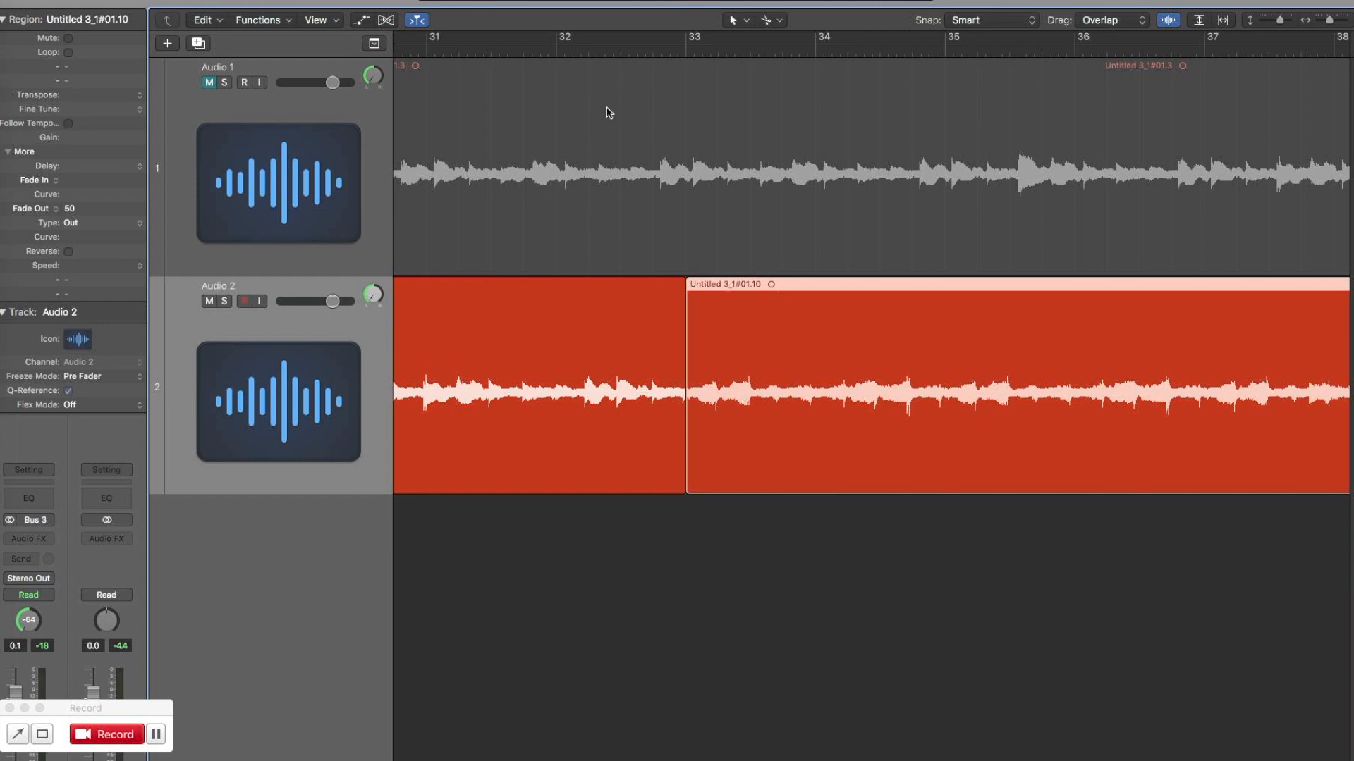
key("space")
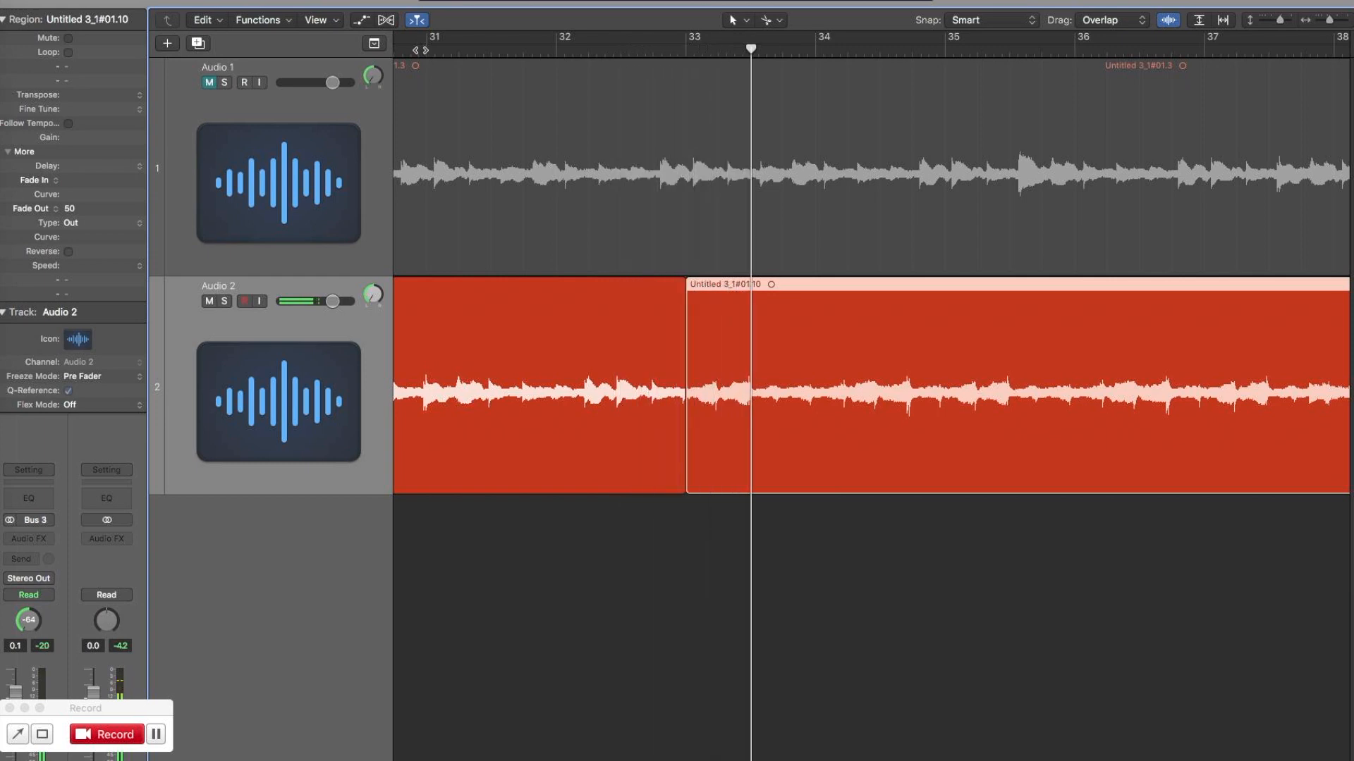
Apply an X-type crossfade of 50 to both Audio 2 regions at bar 33 and play across the join.
left_click_drag(629, 542, 714, 424)
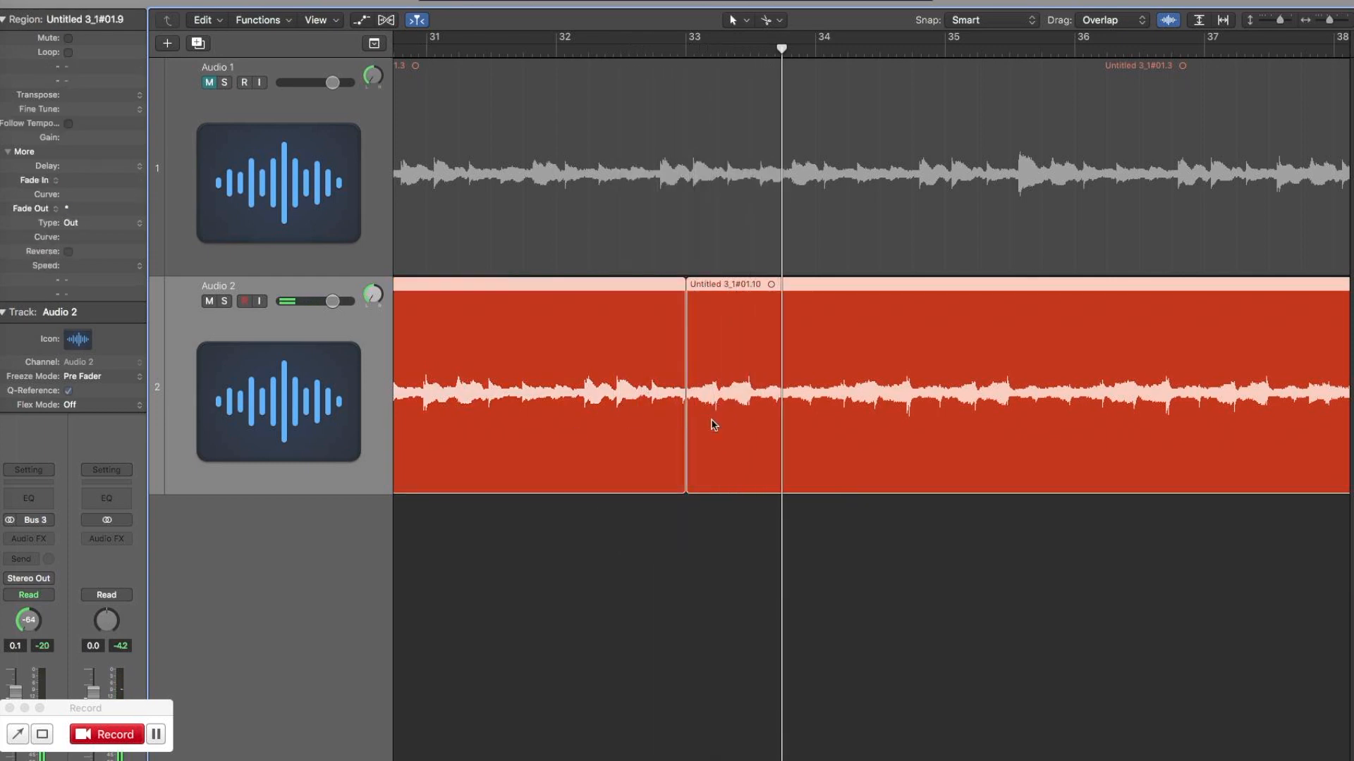
left_click(83, 226)
left_click(84, 230)
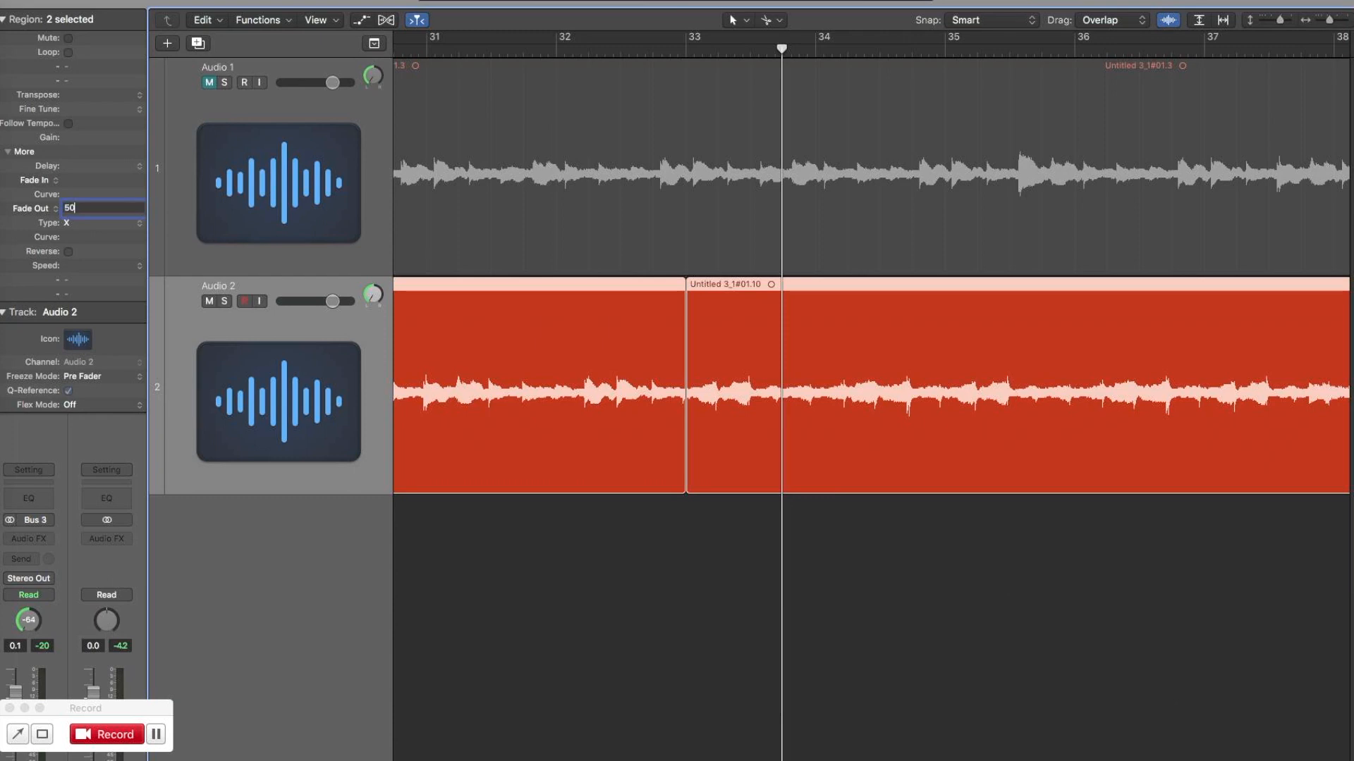
key("space")
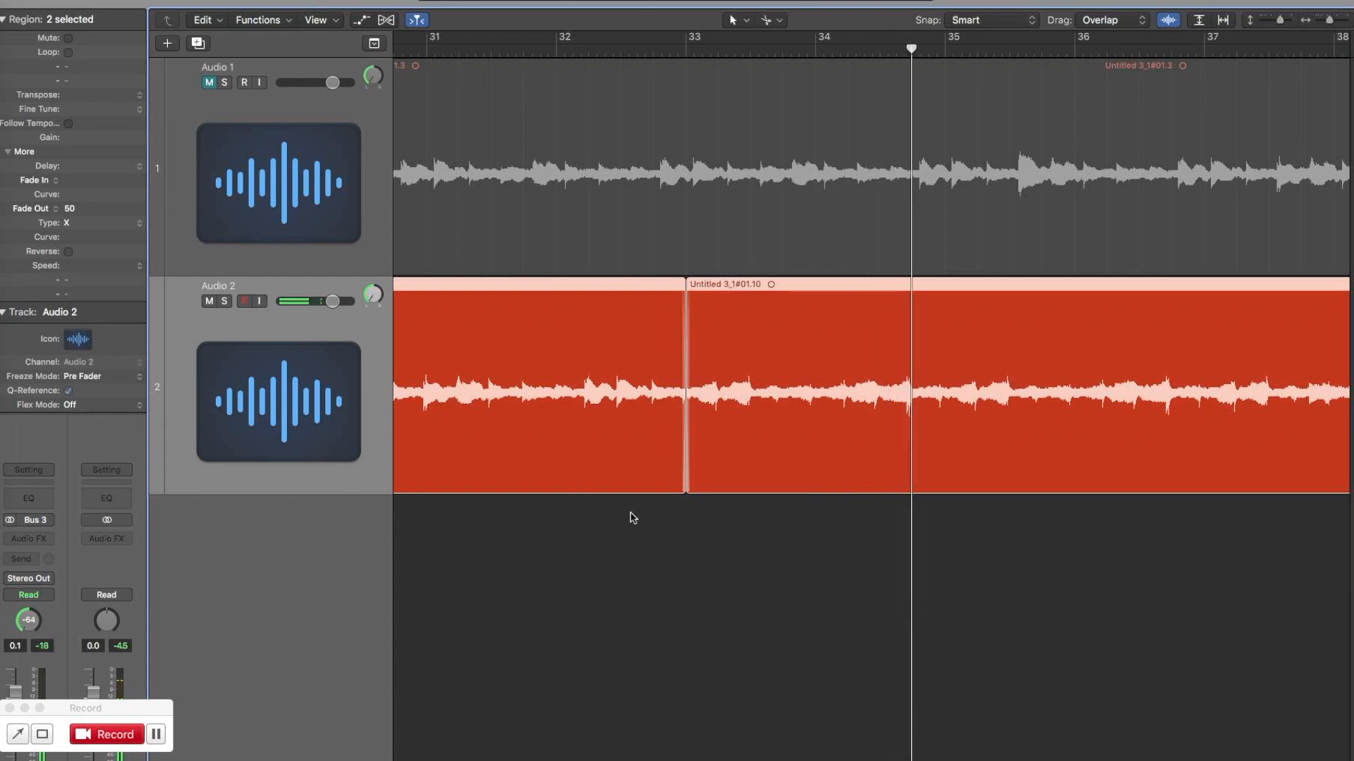
Trim the earlier Audio 2 region to end at bar 32 and the later one to start at bar 34.
left_click_drag(680, 485, 556, 474)
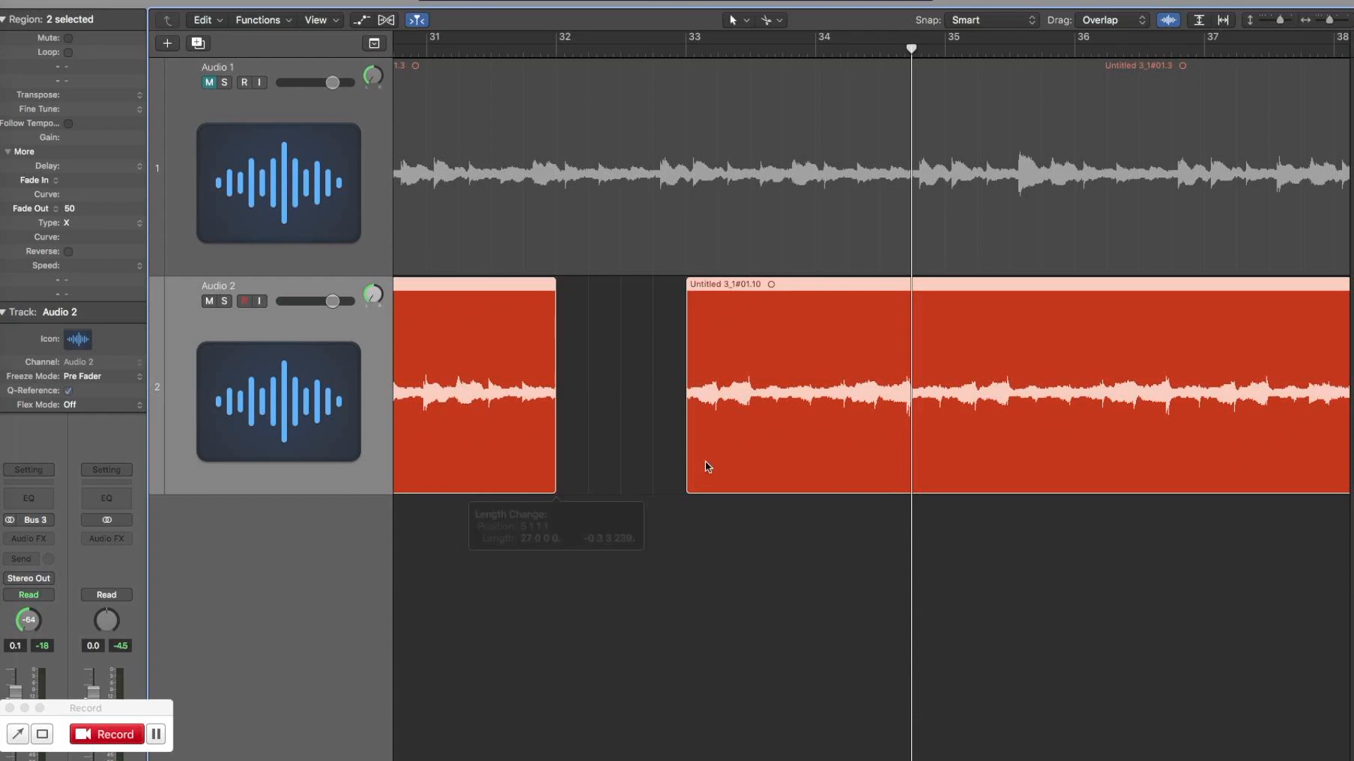
left_click_drag(689, 482, 815, 477)
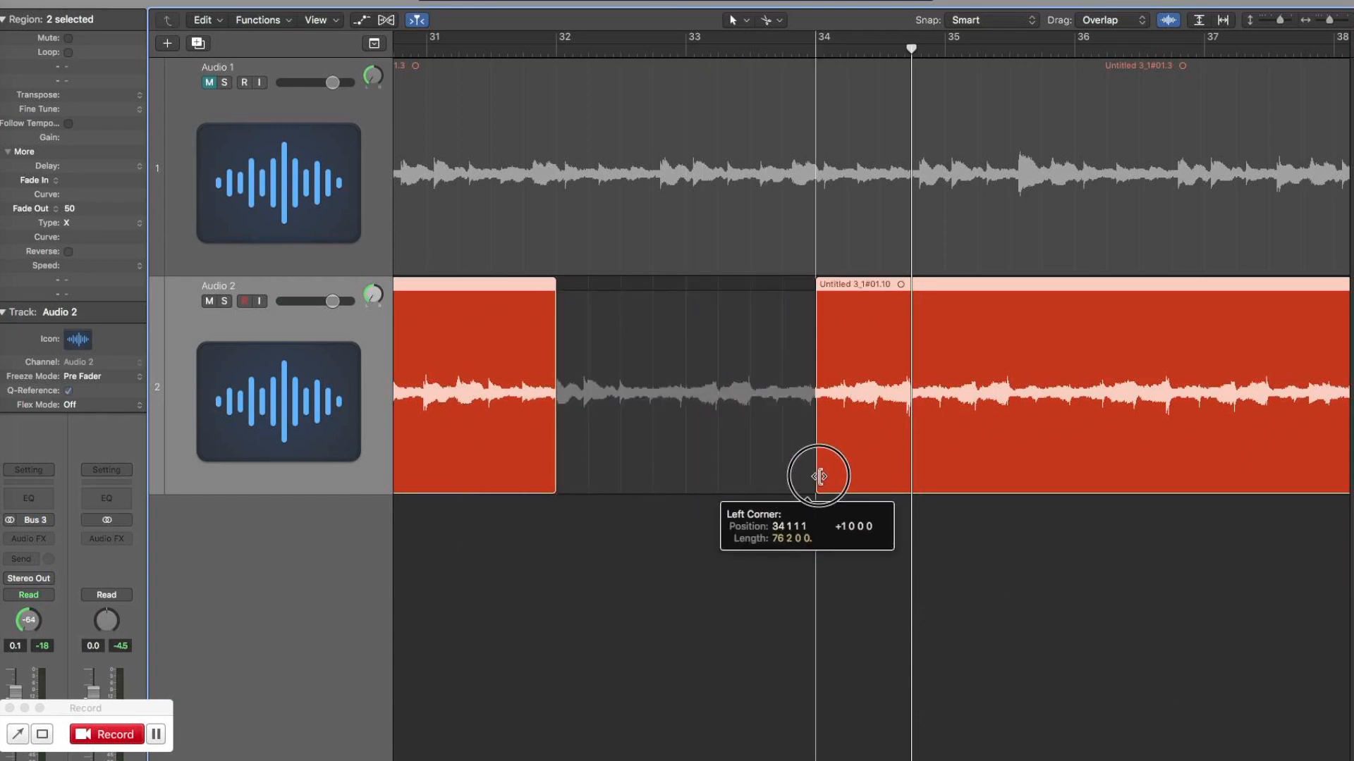
Move the later Audio 2 region back to bar 32 to close the gap and play from bar 31.
left_click_drag(869, 290, 659, 301)
key("super+z")
left_click(679, 315)
left_click_drag(857, 290, 598, 298)
left_click(425, 53)
key("space")
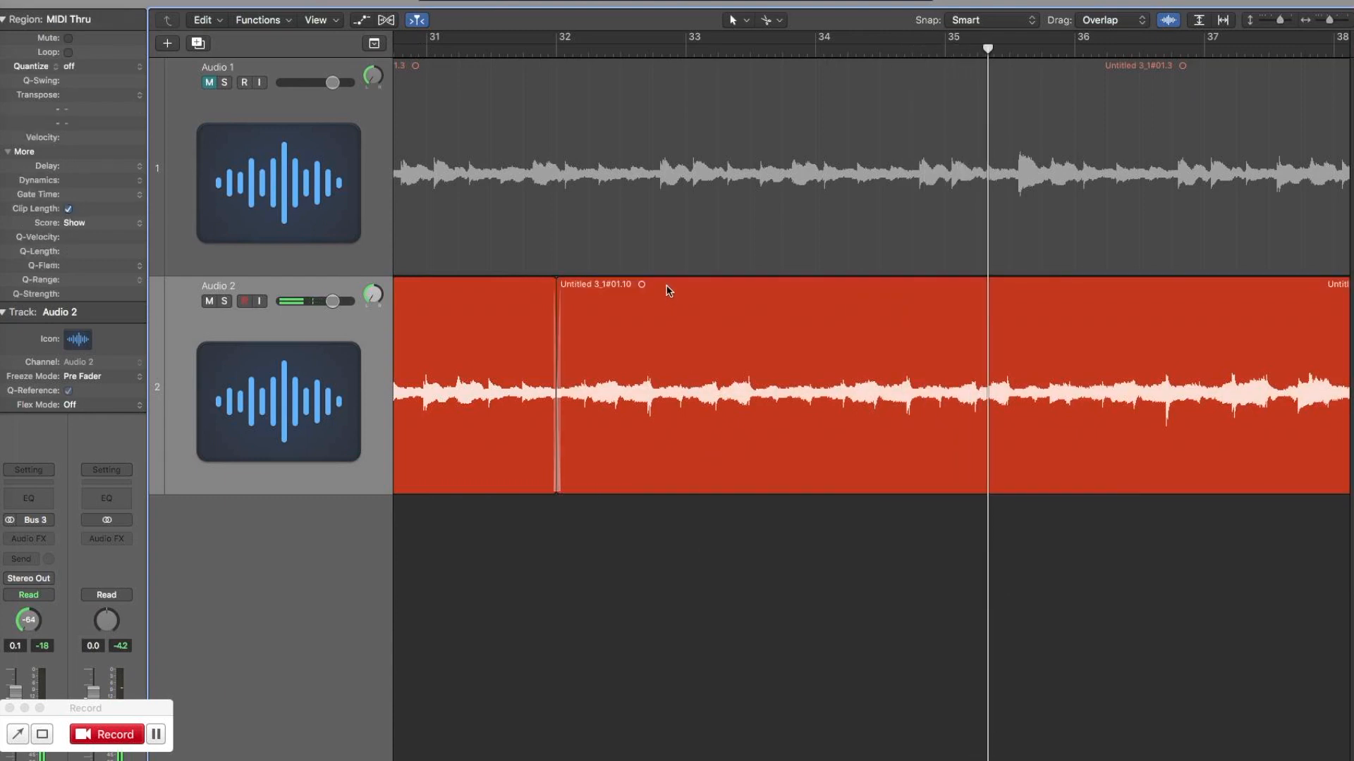
Nudge the later Audio 2 region a sixteenth later, extend its start back to the join at bar 32 and play from bar 31.
left_click_drag(665, 286, 676, 289)
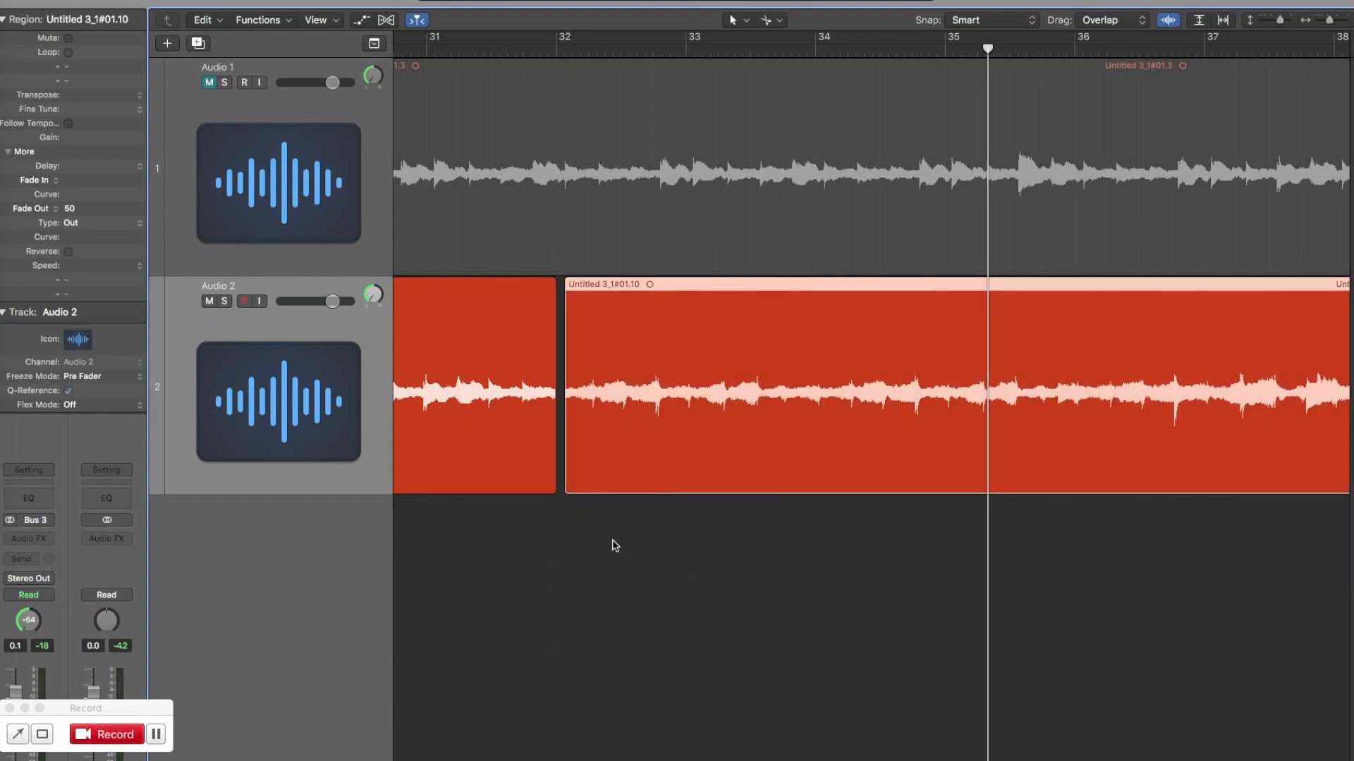
left_click_drag(567, 488, 557, 487)
left_click(426, 54)
key("space")
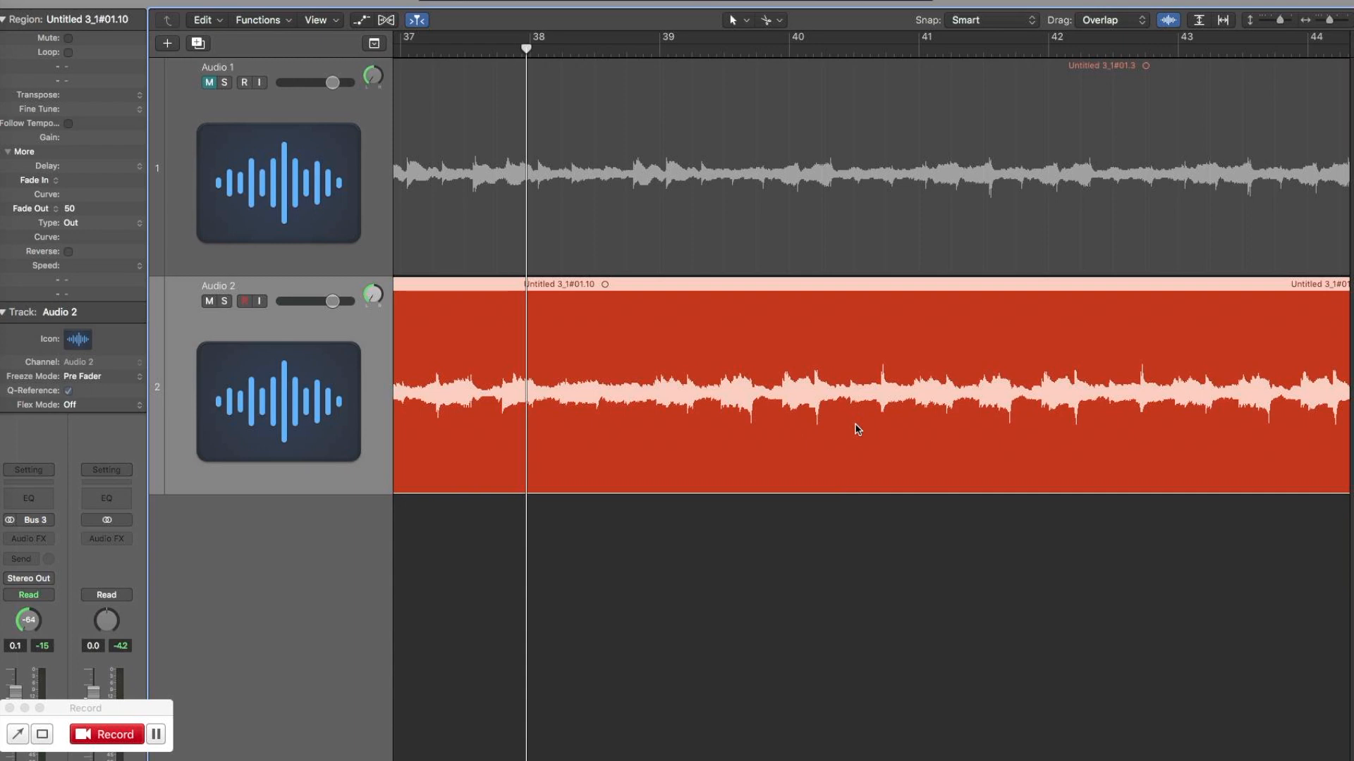
Play Audio 2 from bar 37, split the region at 39 4 2 121 and nudge the later part slightly later.
left_click(400, 51)
key("space")
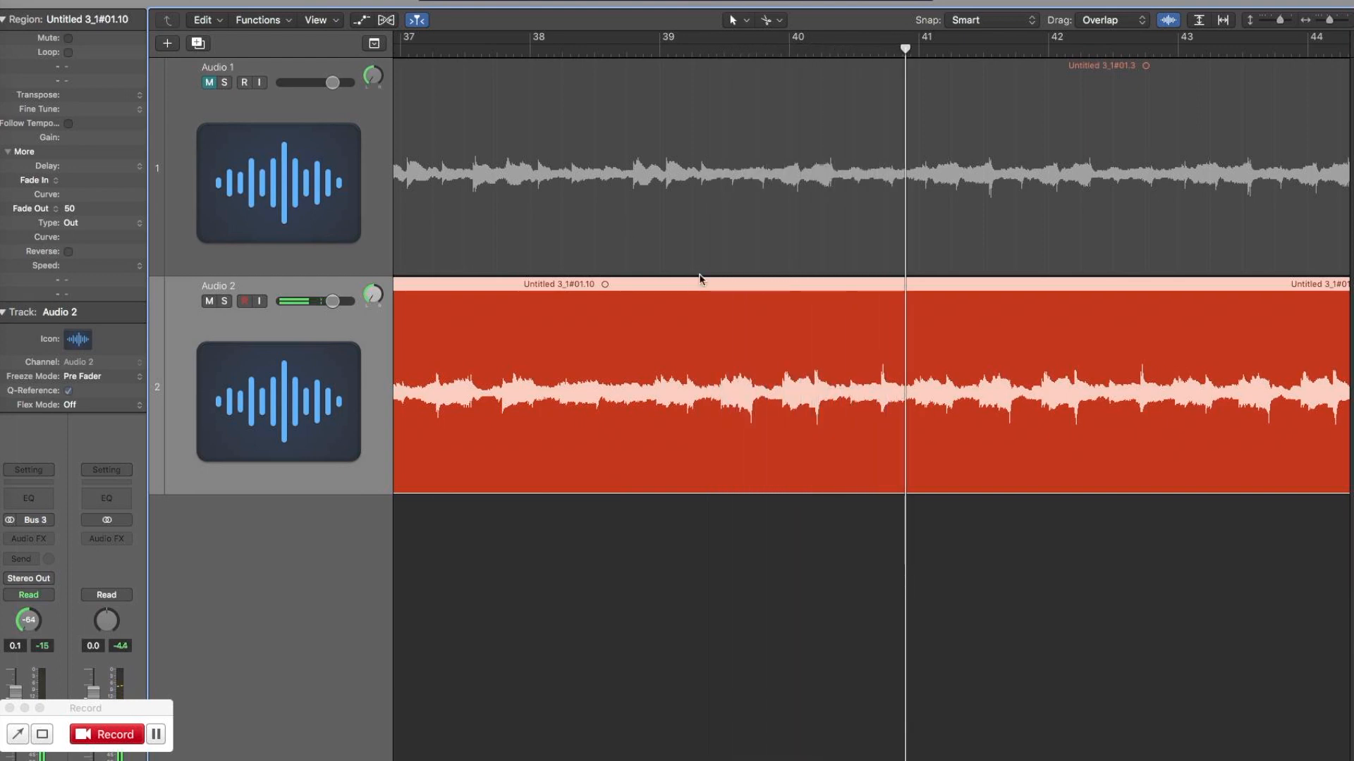
left_click(772, 421)
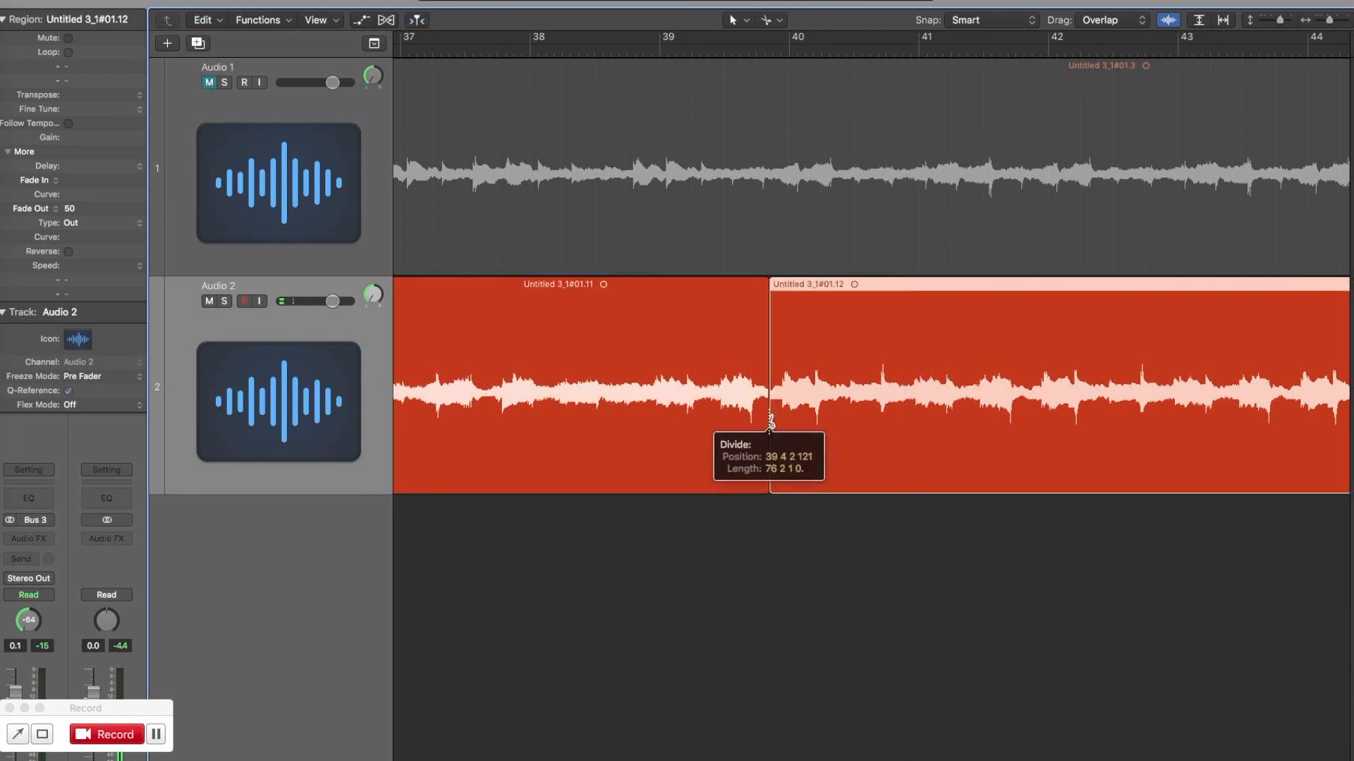
left_click_drag(815, 285, 823, 284)
double_click(790, 48)
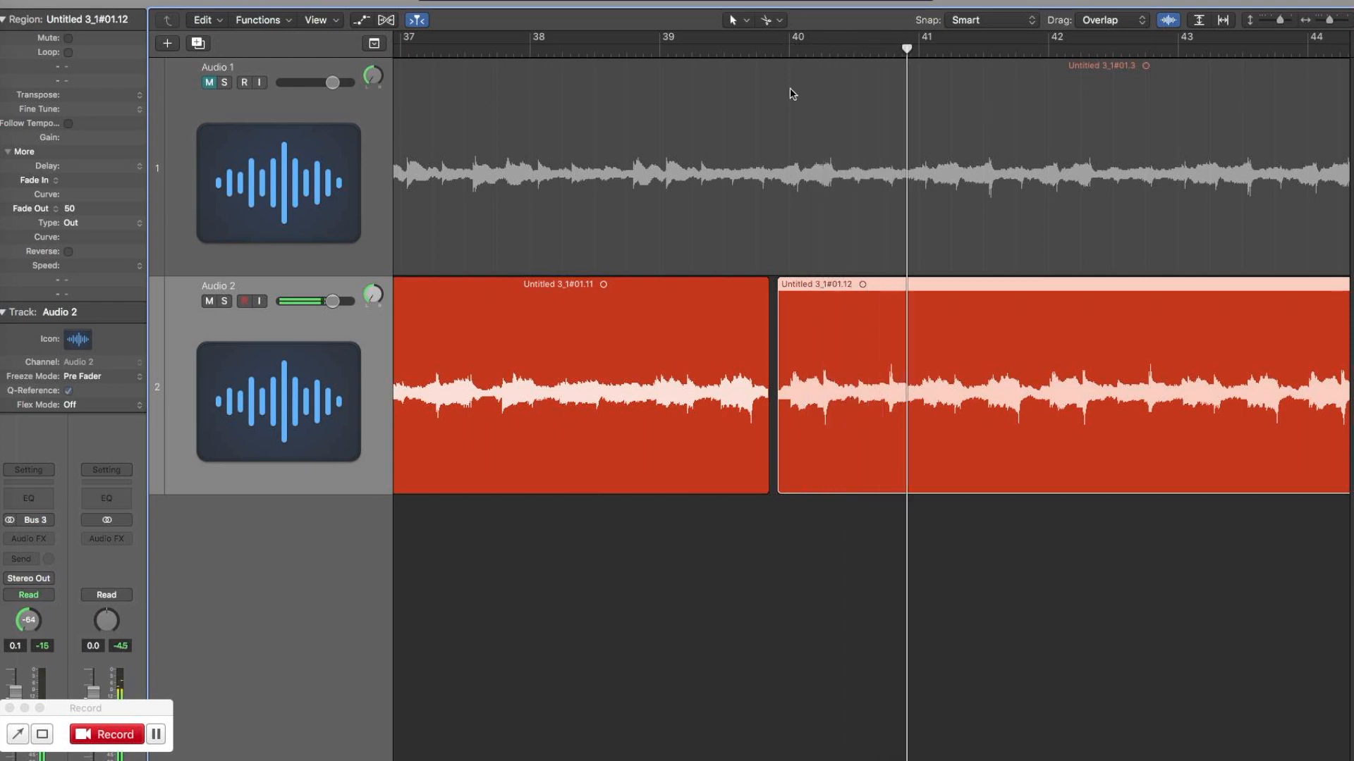
Split the nudged Audio 2 region at about beat 4 of bar 40, move the later part to bar 41 and play it.
left_click(888, 427)
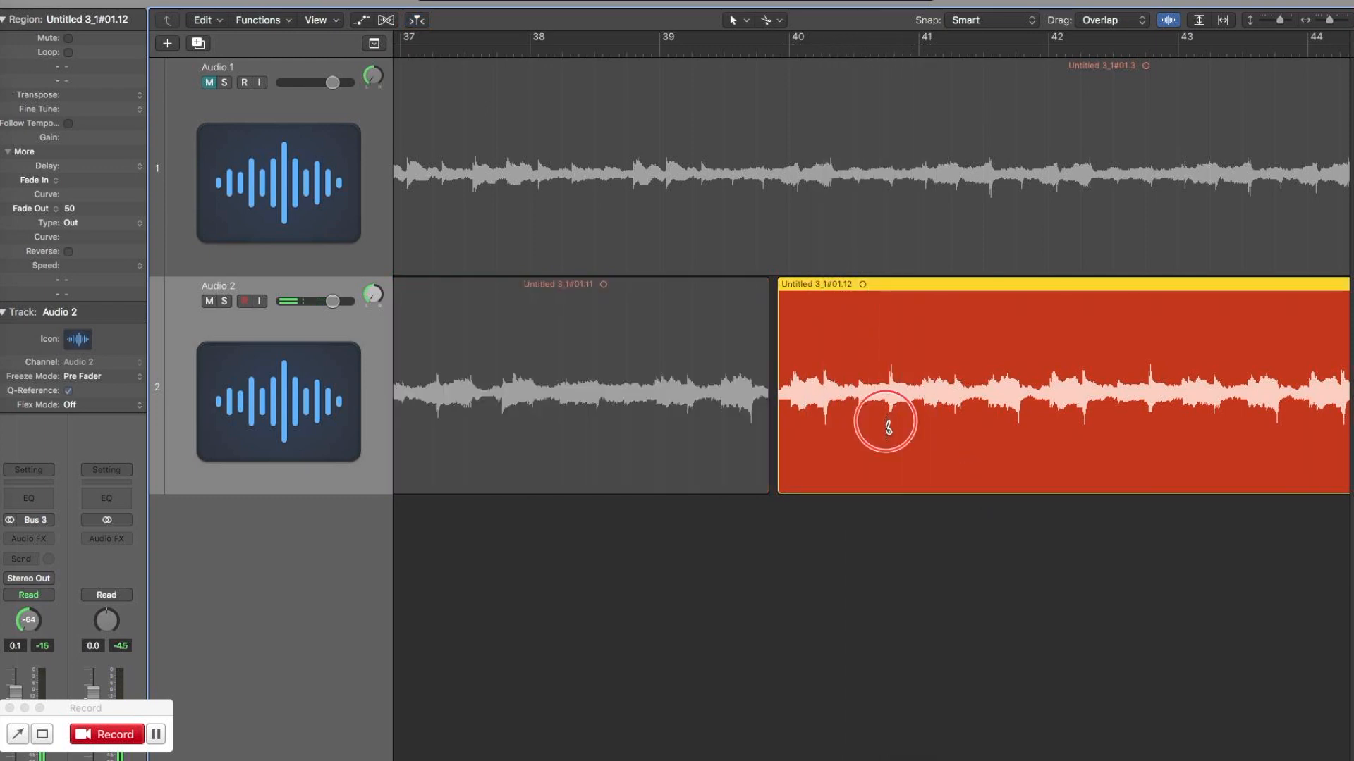
left_click_drag(934, 286, 966, 285)
left_click(918, 49)
key("space")
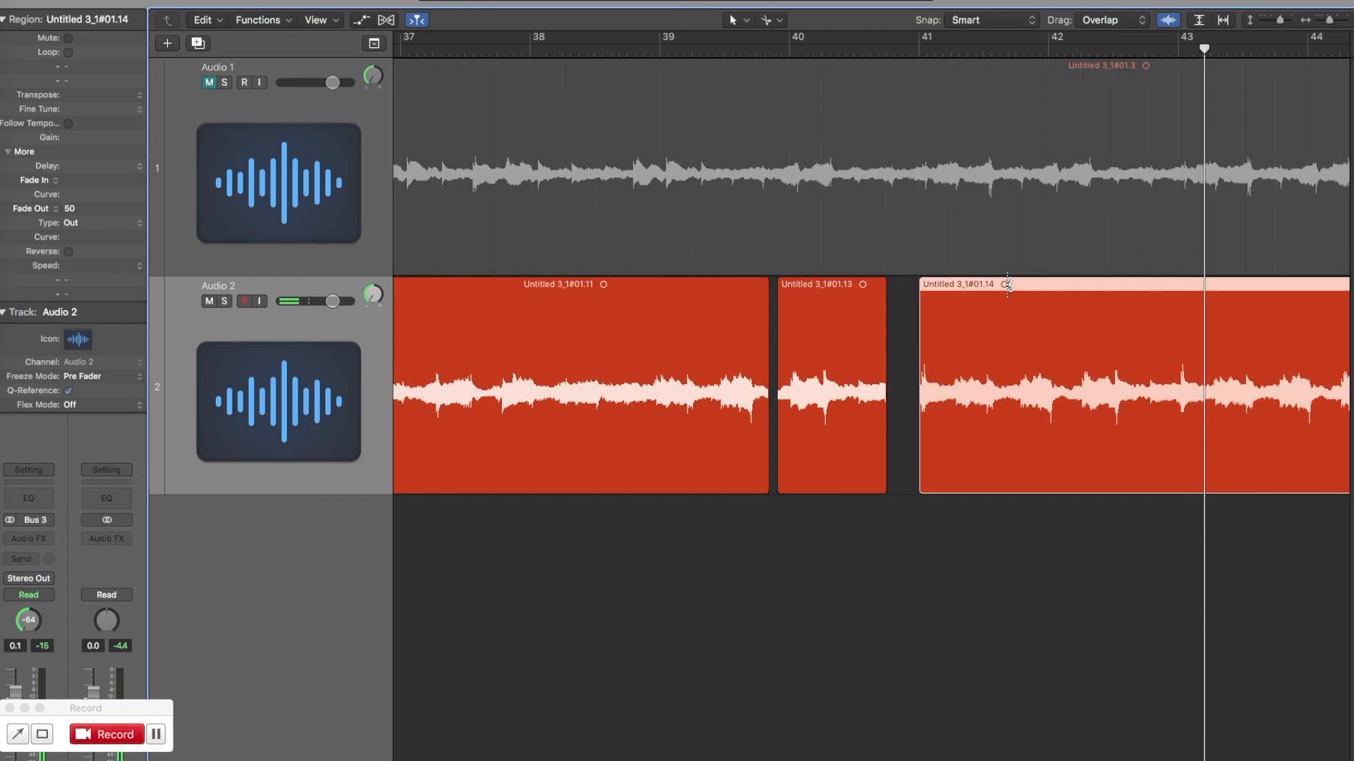
Nudge the Audio 2 region at bar 41 slightly earlier and play it to check its timing.
key("super+Right")
key("super+Right")
key("super+Right")
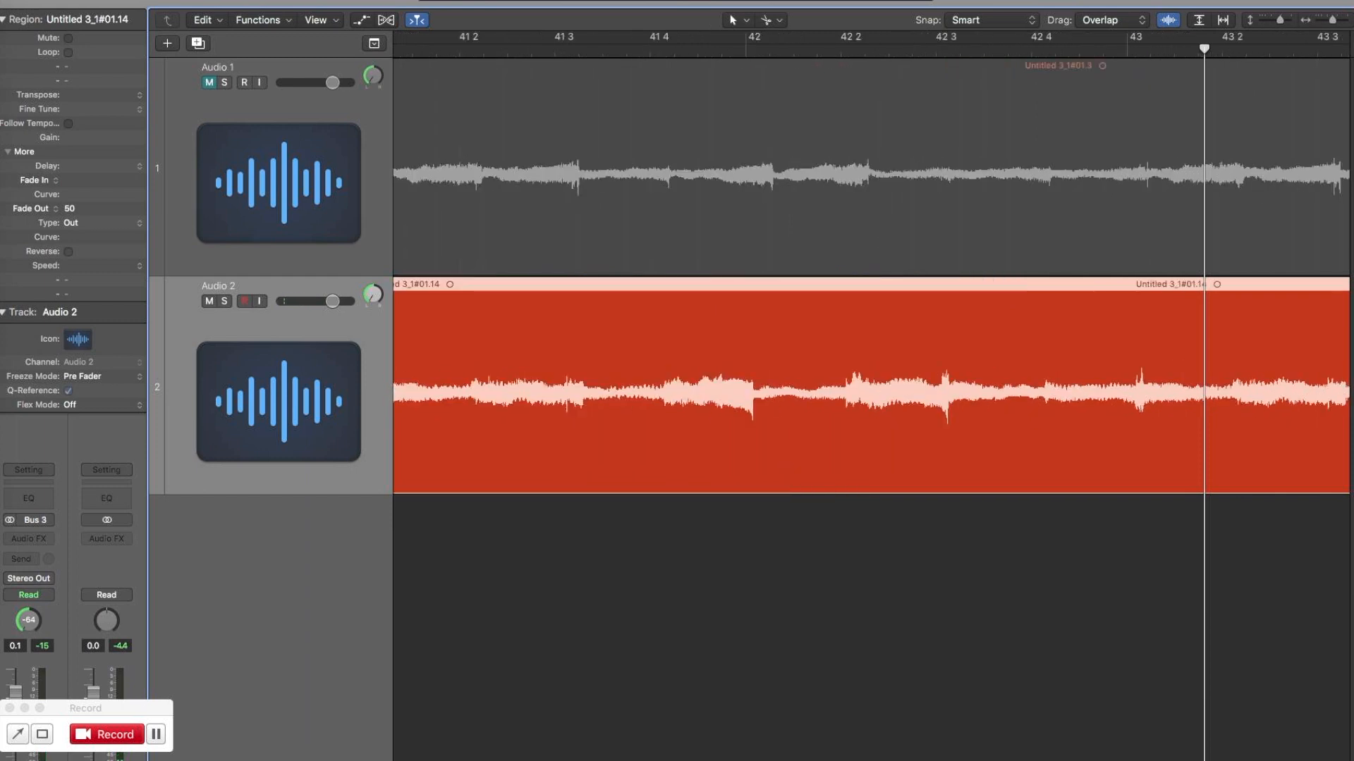
scroll(931, 523, "left", 10)
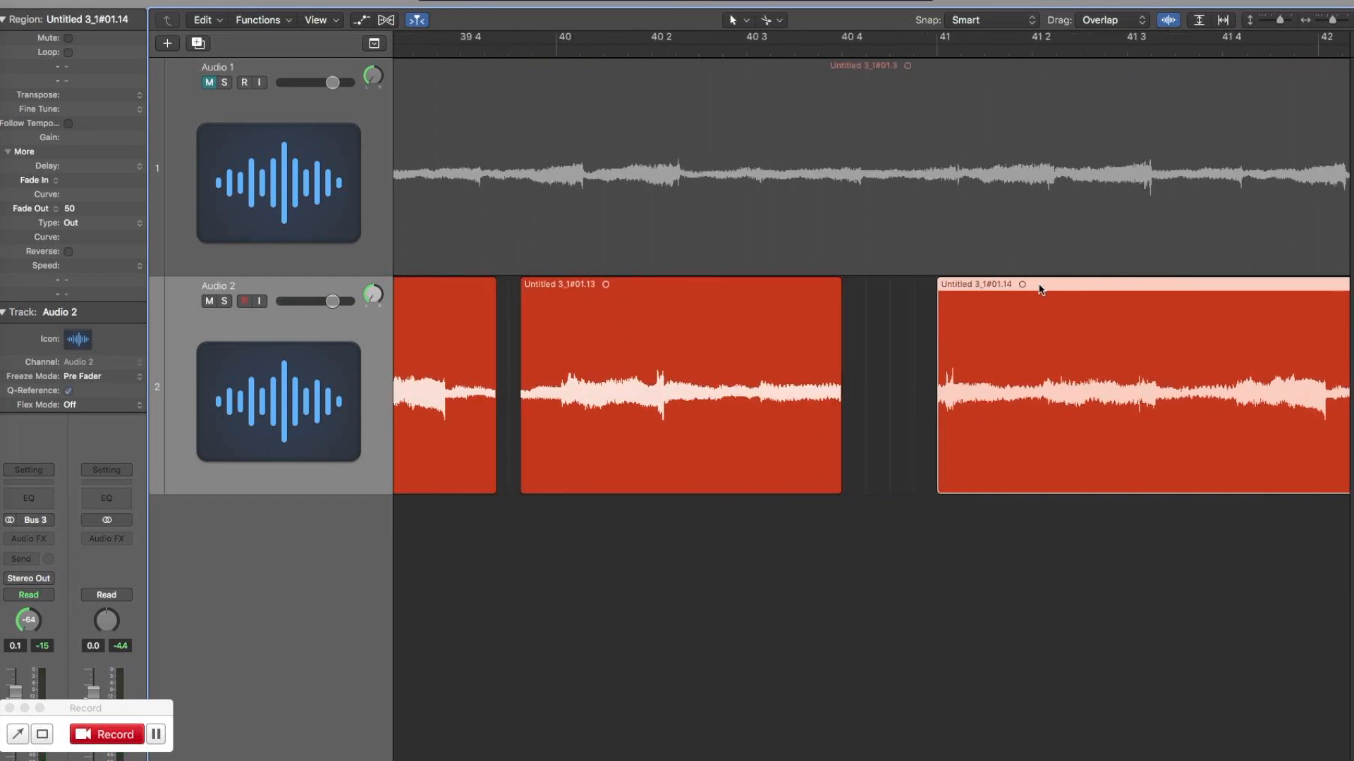
left_click_drag(1038, 283, 1033, 283)
key("space")
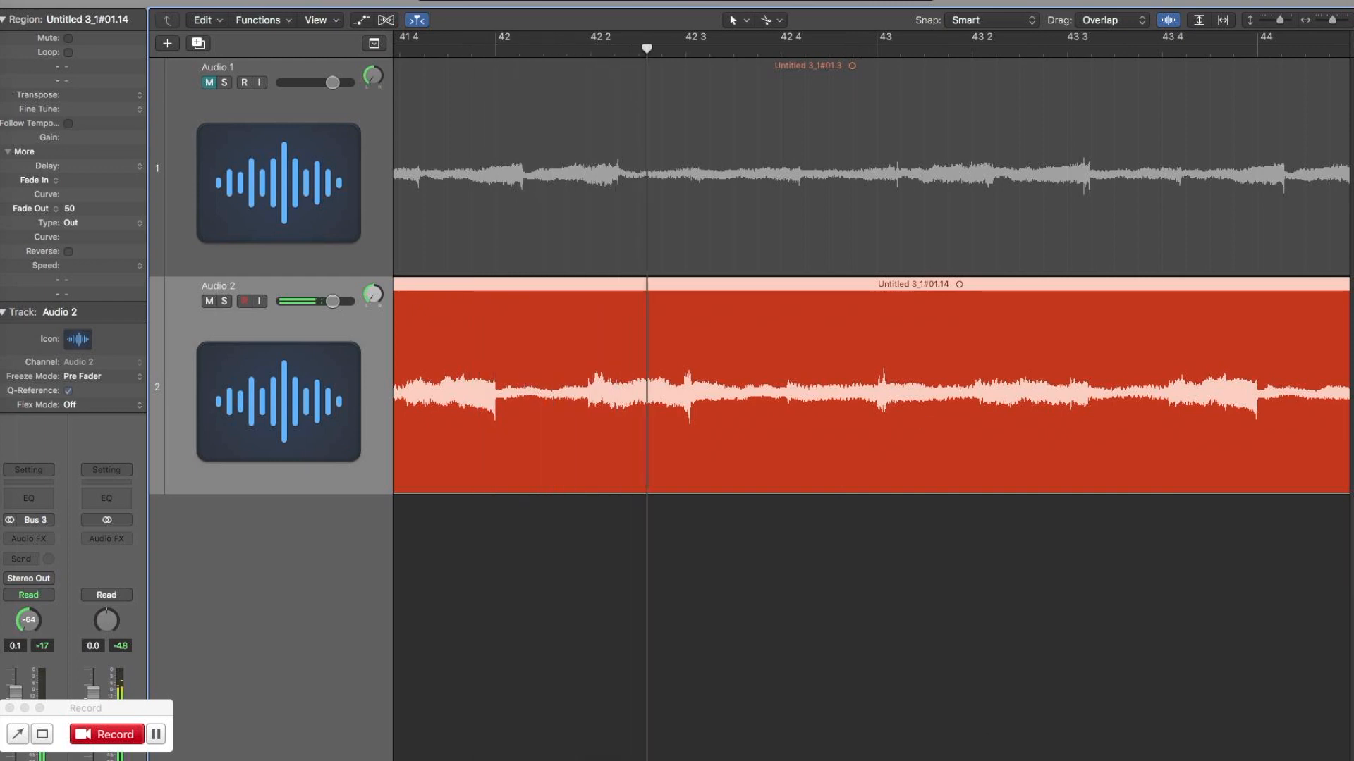
Split the last Audio 2 region at bar 41 and delete the short sliver before it.
scroll(654, 740, "left", 10)
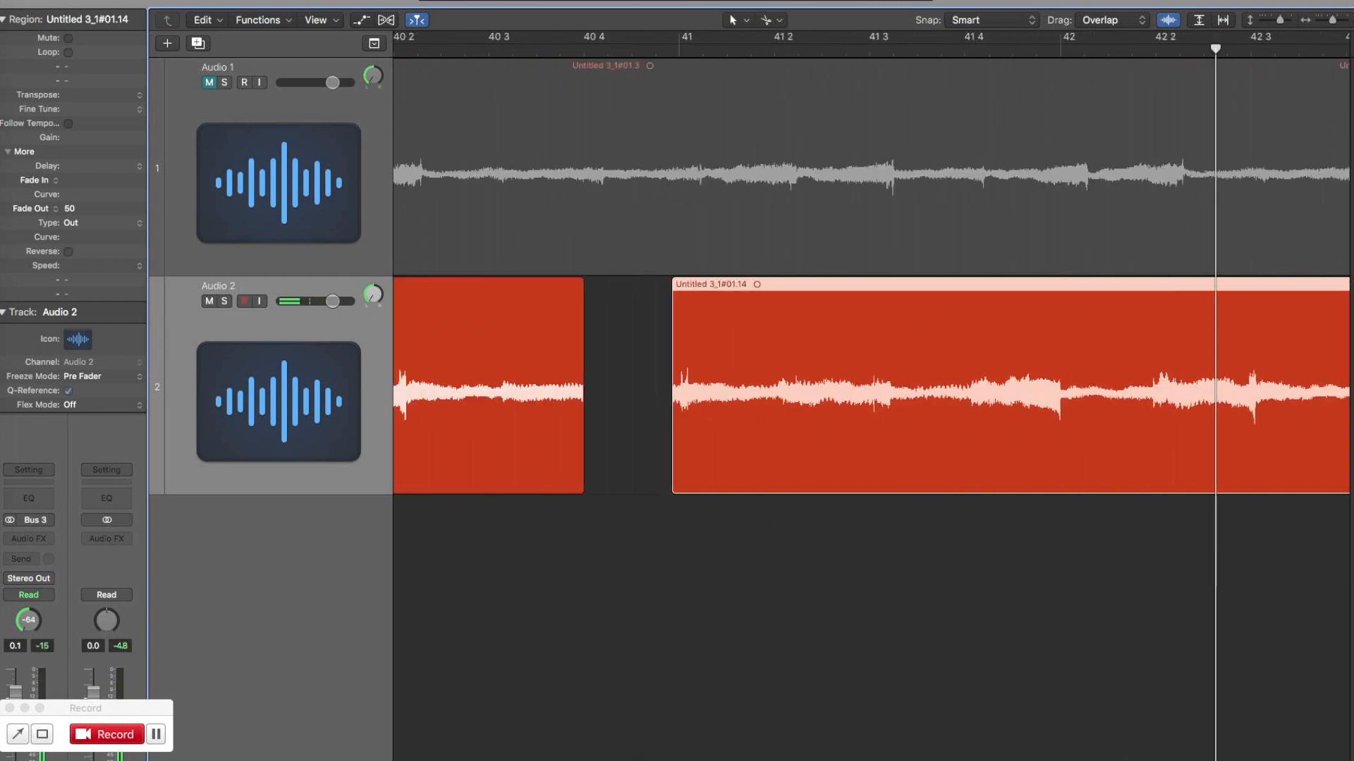
left_click(766, 325)
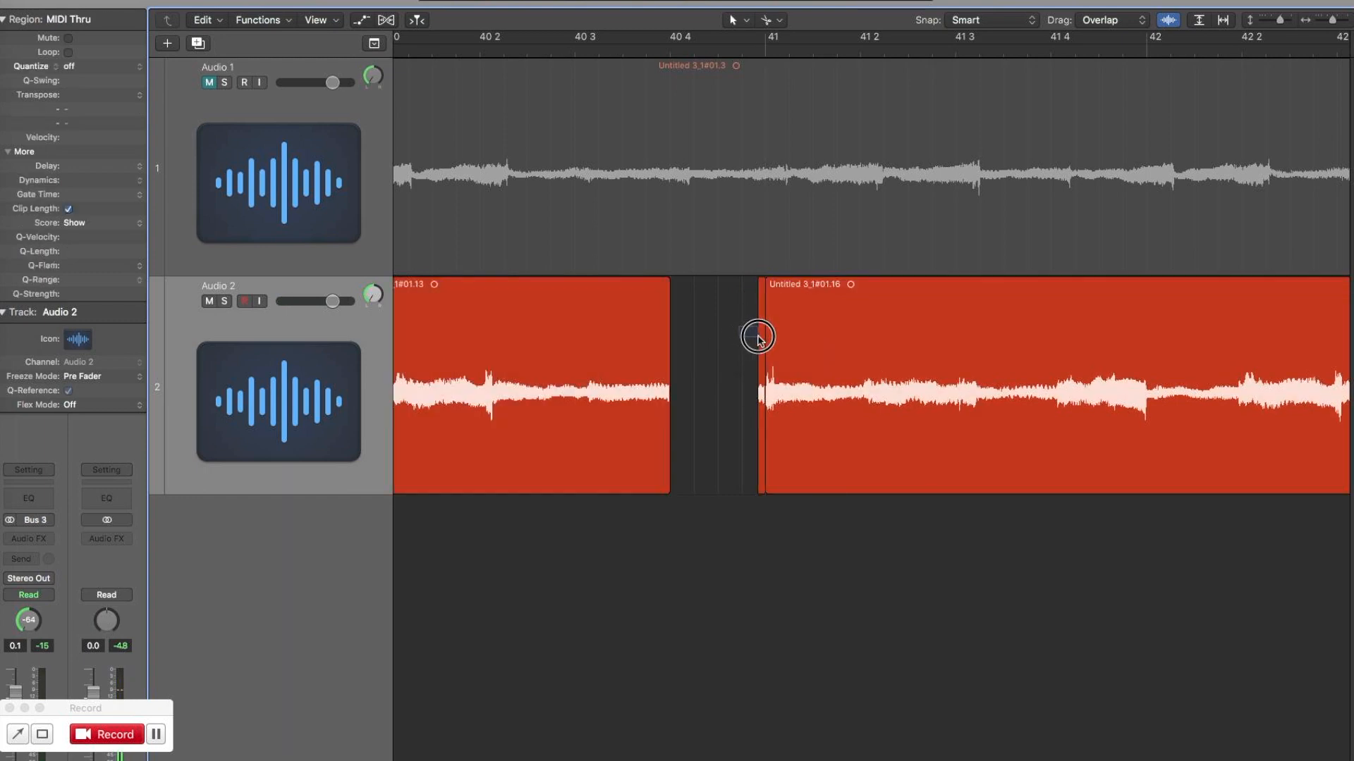
left_click(758, 339)
key("Delete")
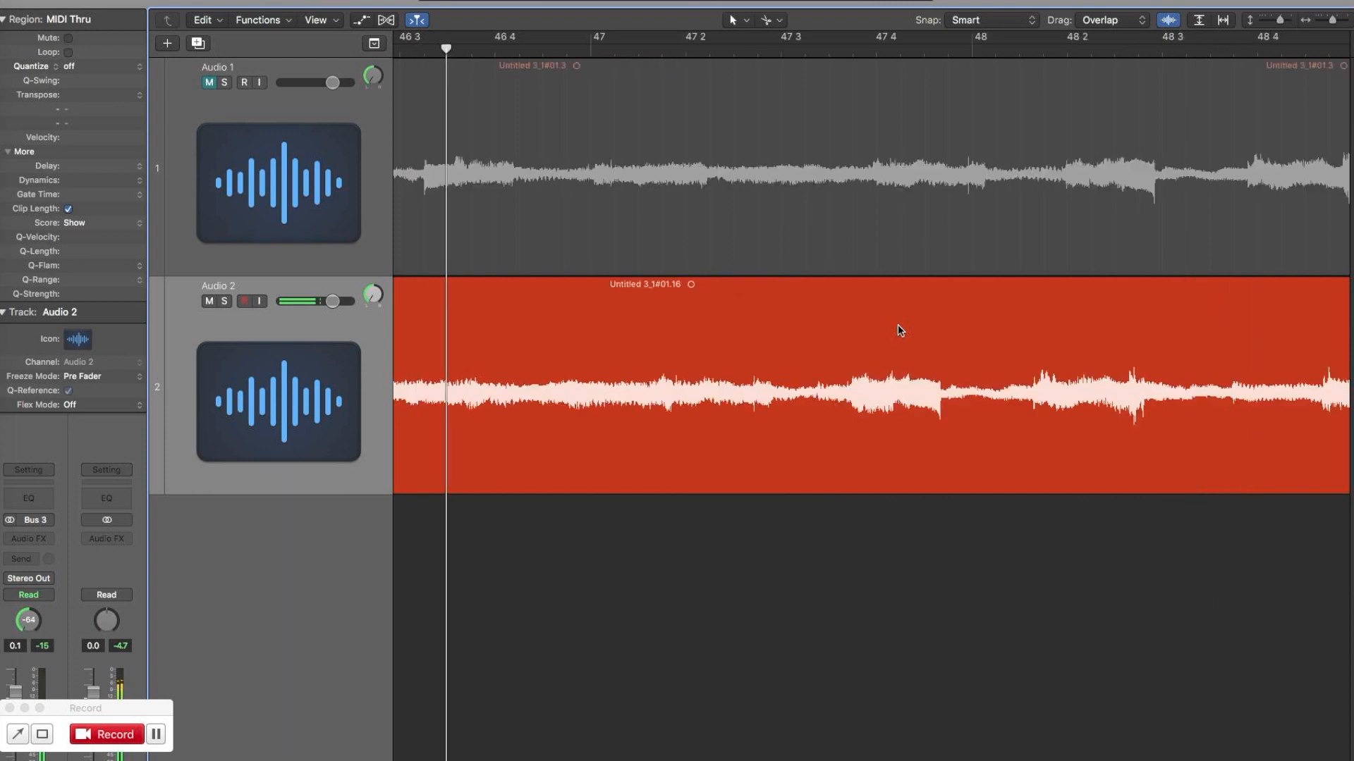
key("super+Left")
key("super+Left")
key("super+Left")
key("super+Left")
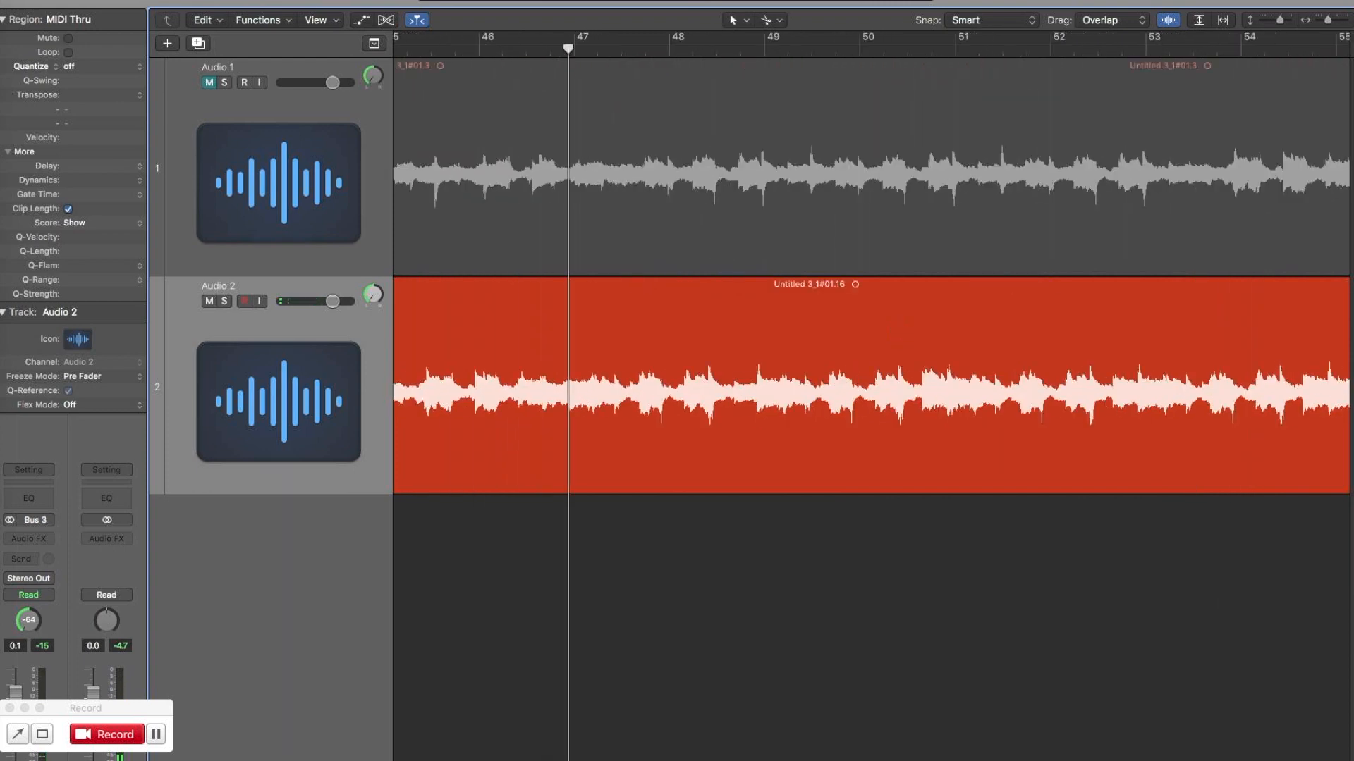
scroll(871, 395, "left", 8)
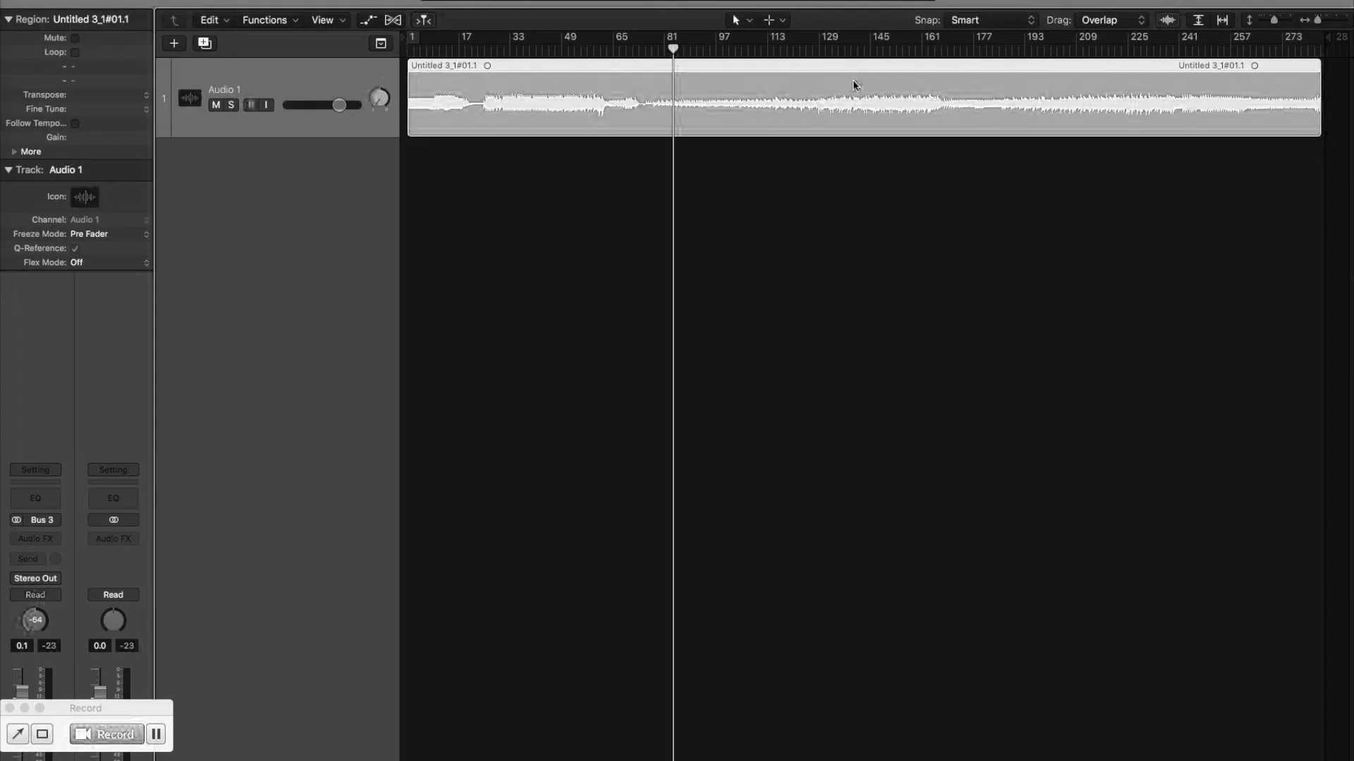
Trim the start of the Audio 1 region to about bar 73, move the region to bar 1 and play it.
left_click_drag(416, 127, 647, 151)
left_click_drag(712, 67, 415, 73)
key("space")
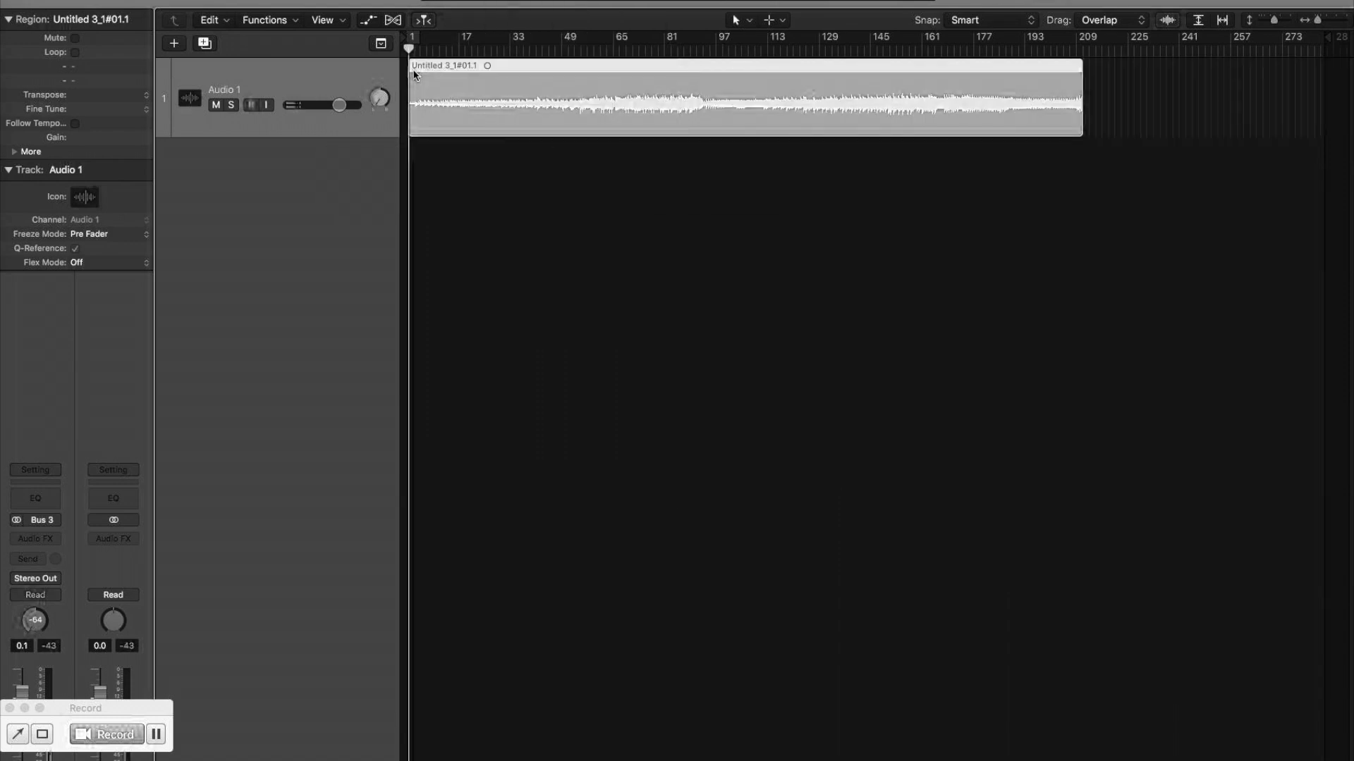
Shift the Audio 1 region about one bar later, extend its start back to bar 1 and play from the beginning.
key("super+Right")
key("super+Right")
key("super+Right")
key("super+Right")
key("super+Right")
key("super+Right")
key("super+Right")
key("super+Right")
key("super+Right")
key("super+Right")
key("super+Right")
key("space")
left_click(510, 68)
left_click_drag(510, 69, 591, 70)
left_click_drag(498, 132, 394, 136)
key("Return")
key("space")
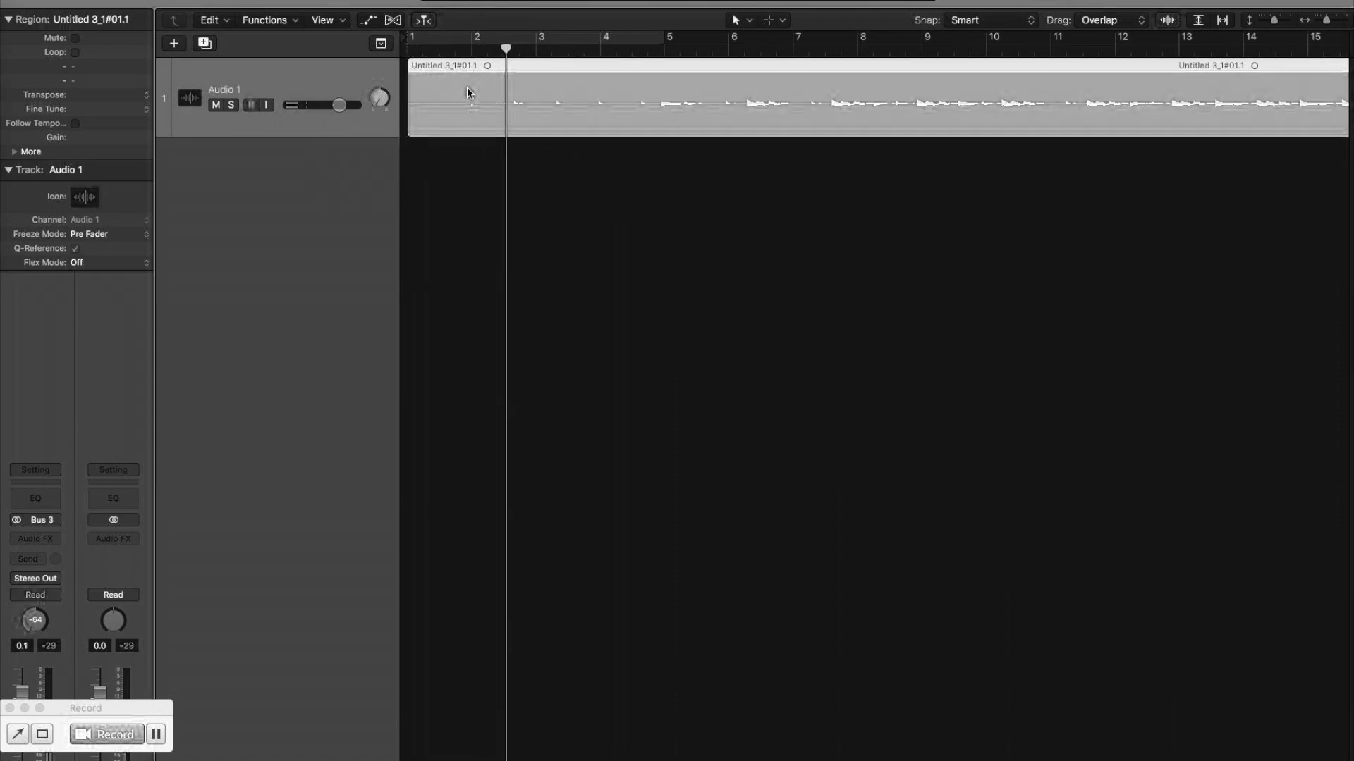
Set the playhead at bar 2, nudge the Audio 1 region until its first beat lines up there and play it.
left_click(465, 53)
left_click_drag(489, 65, 492, 66)
key("super+Right")
key("super+Right")
key("super+Right")
key("super+Right")
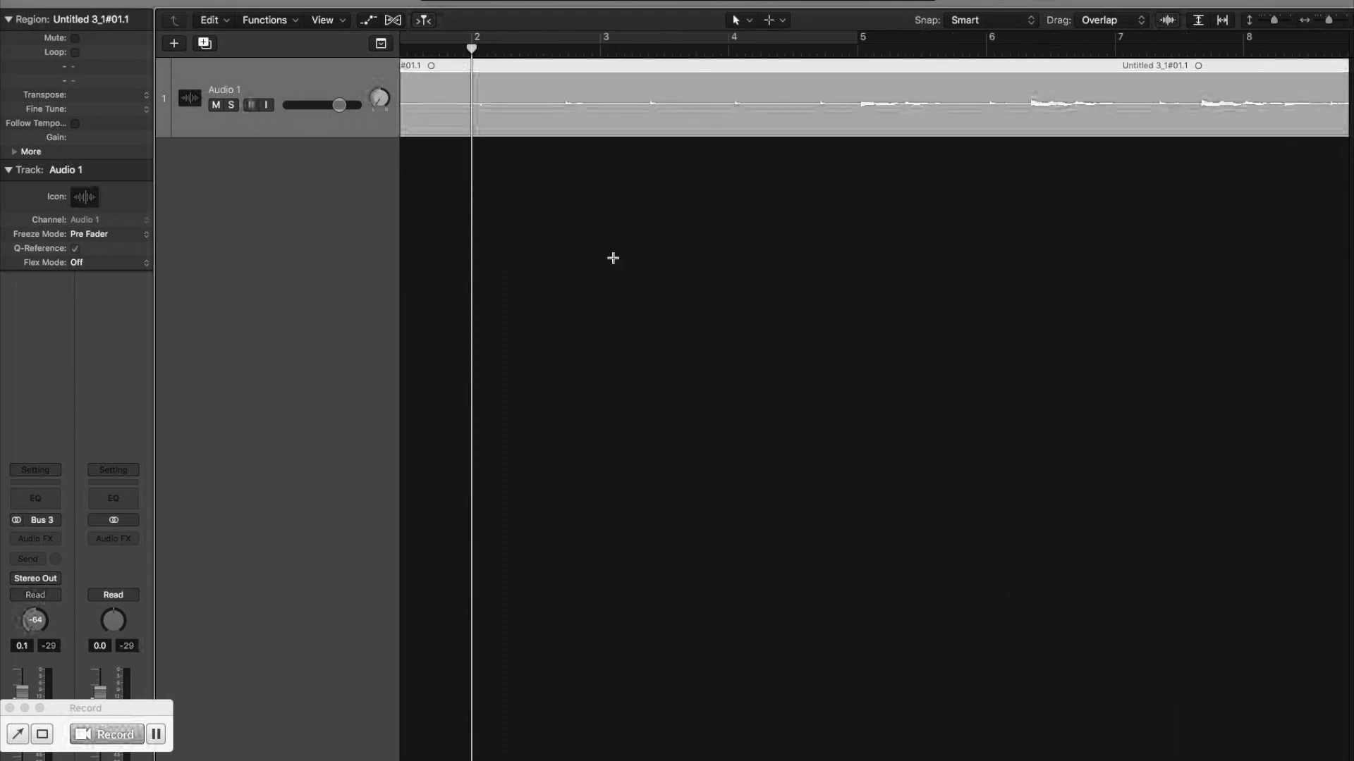
left_click_drag(633, 63, 625, 66)
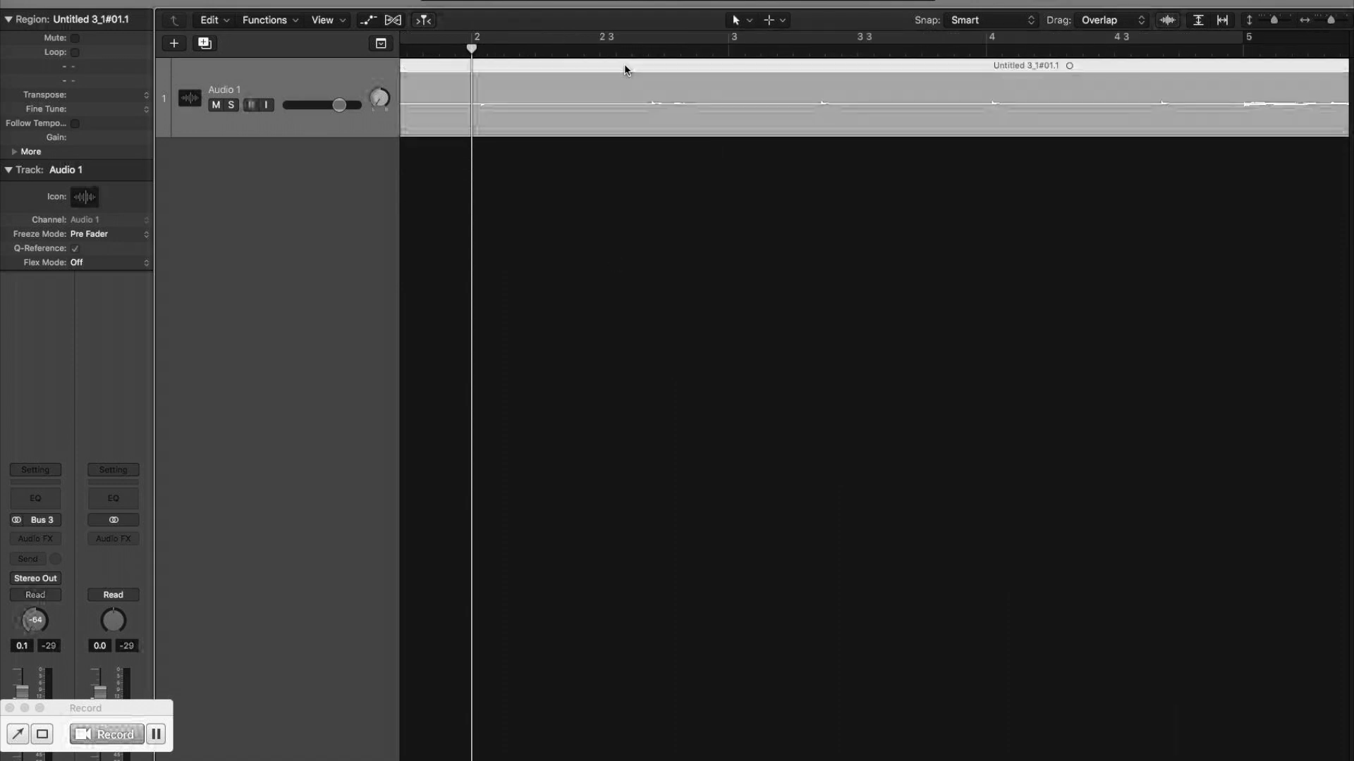
key("super+Left")
key("super+Left")
key("super+Left")
key("super+Left")
key("super+Left")
key("space")
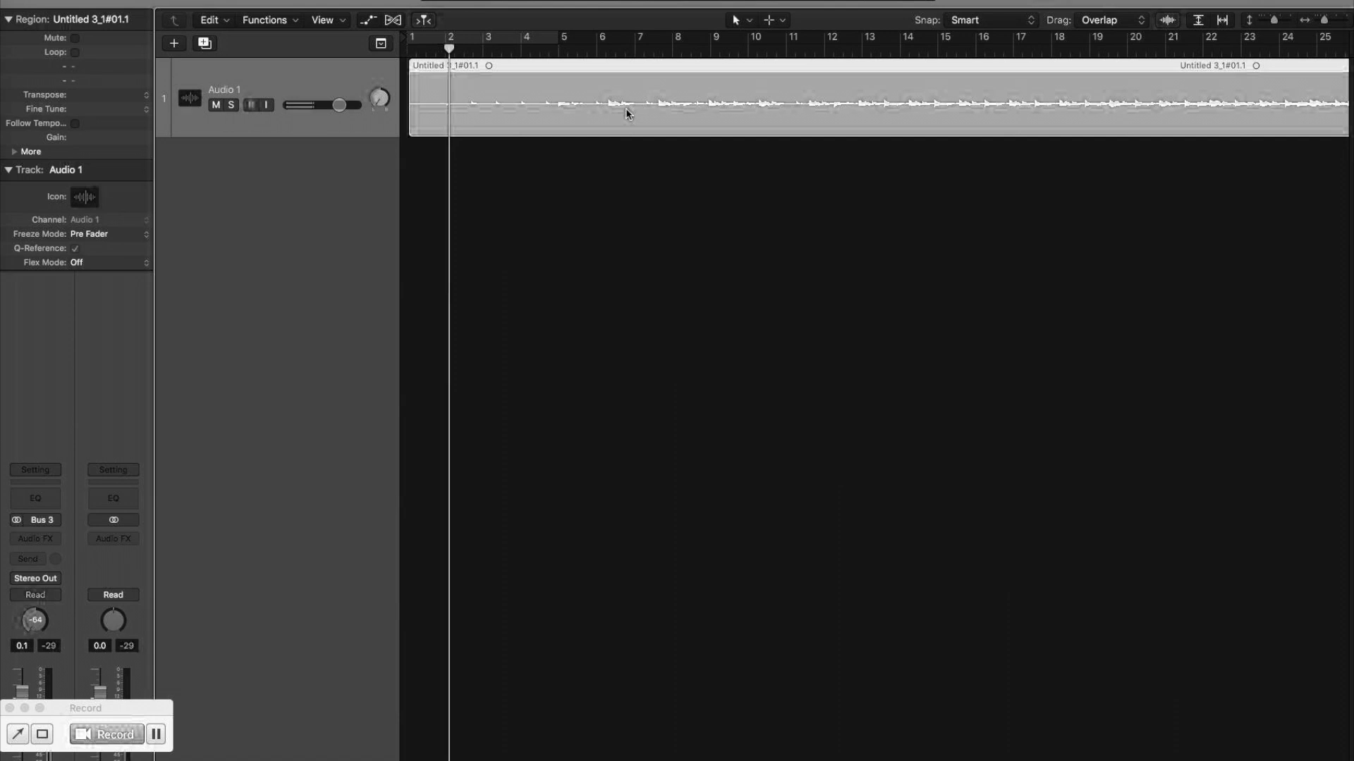